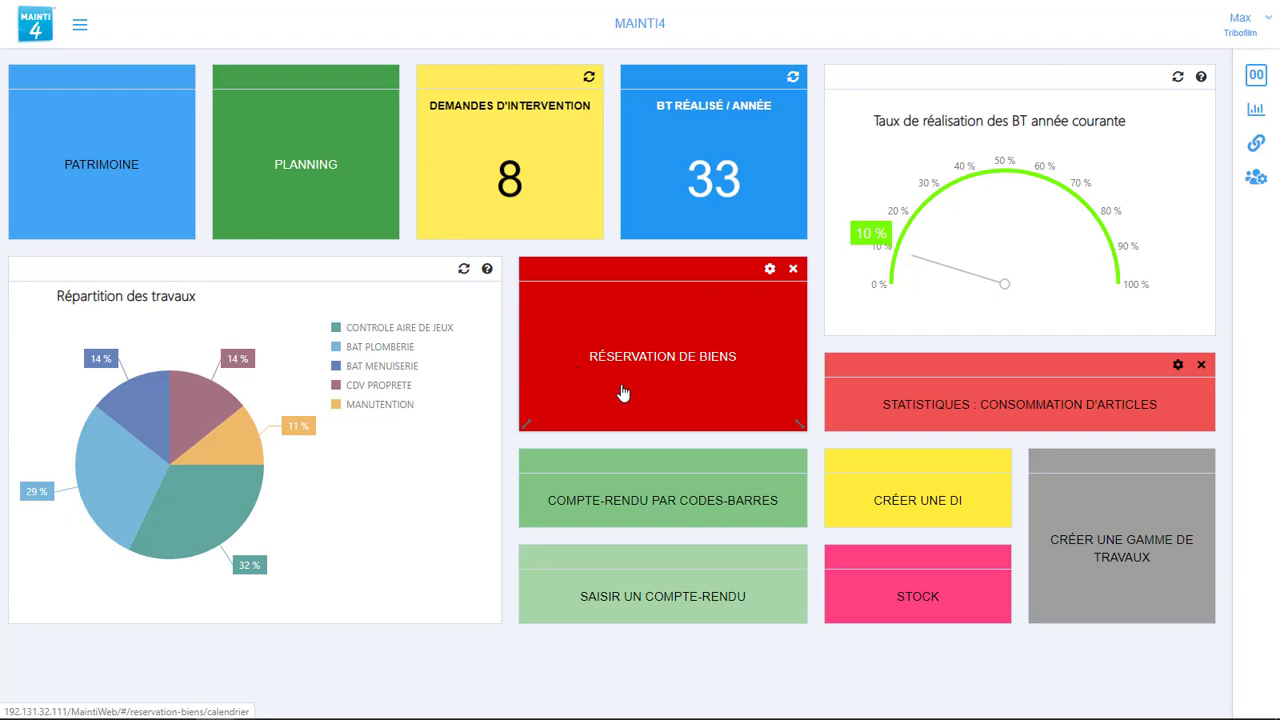
# - Open the asset reservation calendar and look through the VEHICULE, ASSOCIATIONS and BATIMENTS categories, leaving BATIMENTS expanded
pyautogui.click(749, 386)
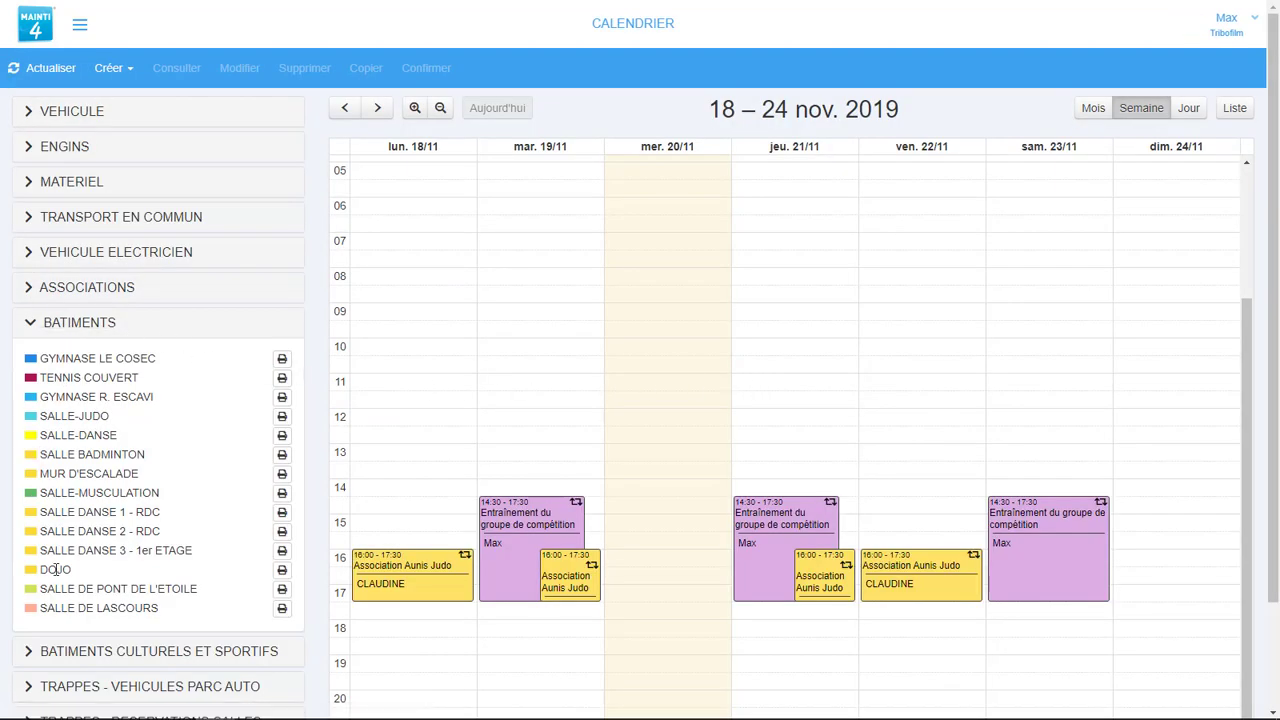
pyautogui.click(33, 327)
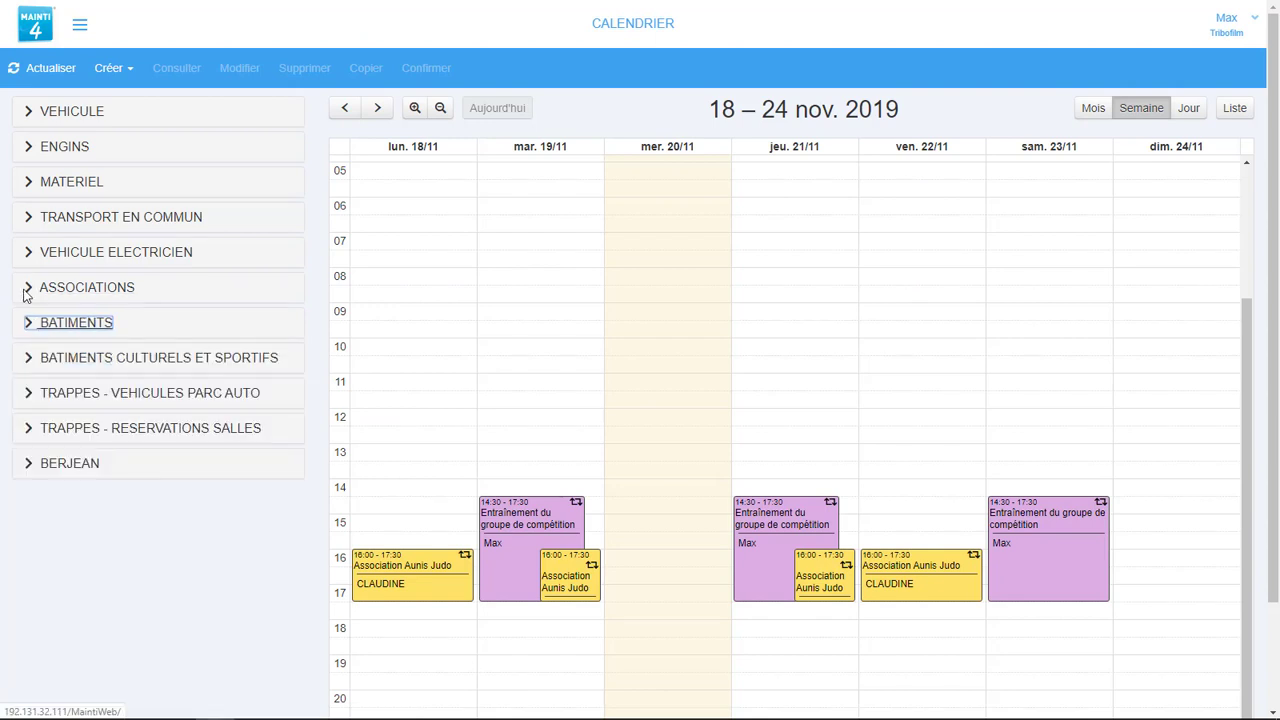
pyautogui.click(30, 291)
pyautogui.click(30, 293)
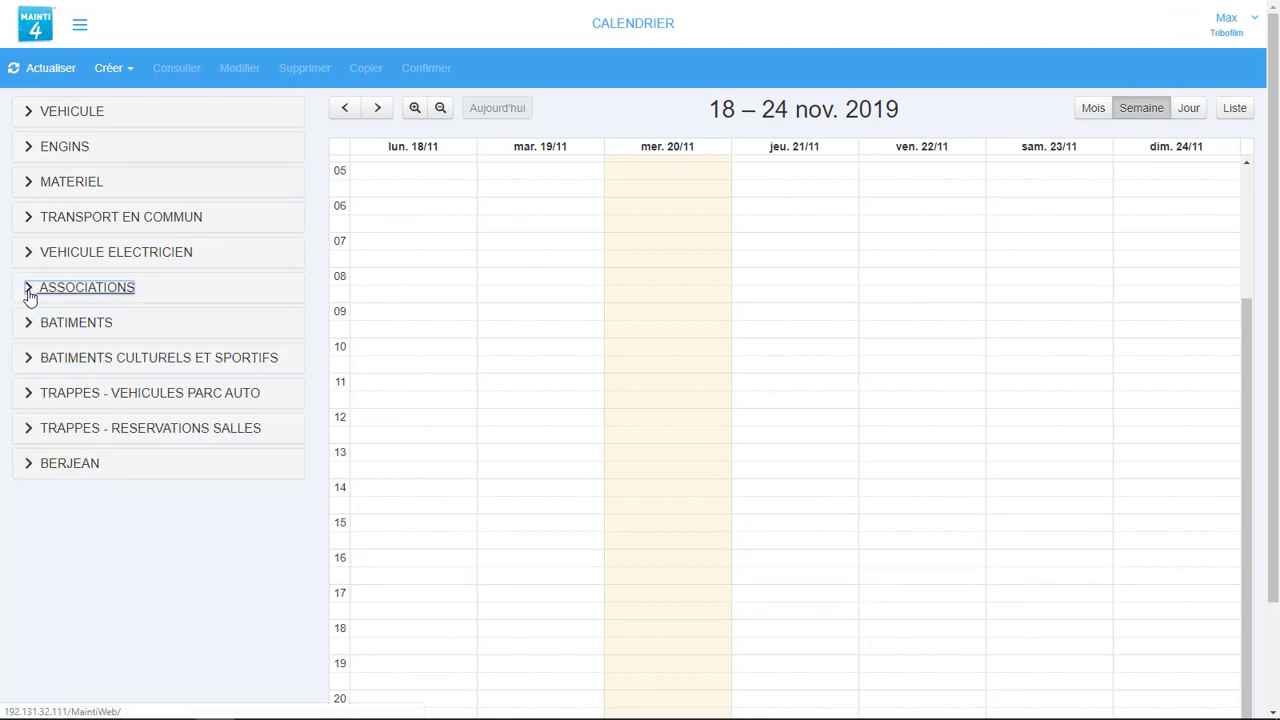
pyautogui.click(30, 113)
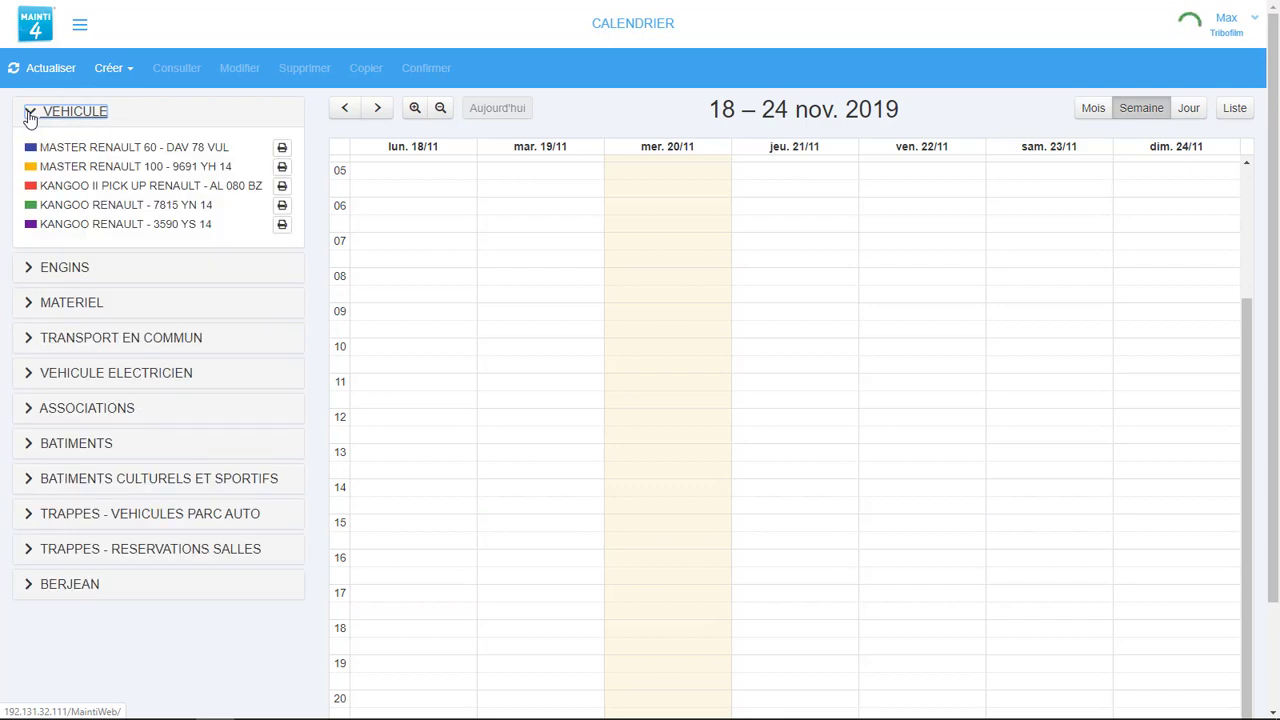
pyautogui.click(30, 113)
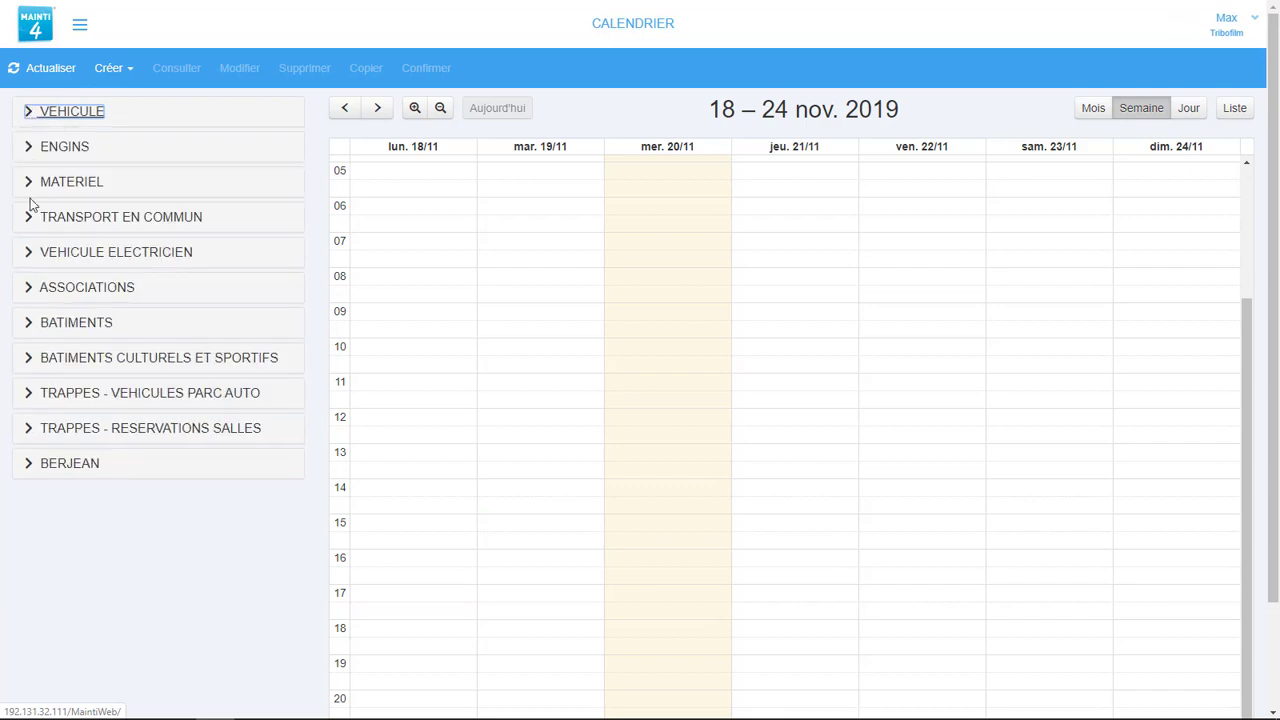
pyautogui.click(54, 327)
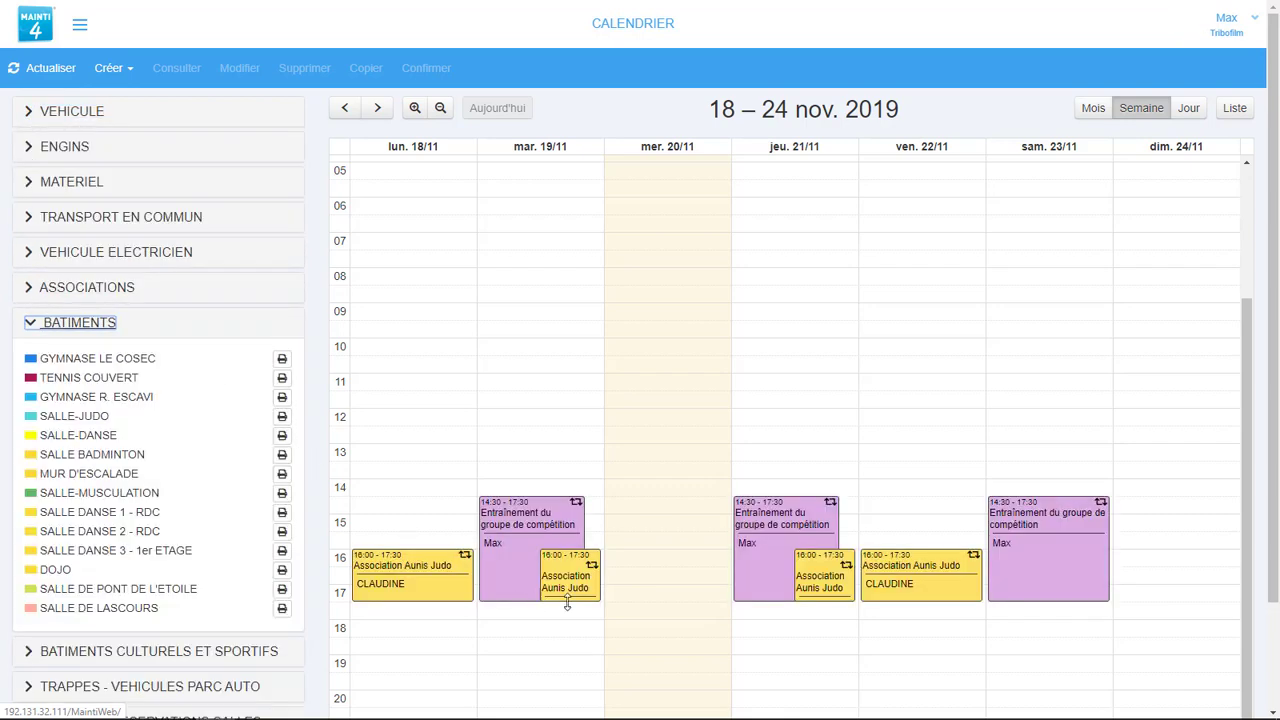
# - View the building reservations by day and by month, and return to the weekly view
pyautogui.click(1188, 110)
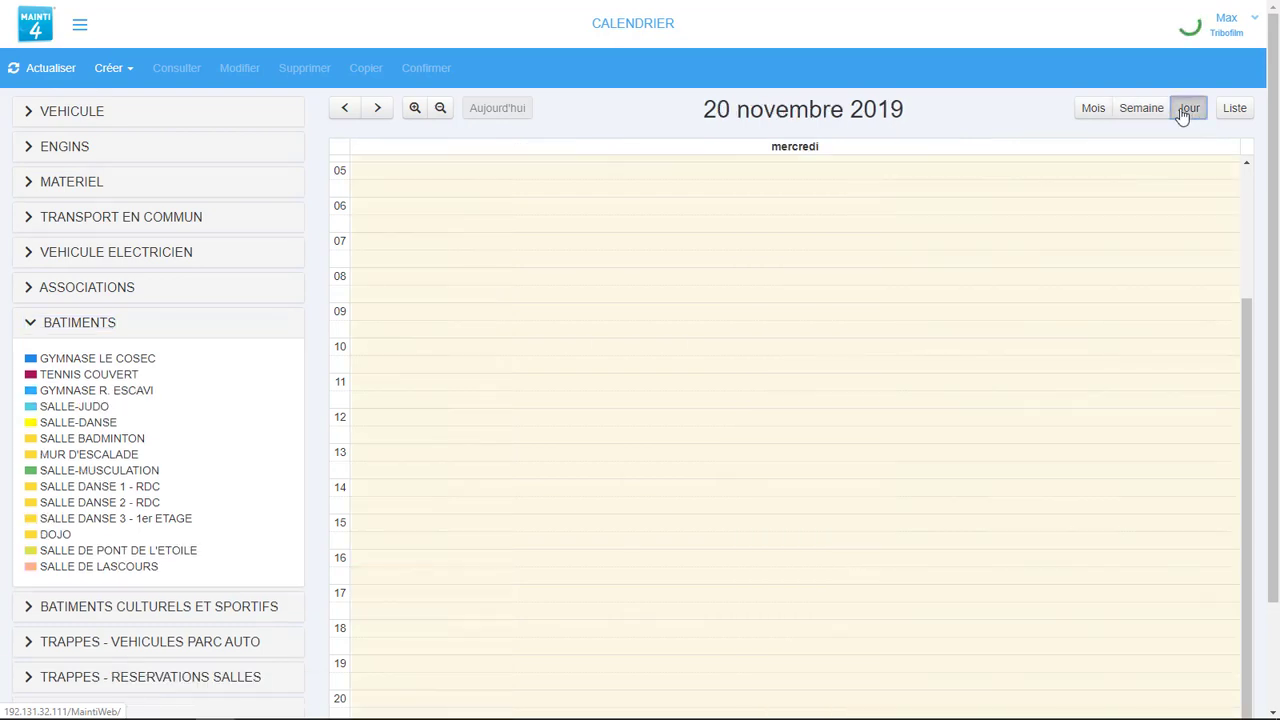
pyautogui.click(1095, 113)
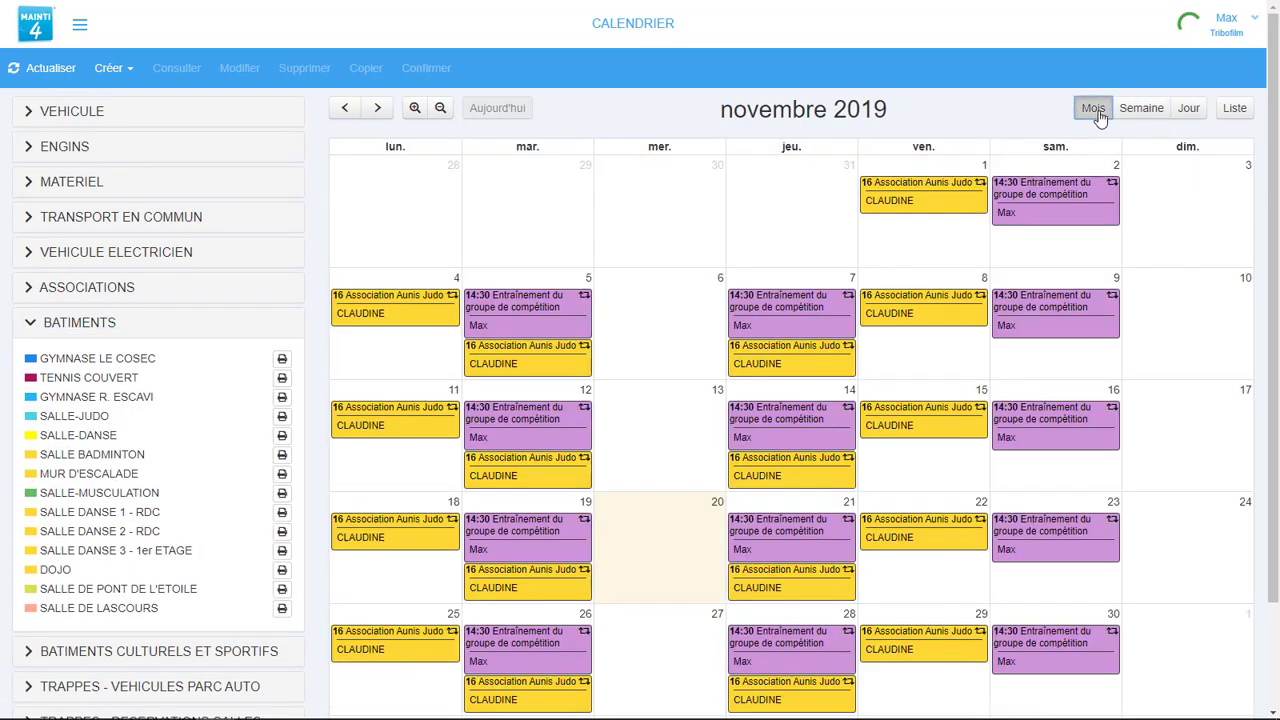
pyautogui.click(1148, 114)
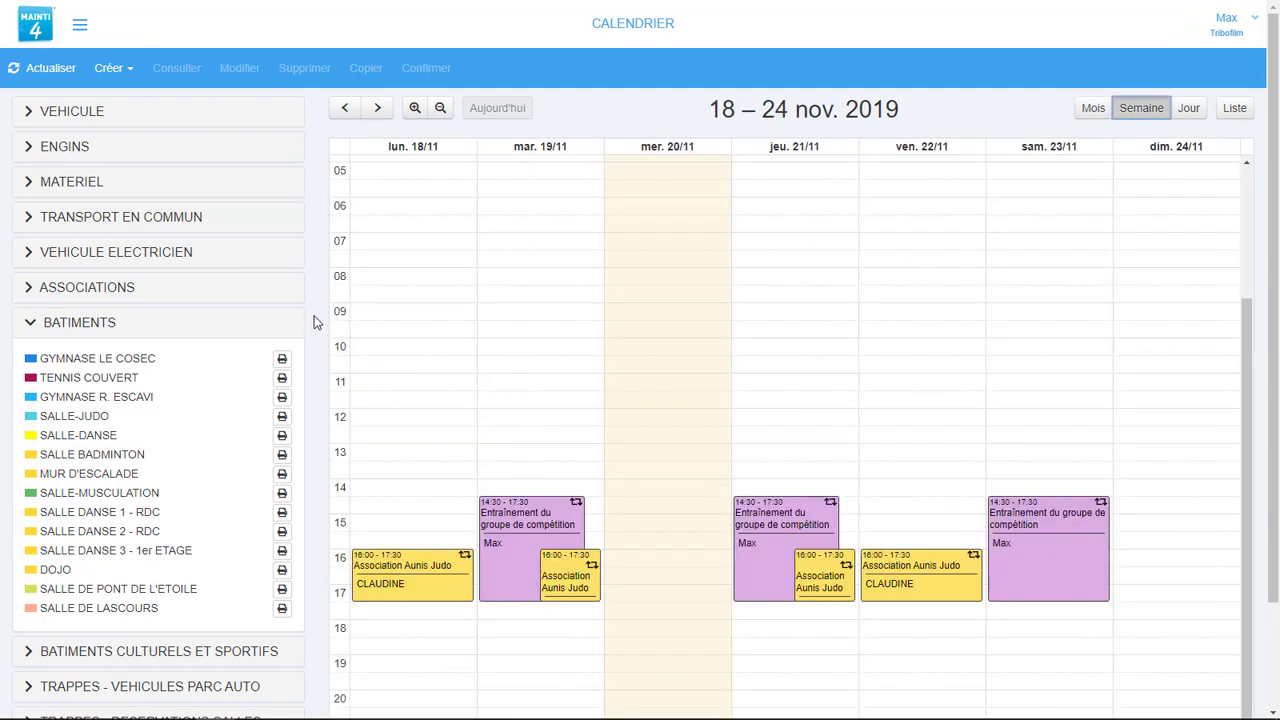
pyautogui.click(128, 74)
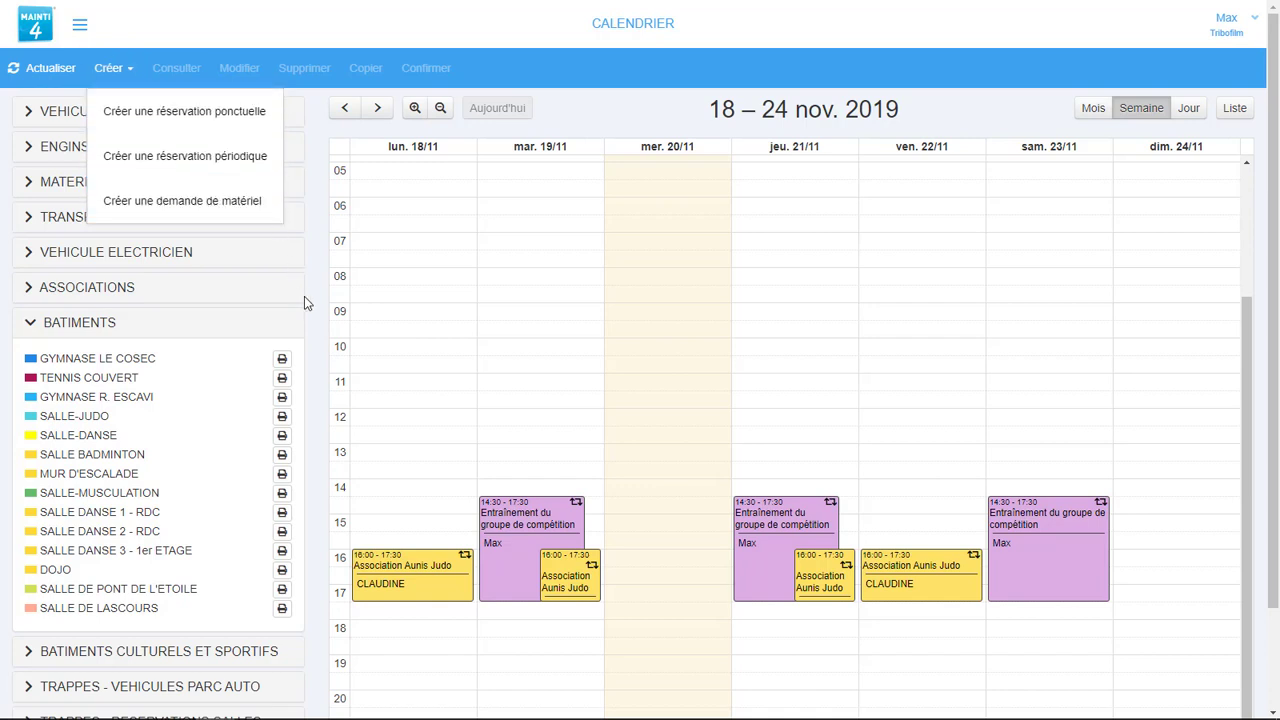
pyautogui.click(312, 323)
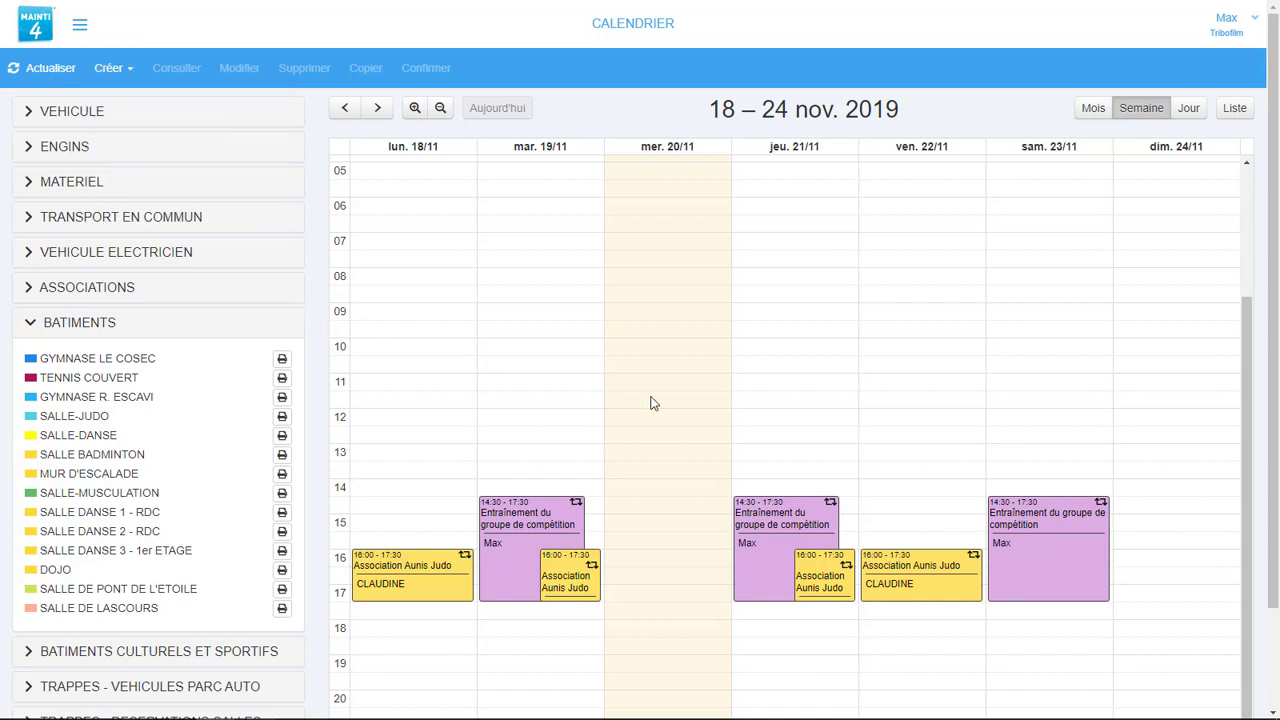
# - Select the 11:00 to 13:00 slot on Friday 22 November and start a one-off reservation for it
pyautogui.click(876, 384)
pyautogui.moveTo(889, 403); pyautogui.dragTo(892, 443)
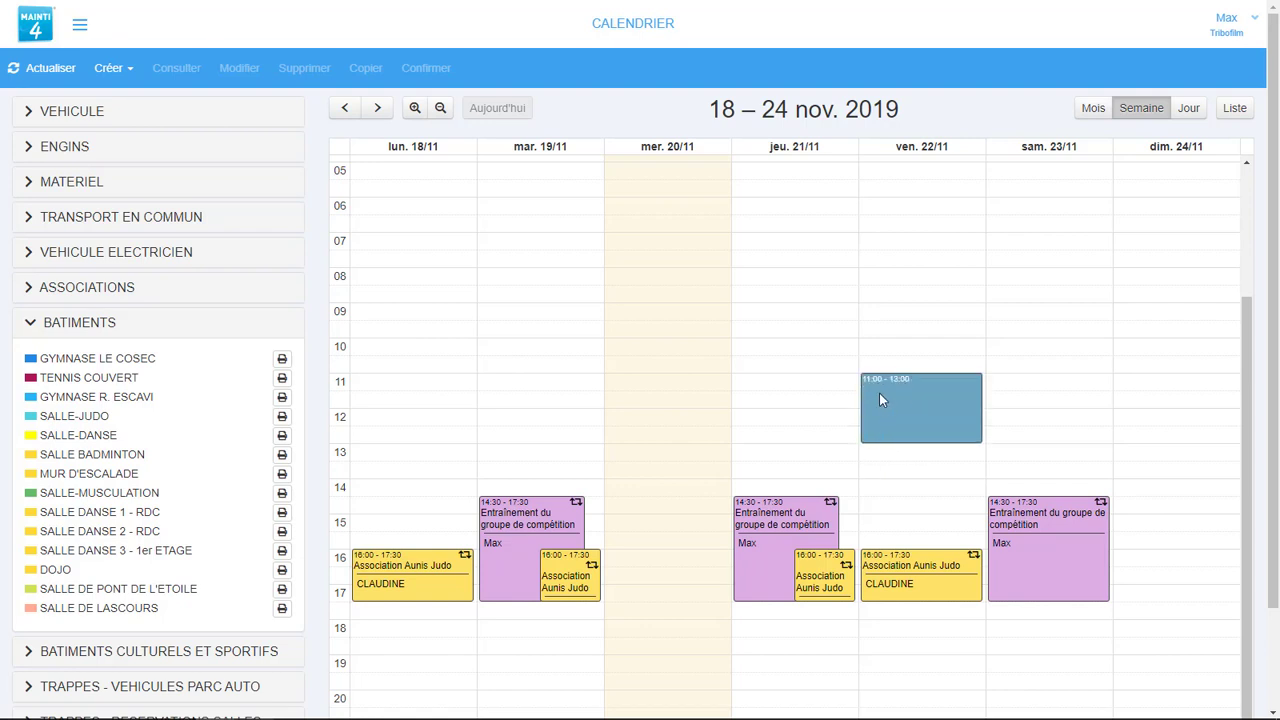
pyautogui.click(130, 72)
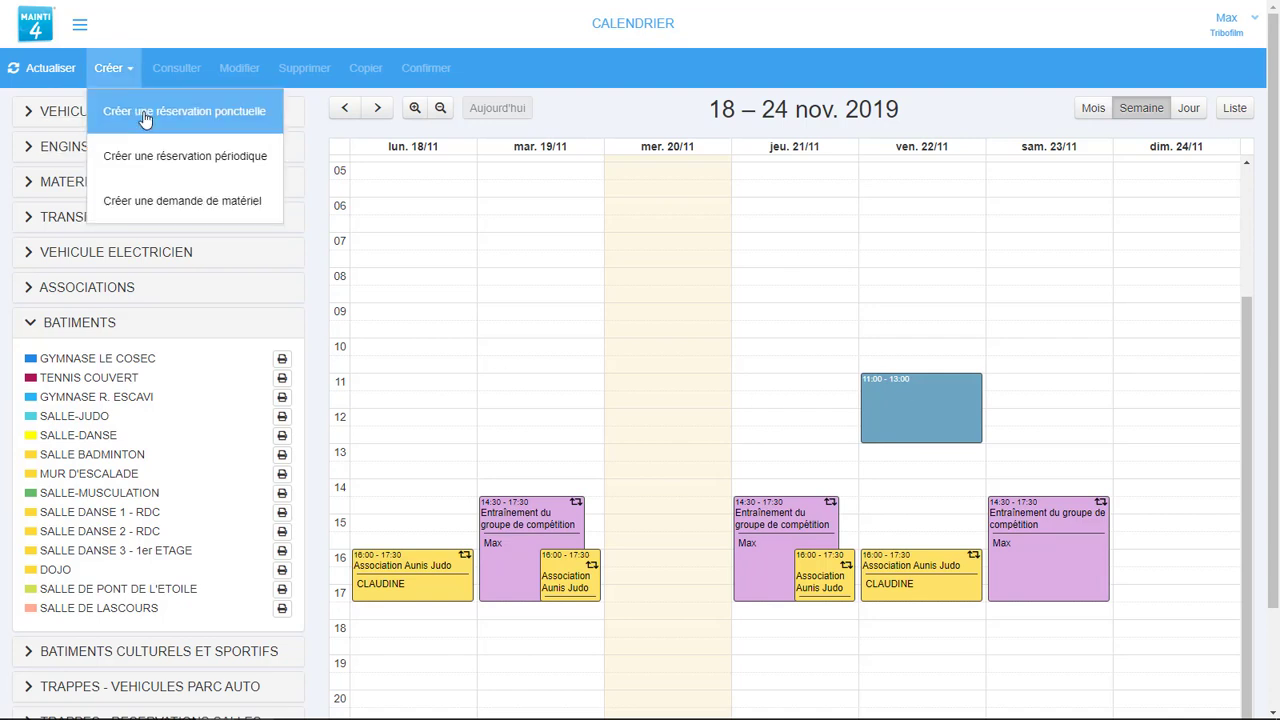
pyautogui.click(144, 118)
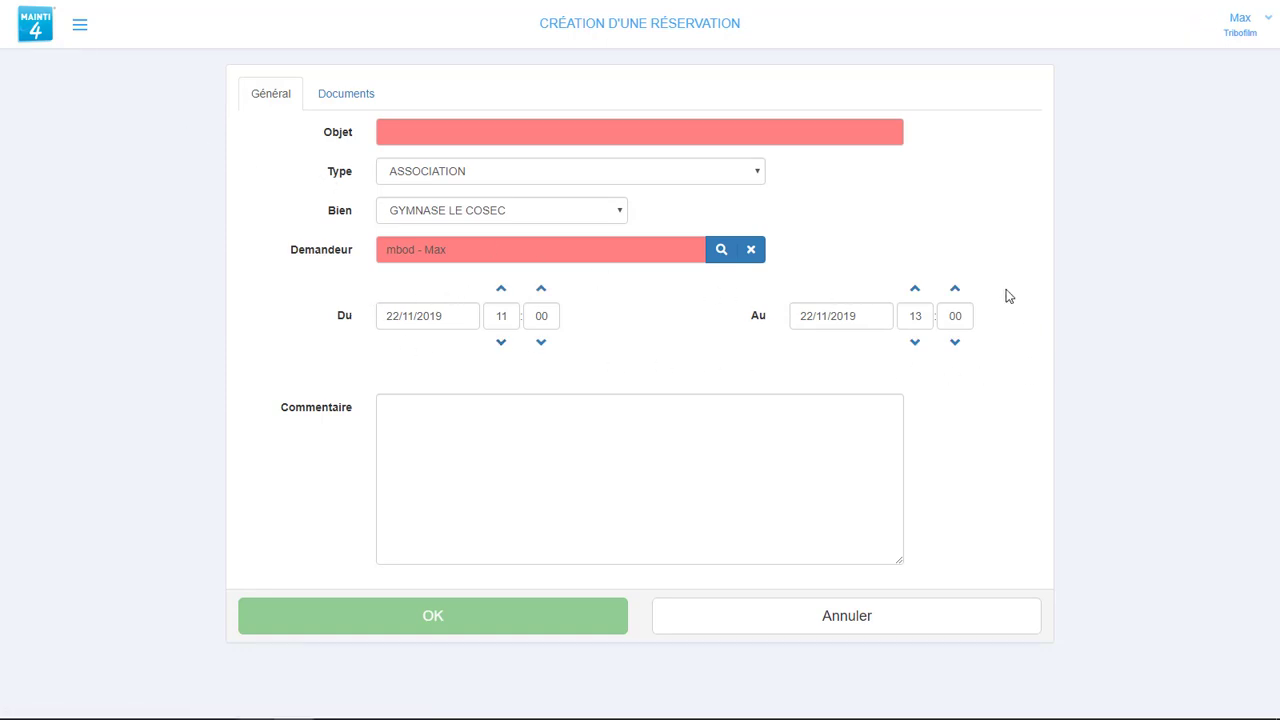
# - Fill in the reservation with the subject "Fête de l'école", type MATERNELLE and asset SALLE DE PONT DE L'ETOILE
pyautogui.click(501, 289)
pyautogui.click(502, 342)
pyautogui.click(433, 138)
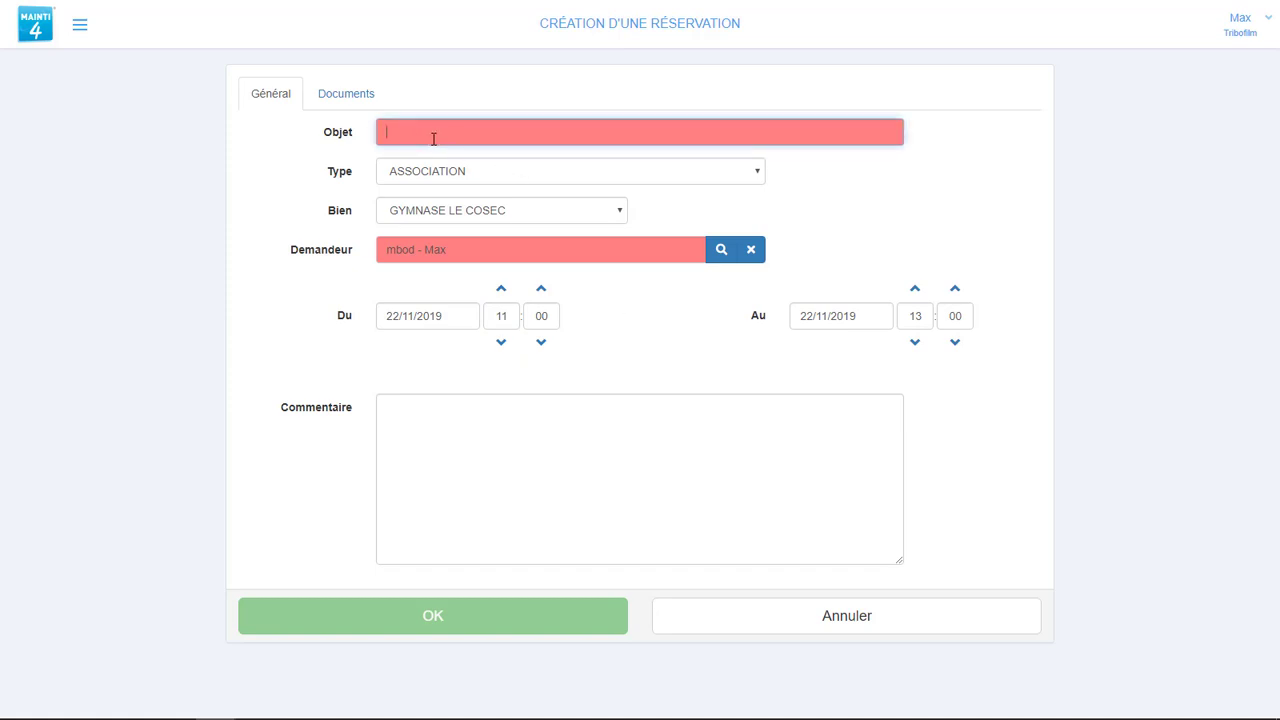
pyautogui.write("Fête de l'école")
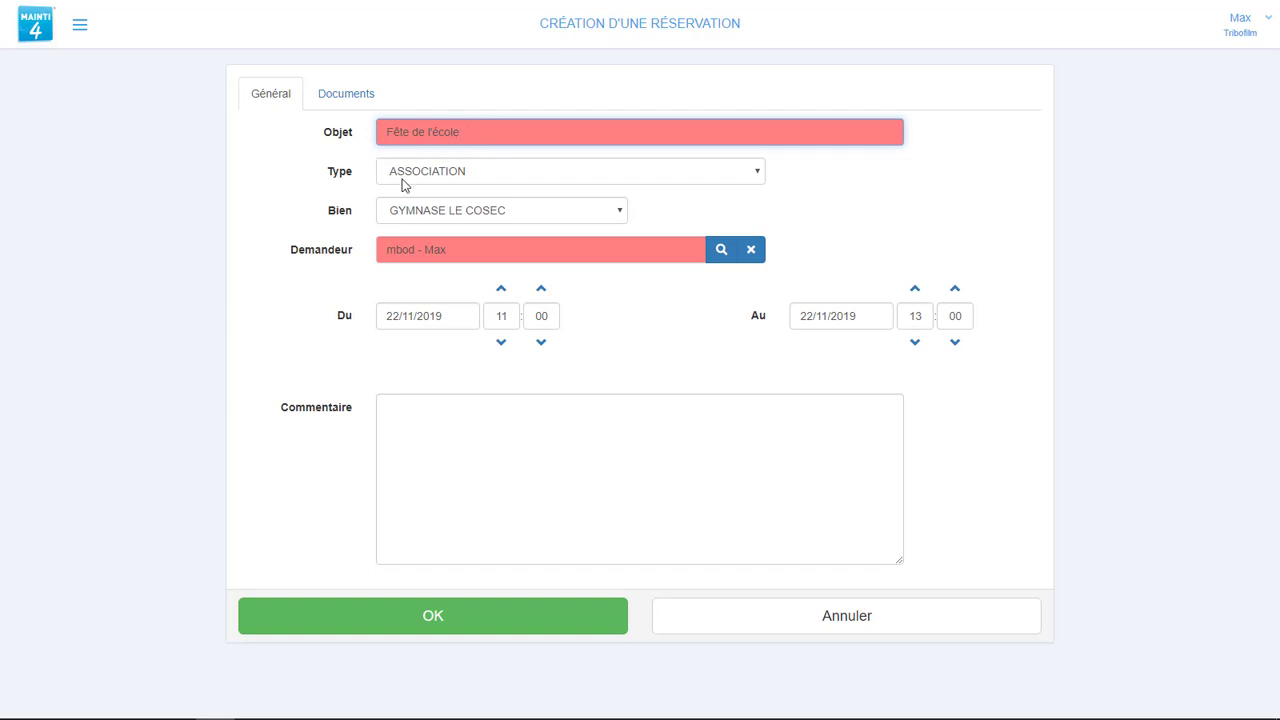
pyautogui.click(489, 173)
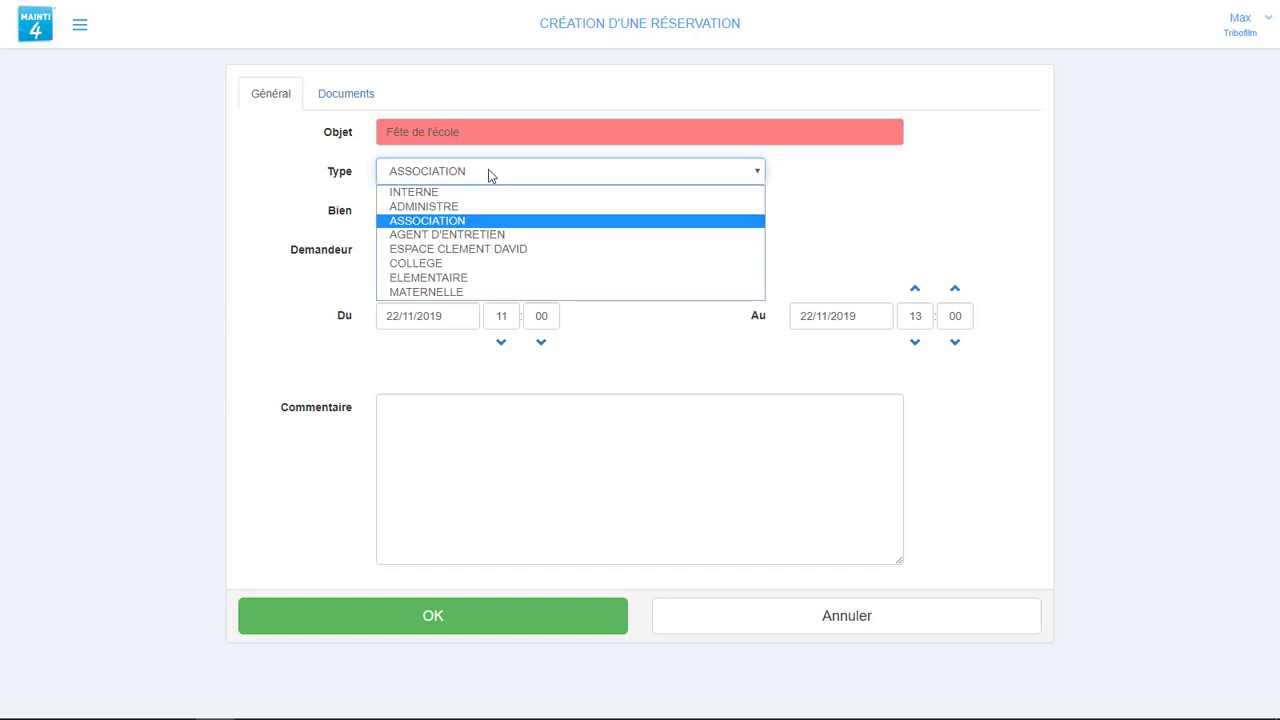
pyautogui.click(475, 292)
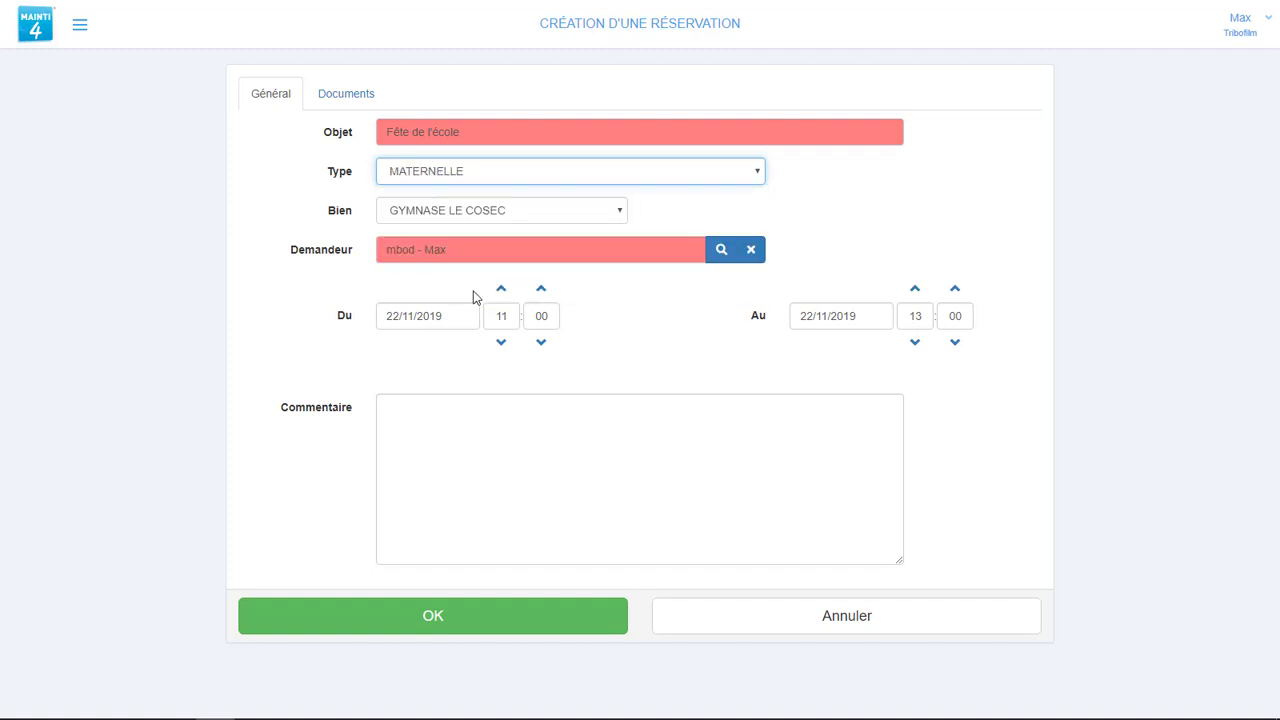
pyautogui.click(425, 218)
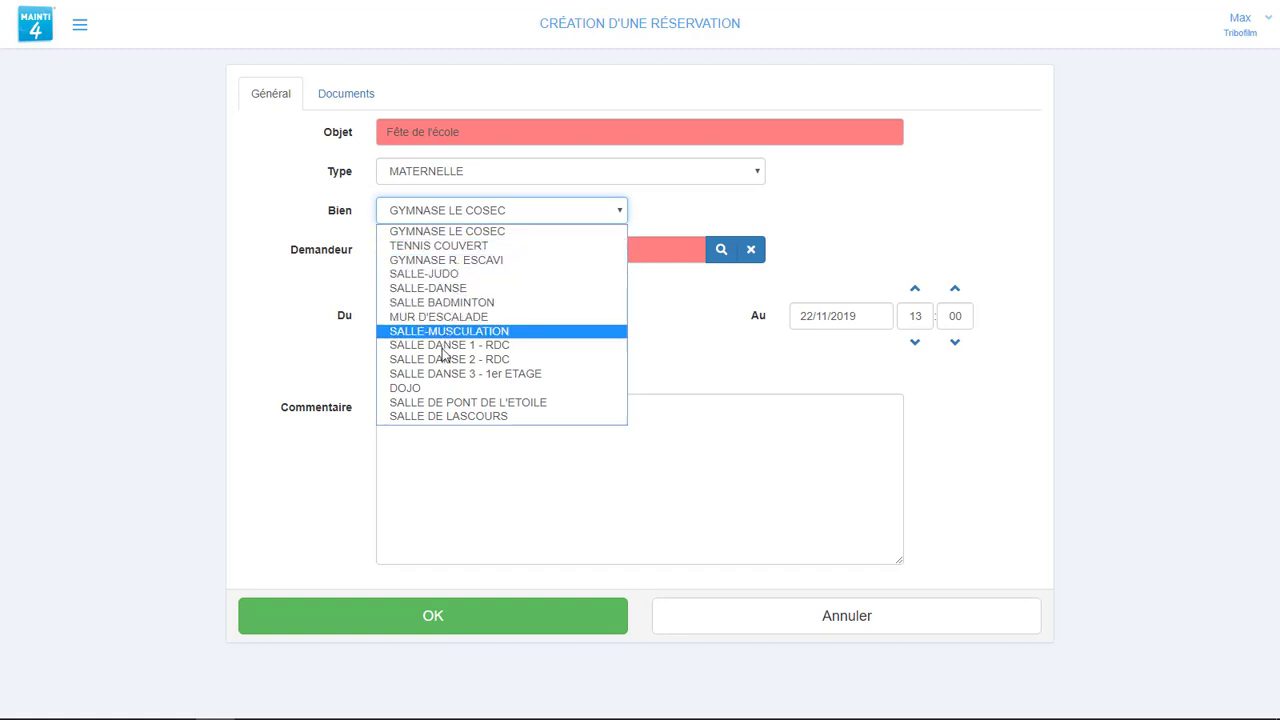
pyautogui.click(505, 404)
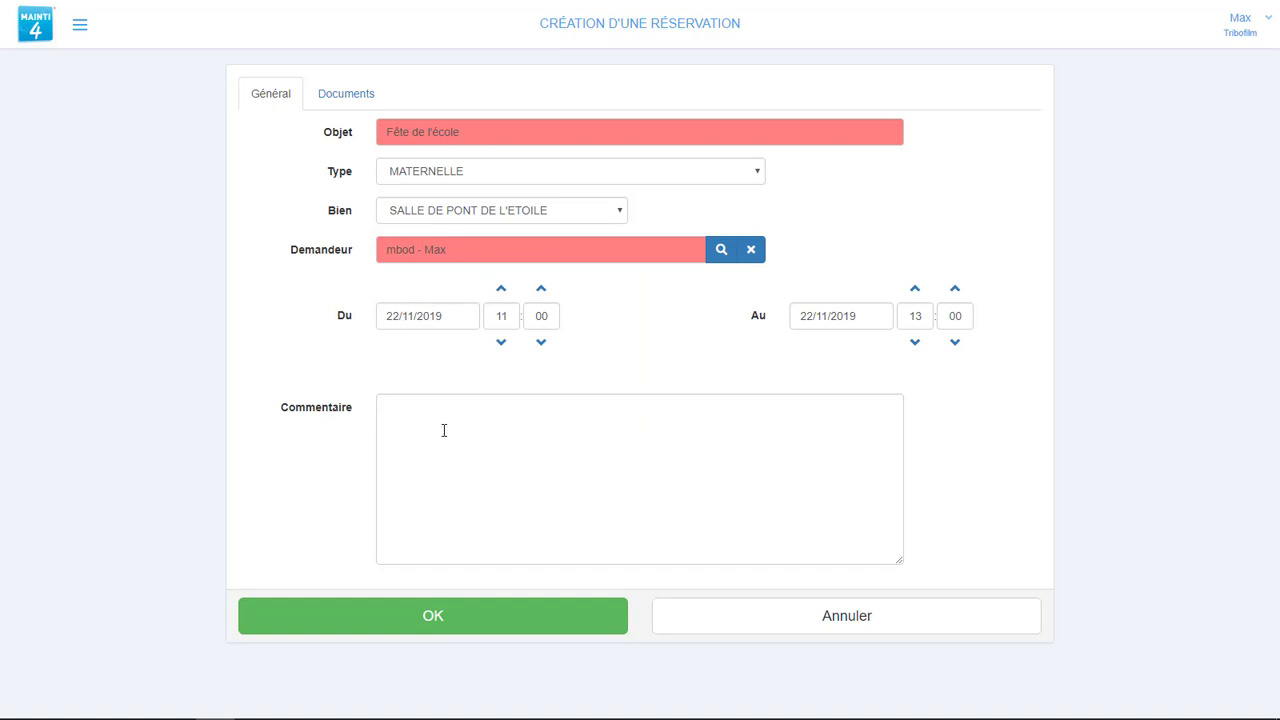
# - Check the reservation's attached documents section and save the reservation
pyautogui.click(333, 97)
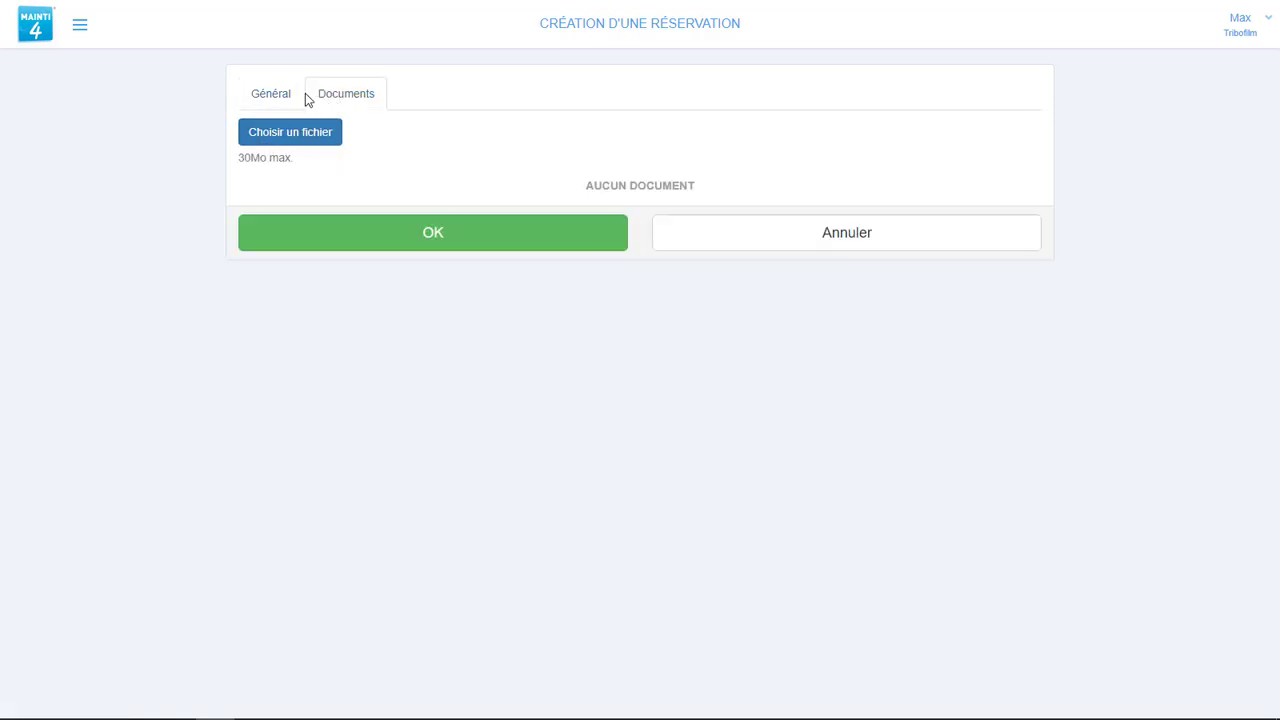
pyautogui.click(293, 98)
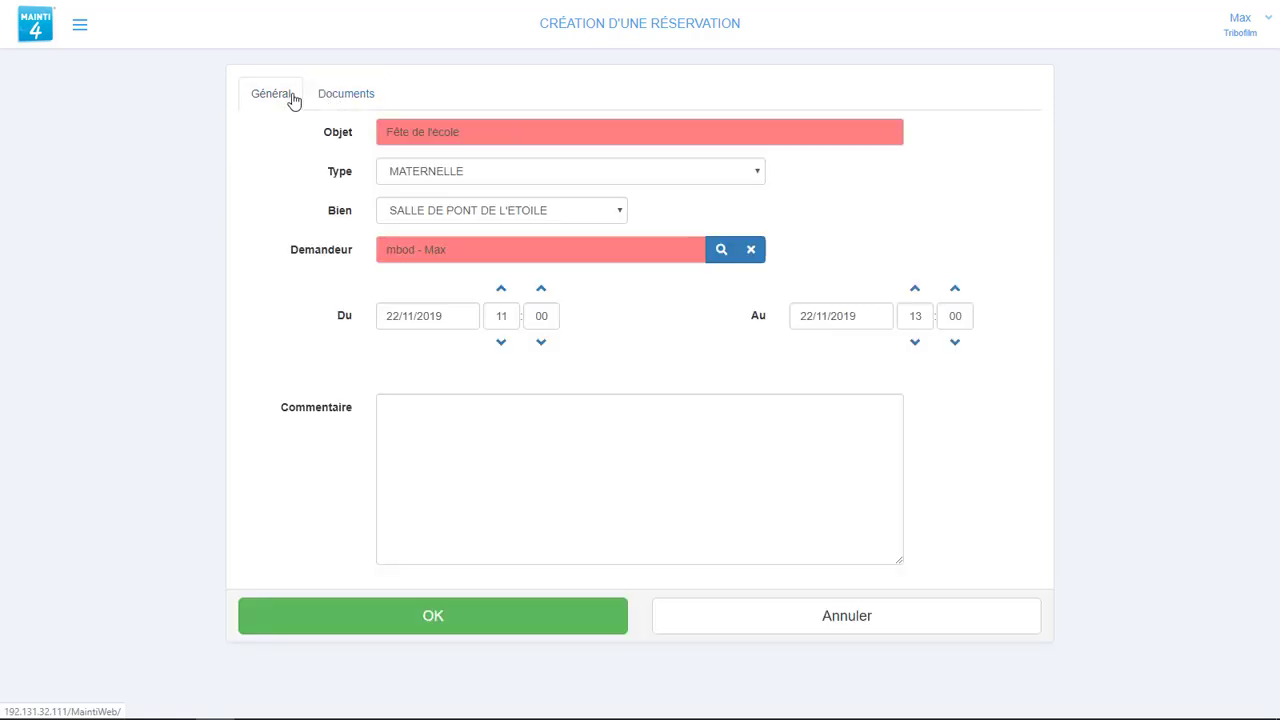
pyautogui.click(472, 626)
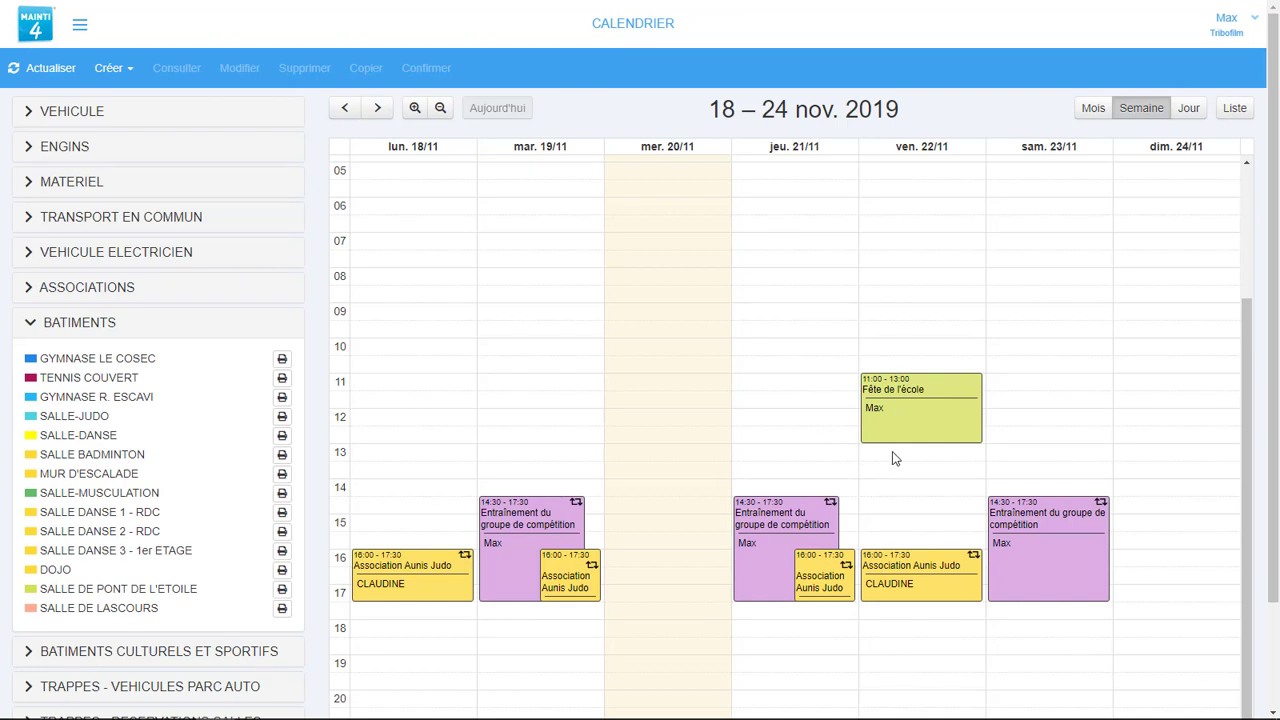
# - Confirm the "Fête de l'école" reservation on Friday 22 November and check its details in the calendar
pyautogui.click(924, 429)
pyautogui.moveTo(924, 429)
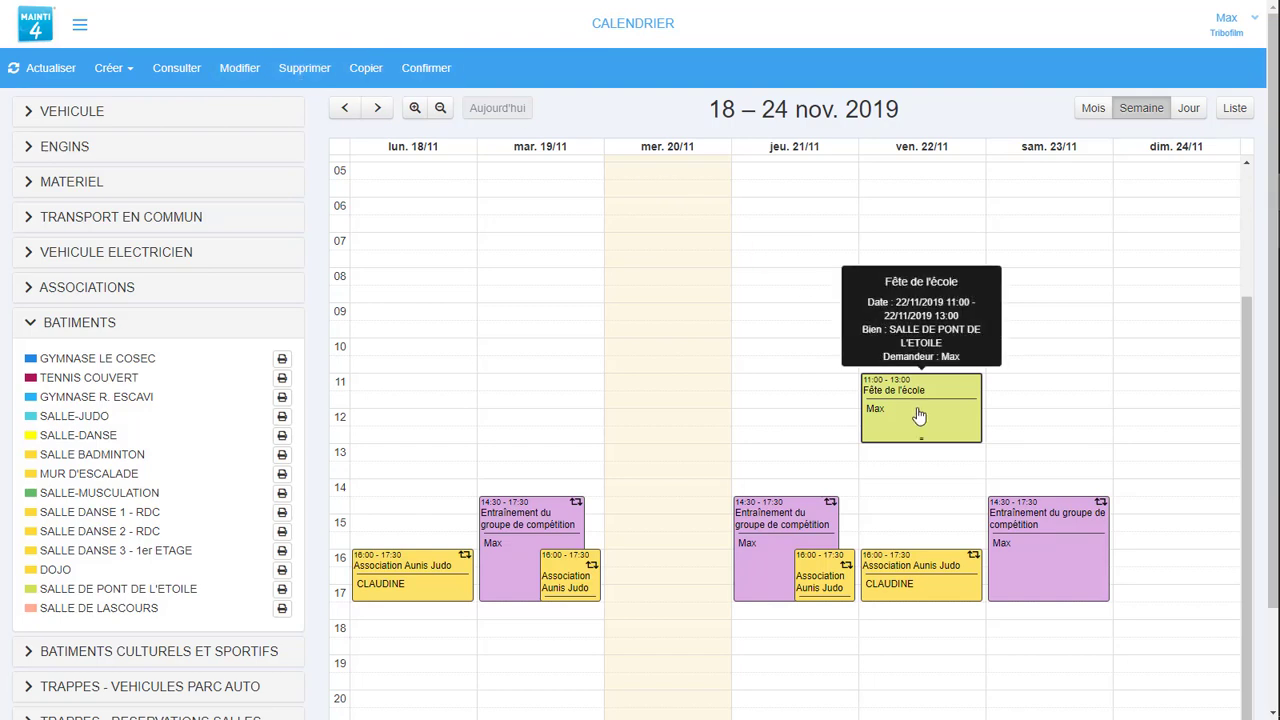
pyautogui.click(427, 84)
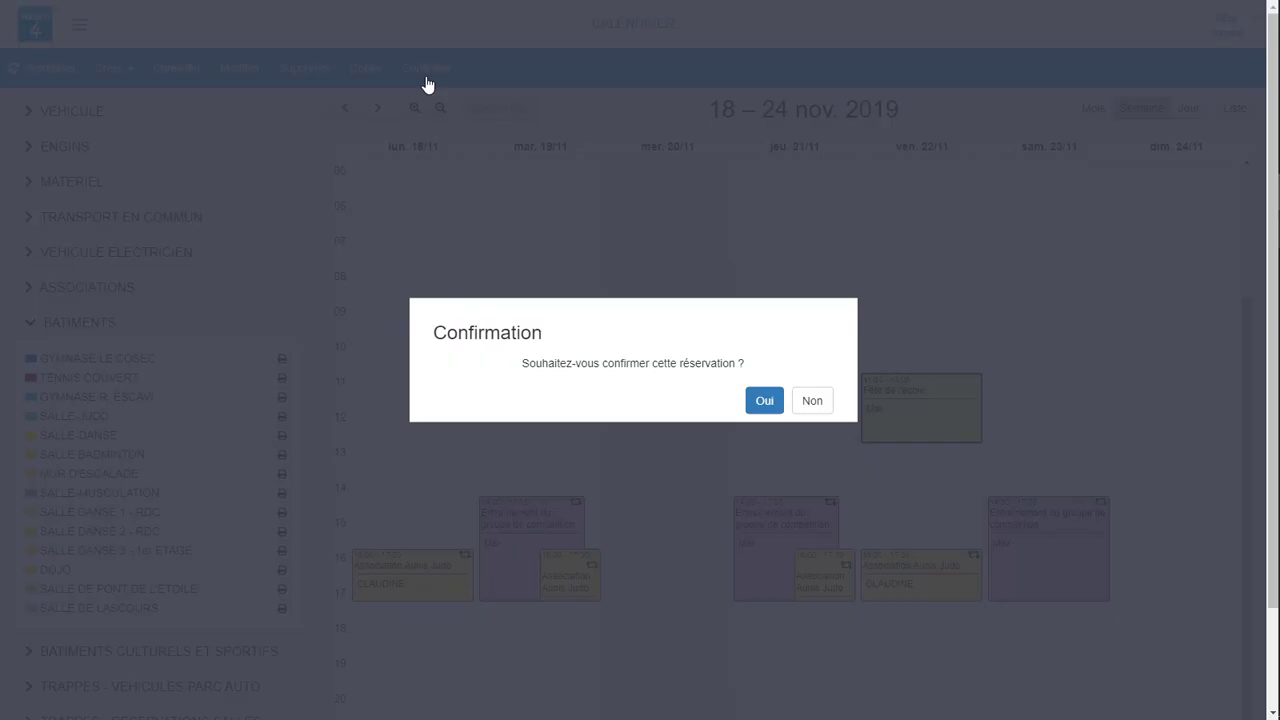
pyautogui.click(764, 401)
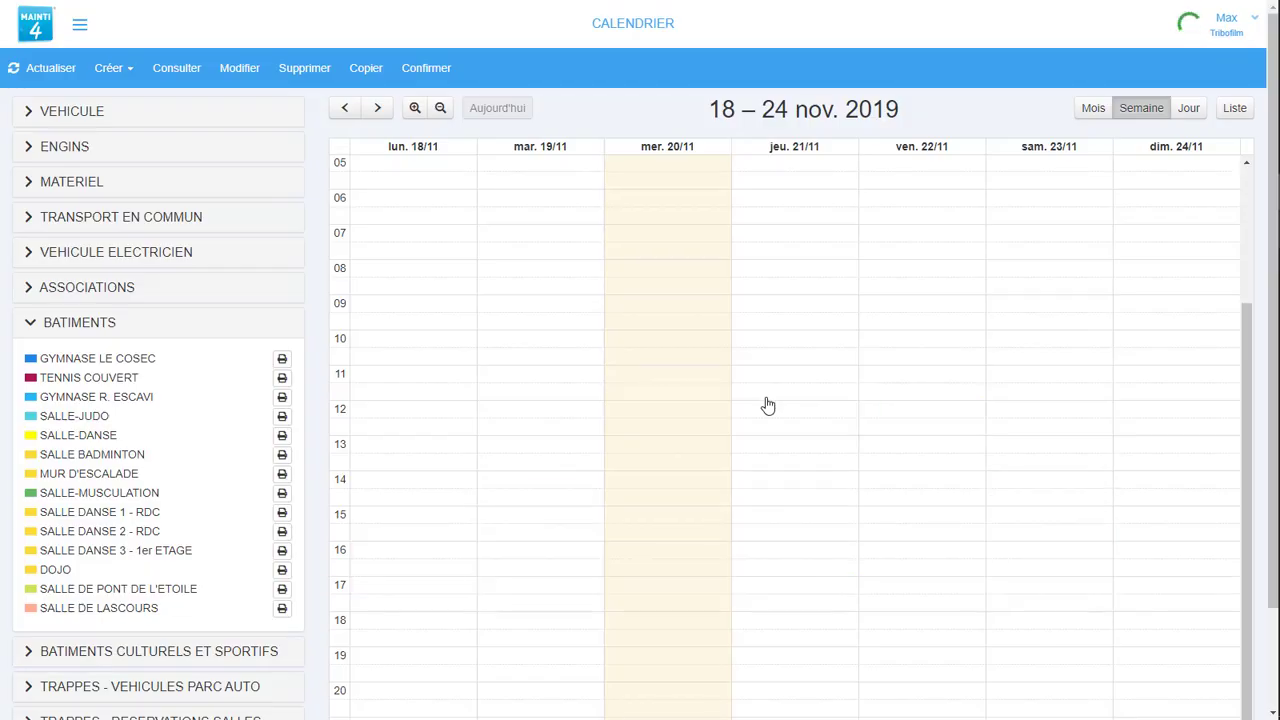
pyautogui.moveTo(916, 410)
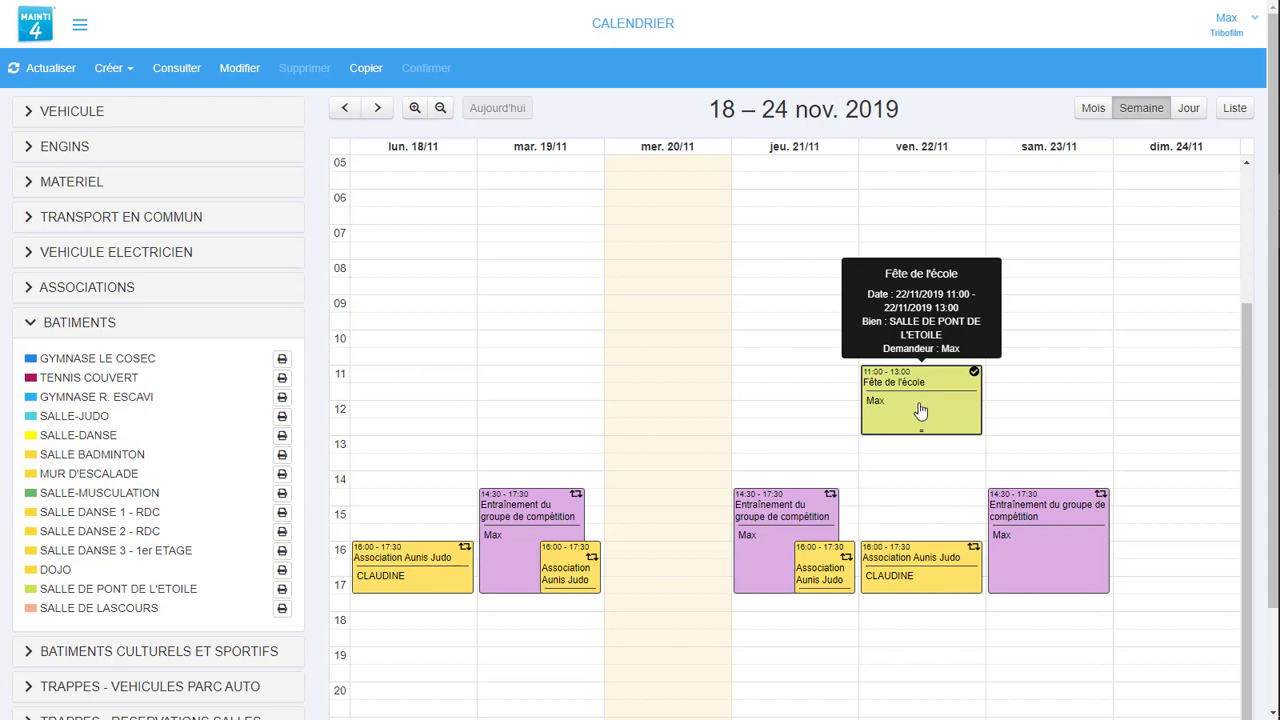
# - Start a periodic reservation with the subject "Cours de zumba" for the asset SALLE-DANSE
pyautogui.click(131, 70)
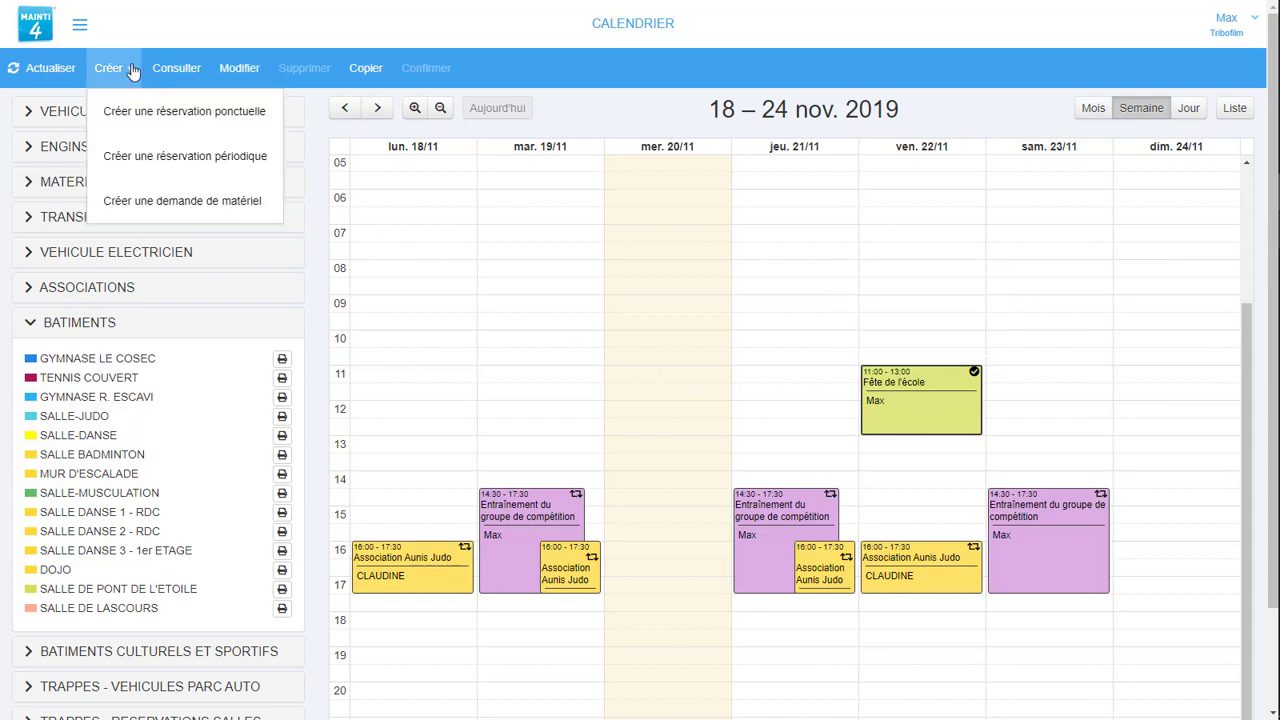
pyautogui.click(267, 155)
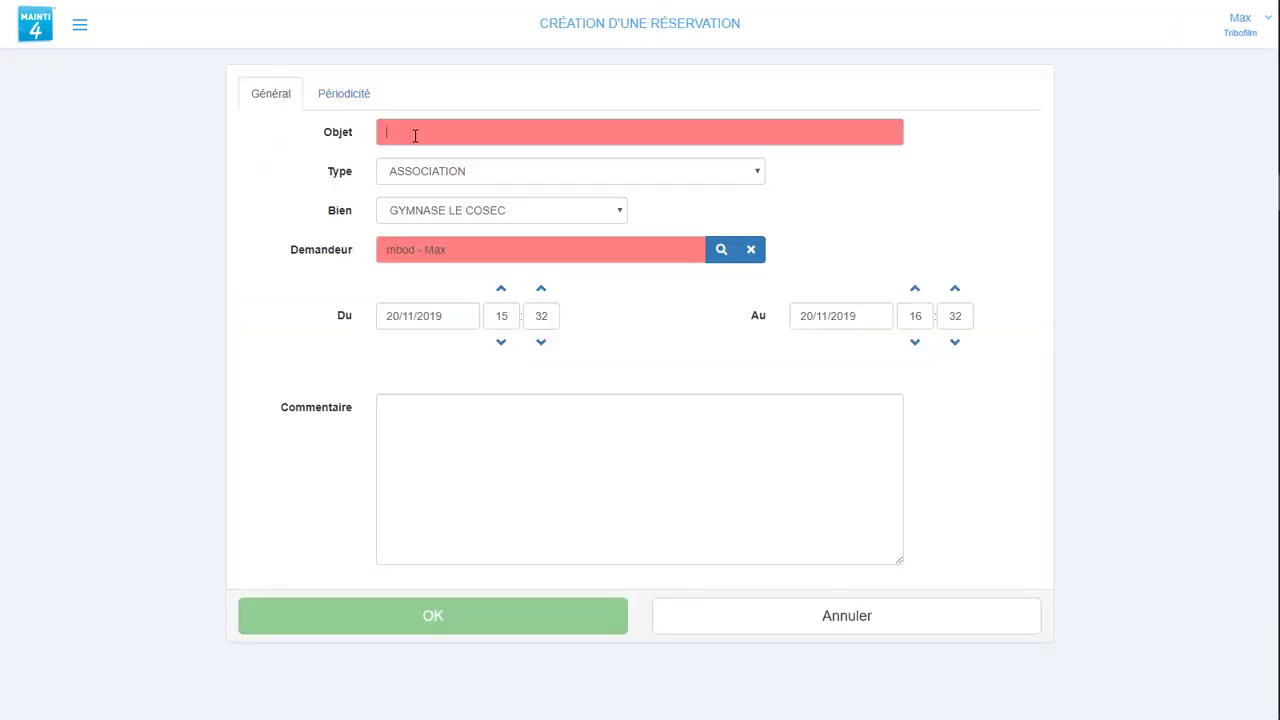
pyautogui.write('Cours de zumba')
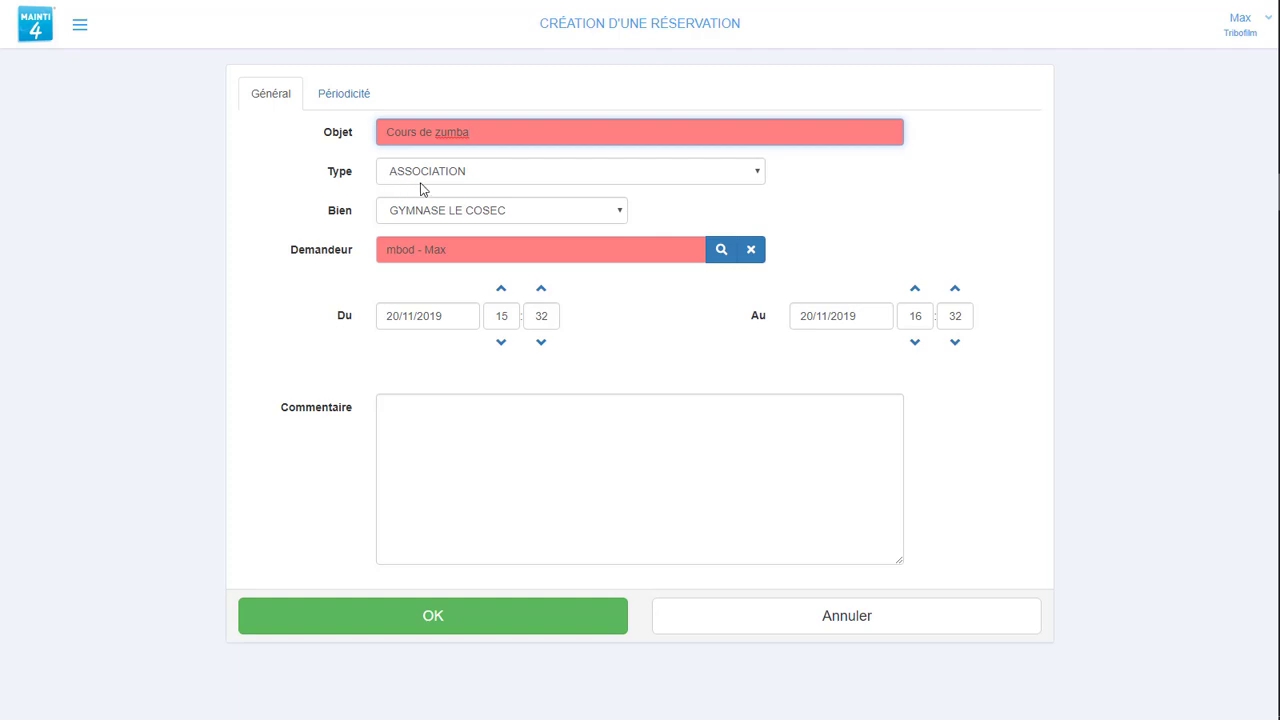
pyautogui.click(470, 212)
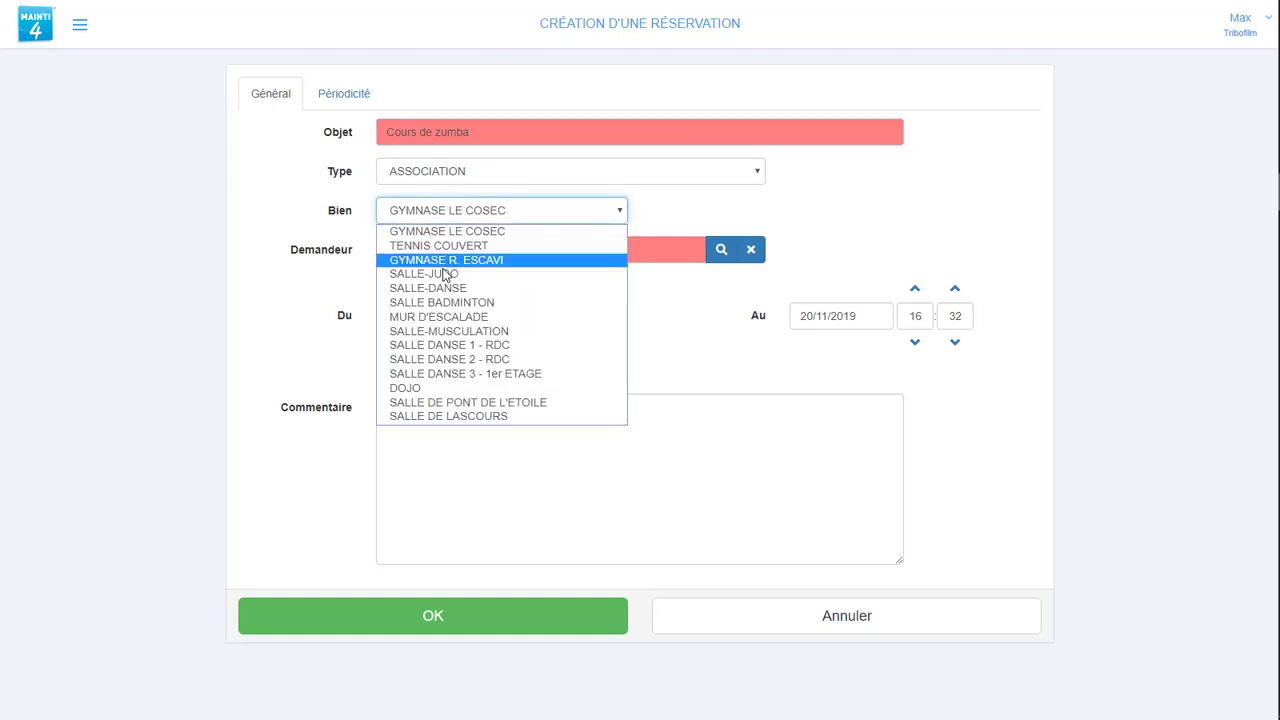
pyautogui.click(440, 289)
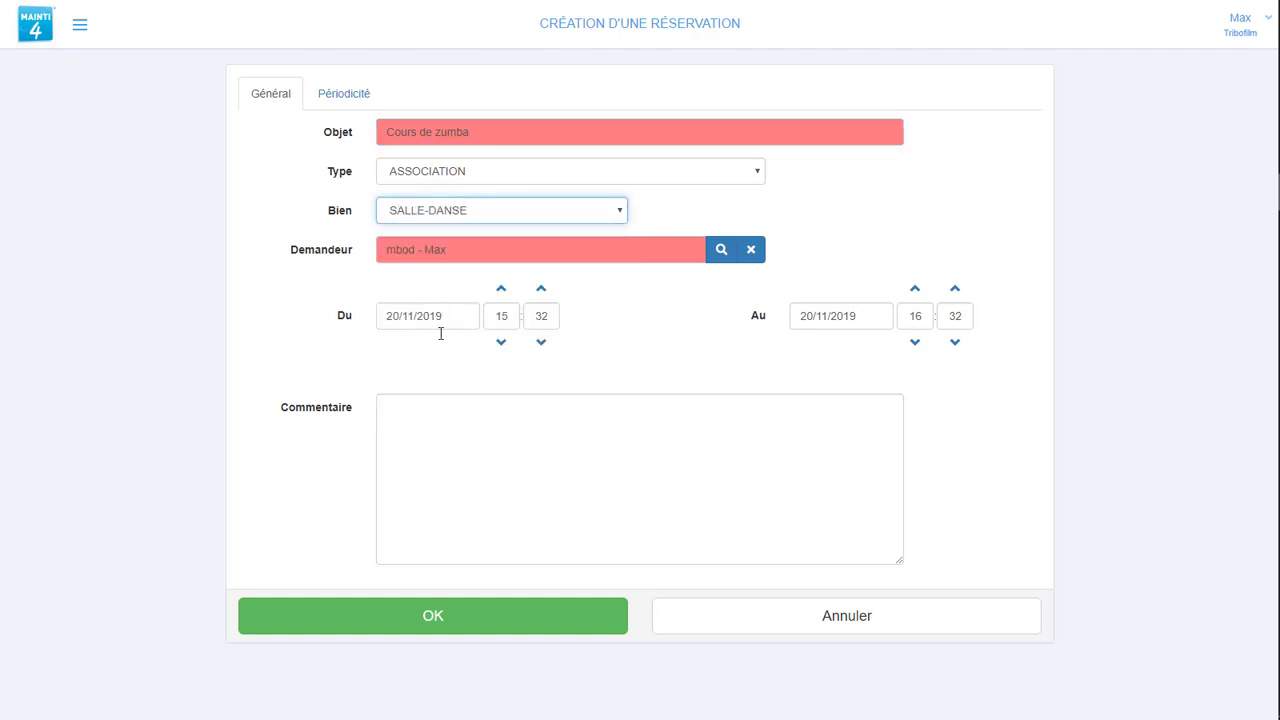
# - Set the end time of the zumba class reservation to 20:00
pyautogui.click(915, 290)
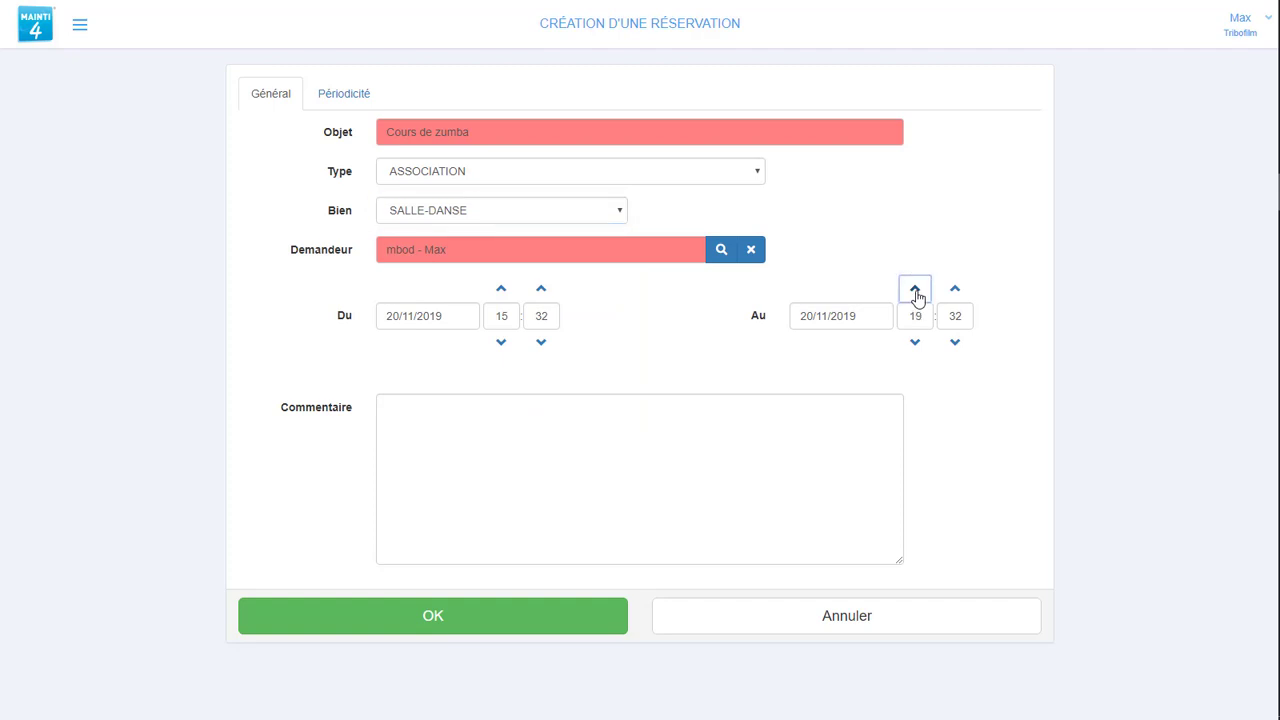
pyautogui.click(955, 316)
pyautogui.write('00')
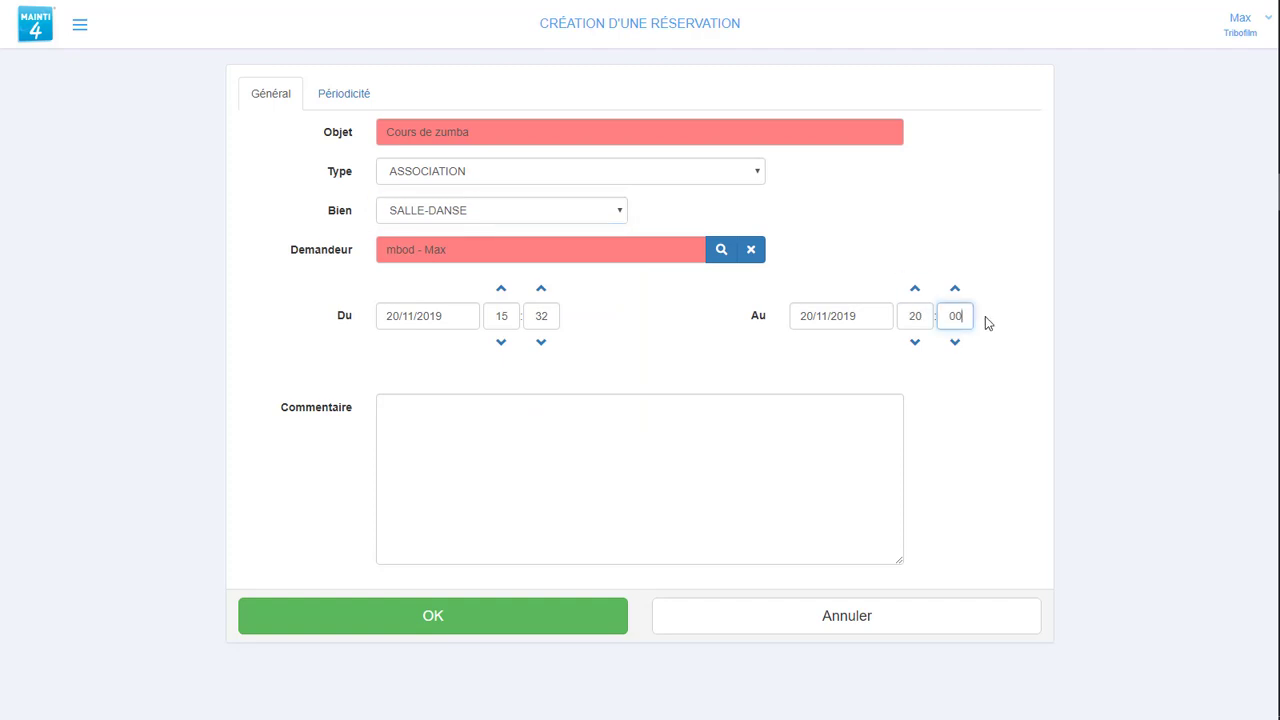
pyautogui.click(975, 385)
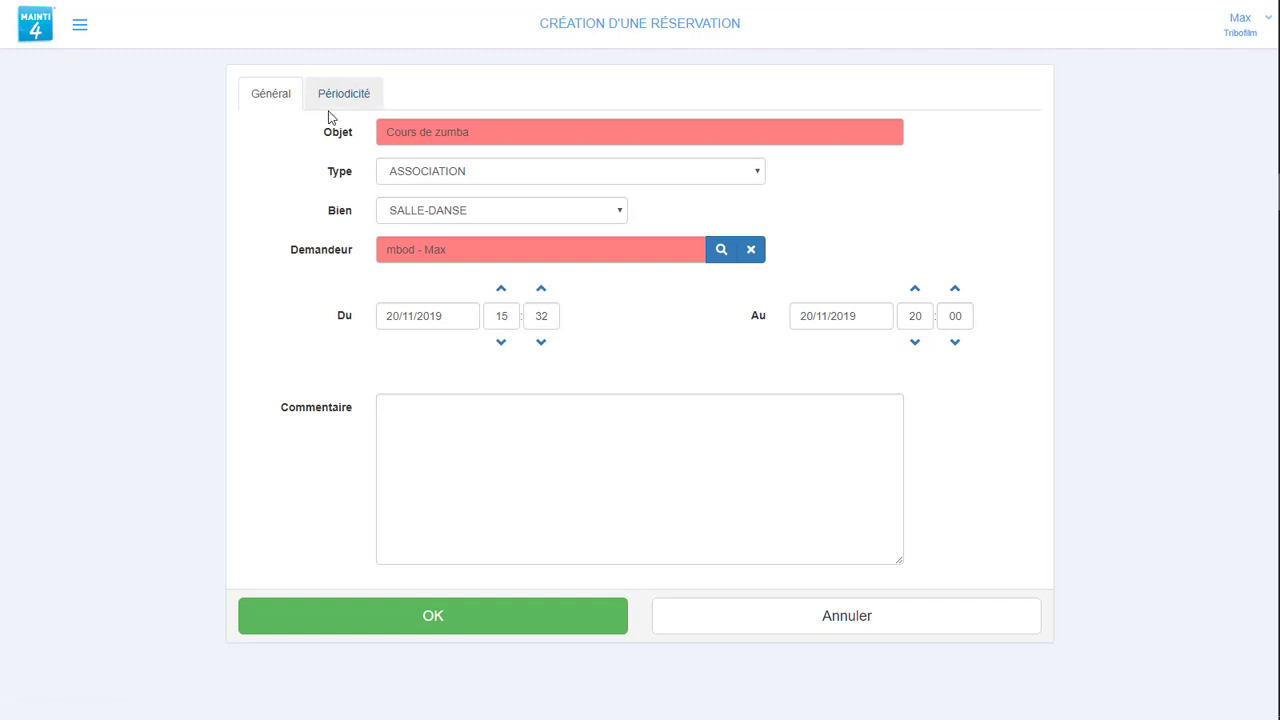
# - Try a monthly repetition on the same week each month in the zumba reservation's periodicity settings
pyautogui.click(368, 99)
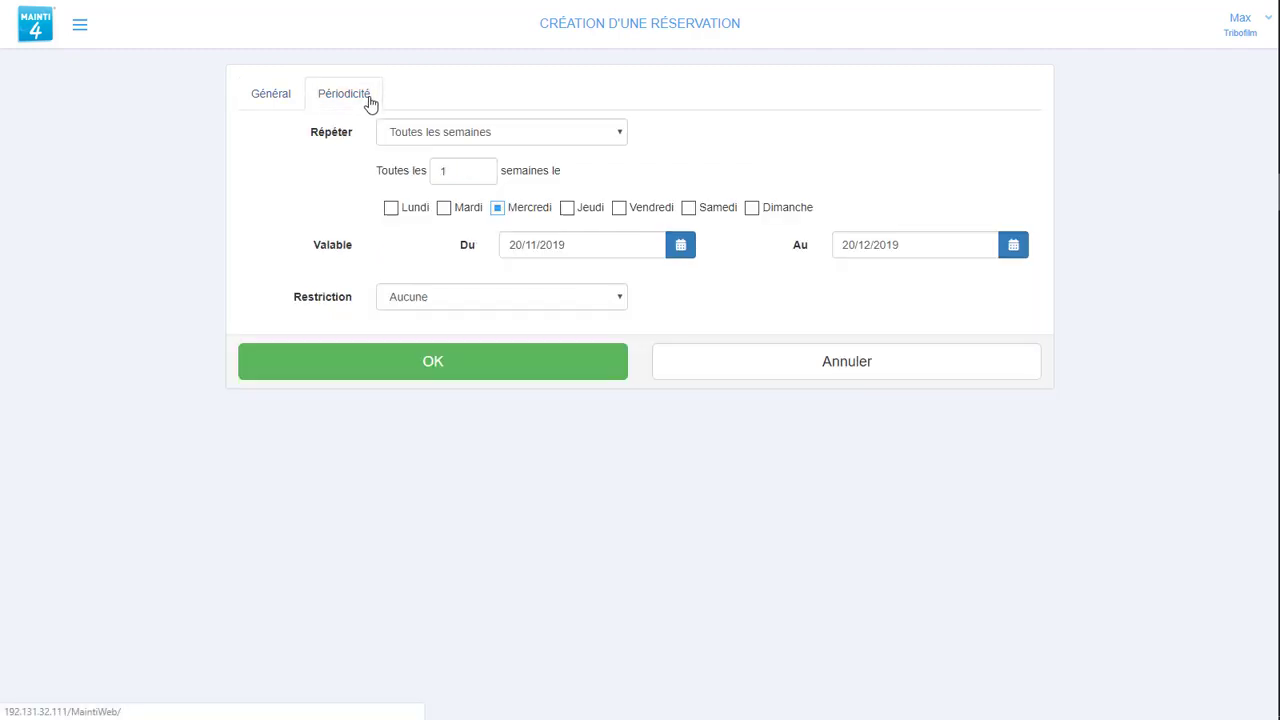
pyautogui.click(405, 138)
pyautogui.click(409, 170)
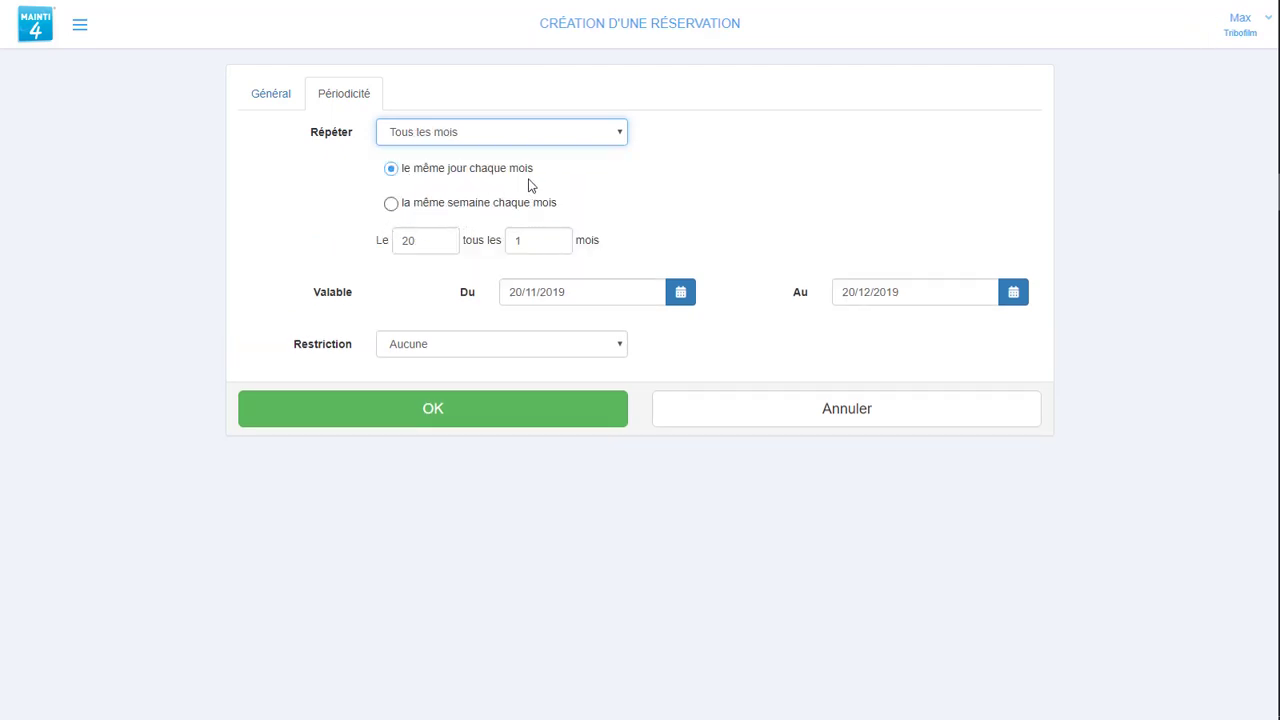
pyautogui.click(391, 207)
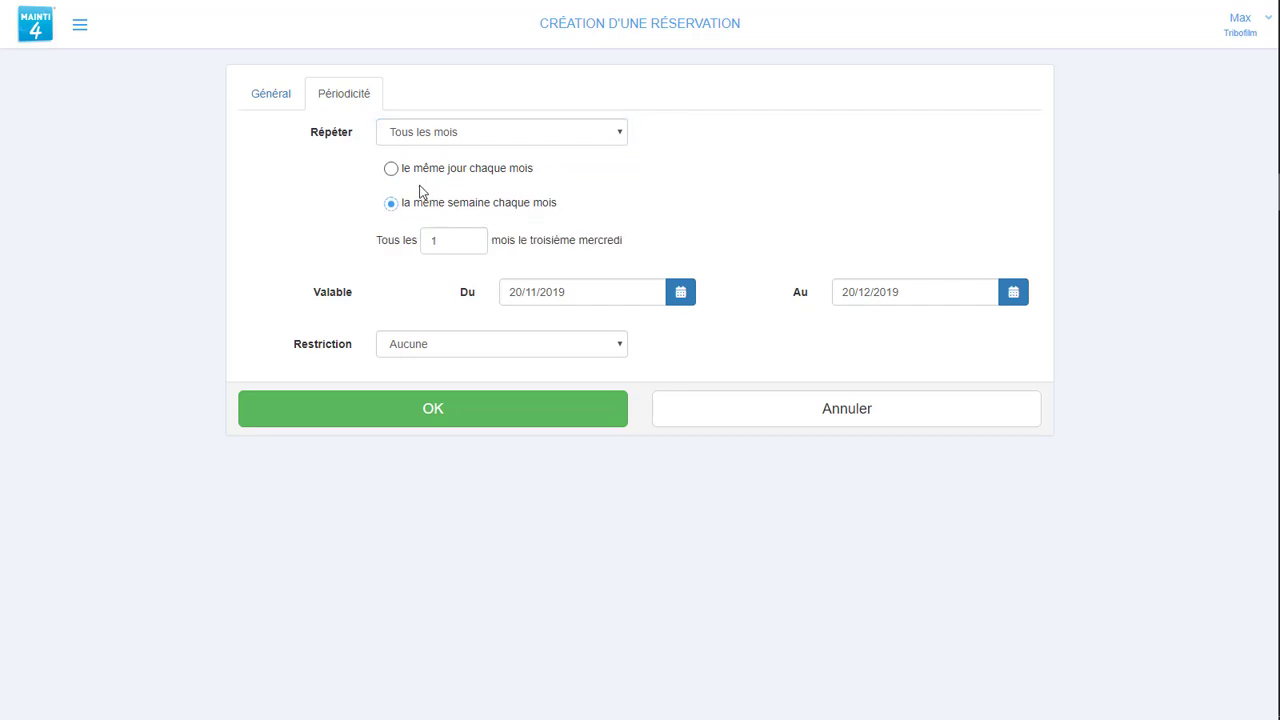
# - Set the zumba reservation to repeat every week on Lundi, Mercredi and Vendredi
pyautogui.click(410, 141)
pyautogui.click(410, 153)
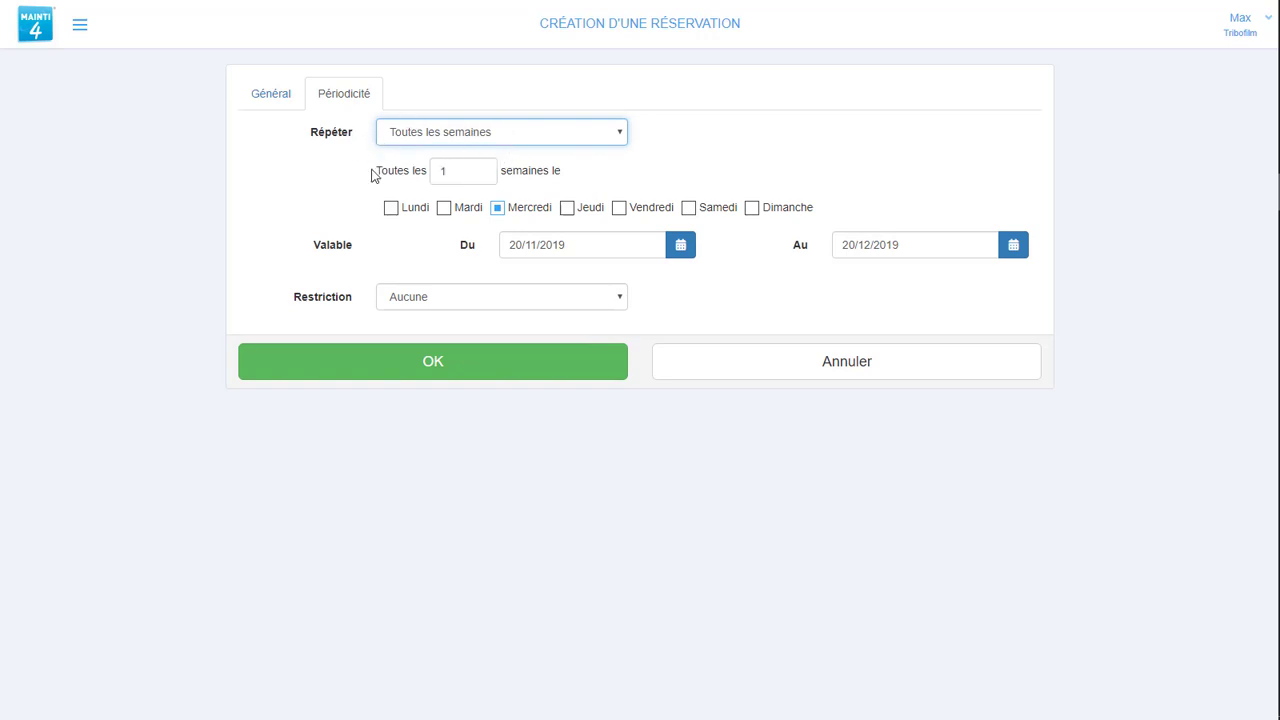
pyautogui.click(391, 208)
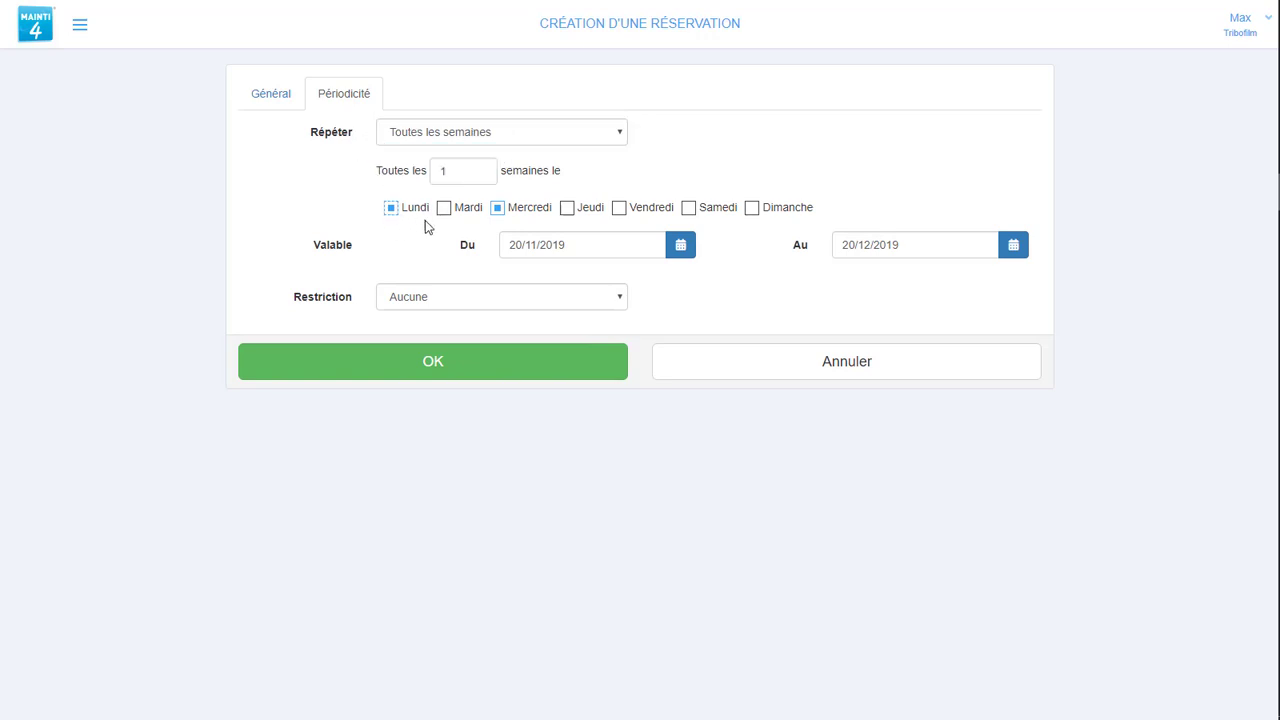
# - Set the periodic reservation's validity from 01/09/2019 to 31/12/2019
pyautogui.click(583, 244)
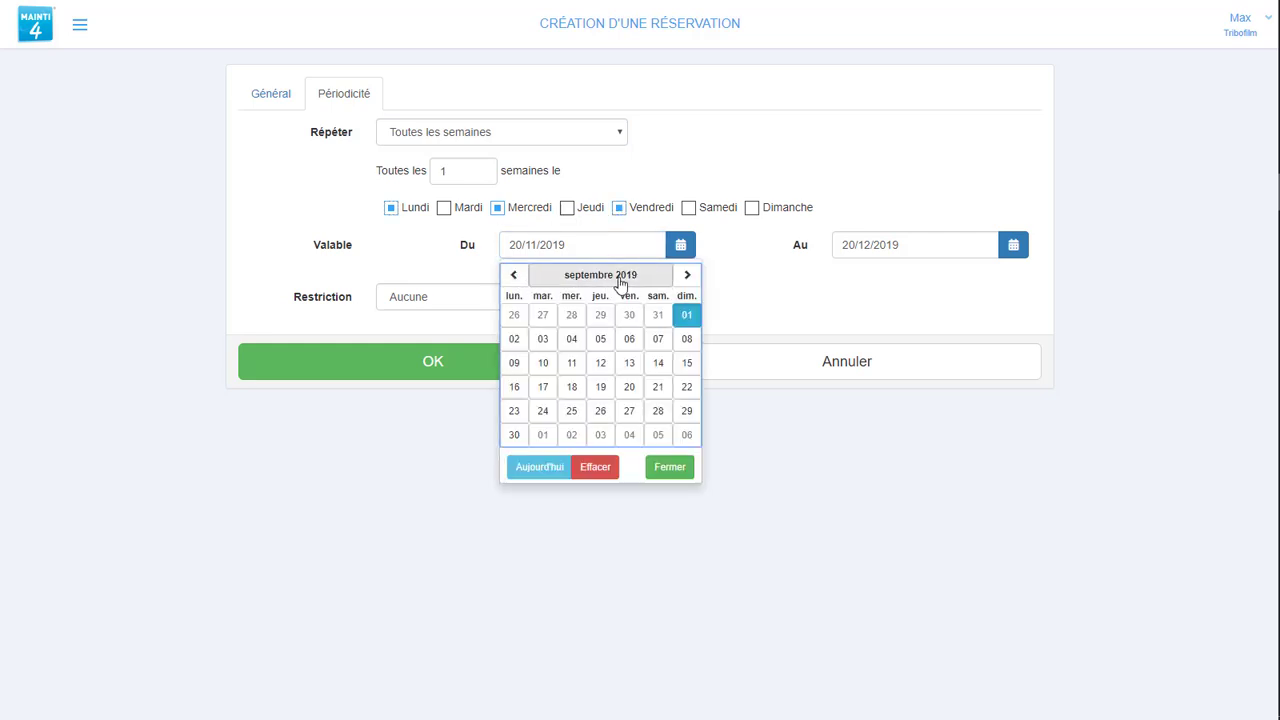
pyautogui.click(687, 316)
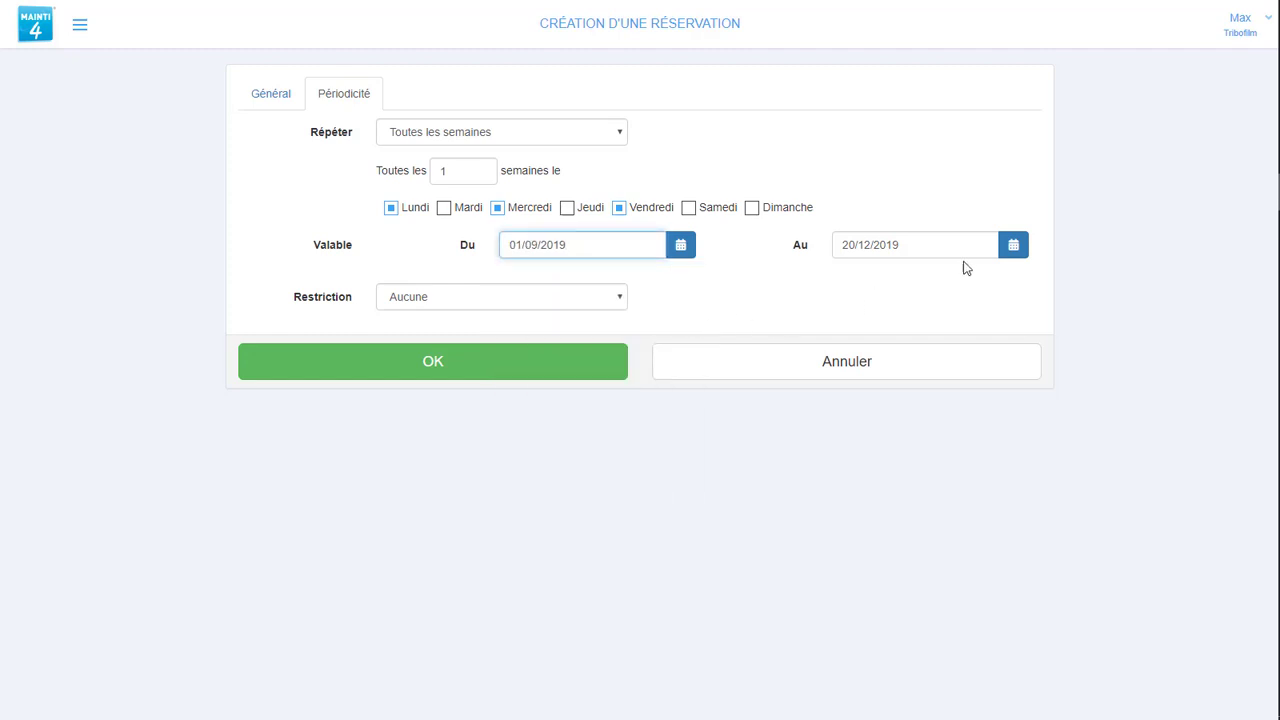
pyautogui.click(1013, 247)
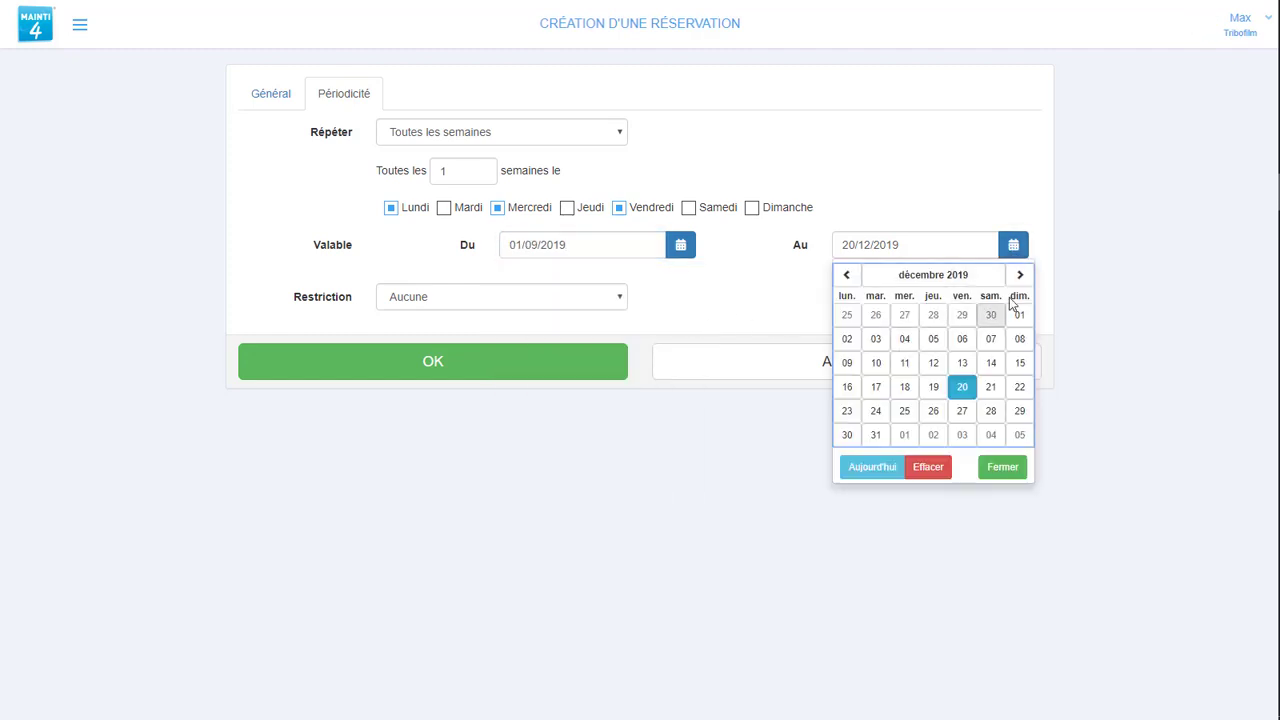
pyautogui.click(875, 435)
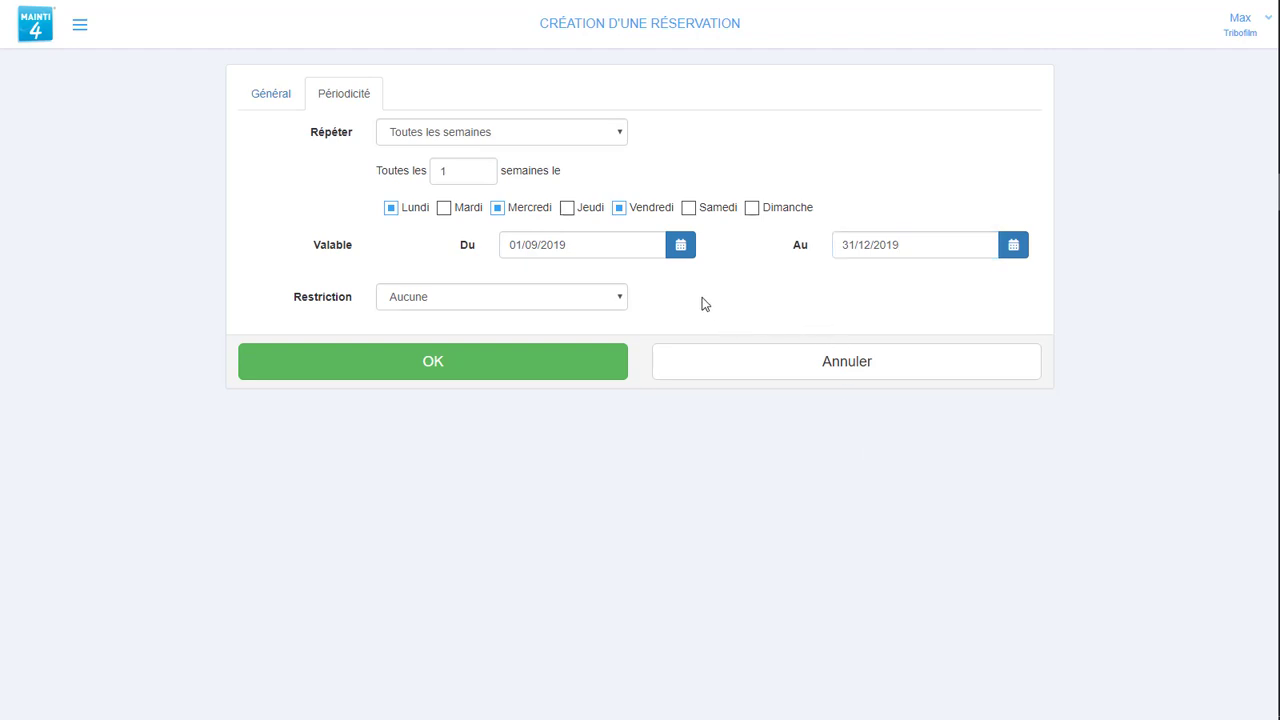
# - Try the restriction "Hors périodes..." by adding an excluded period, and delete that period
pyautogui.click(508, 305)
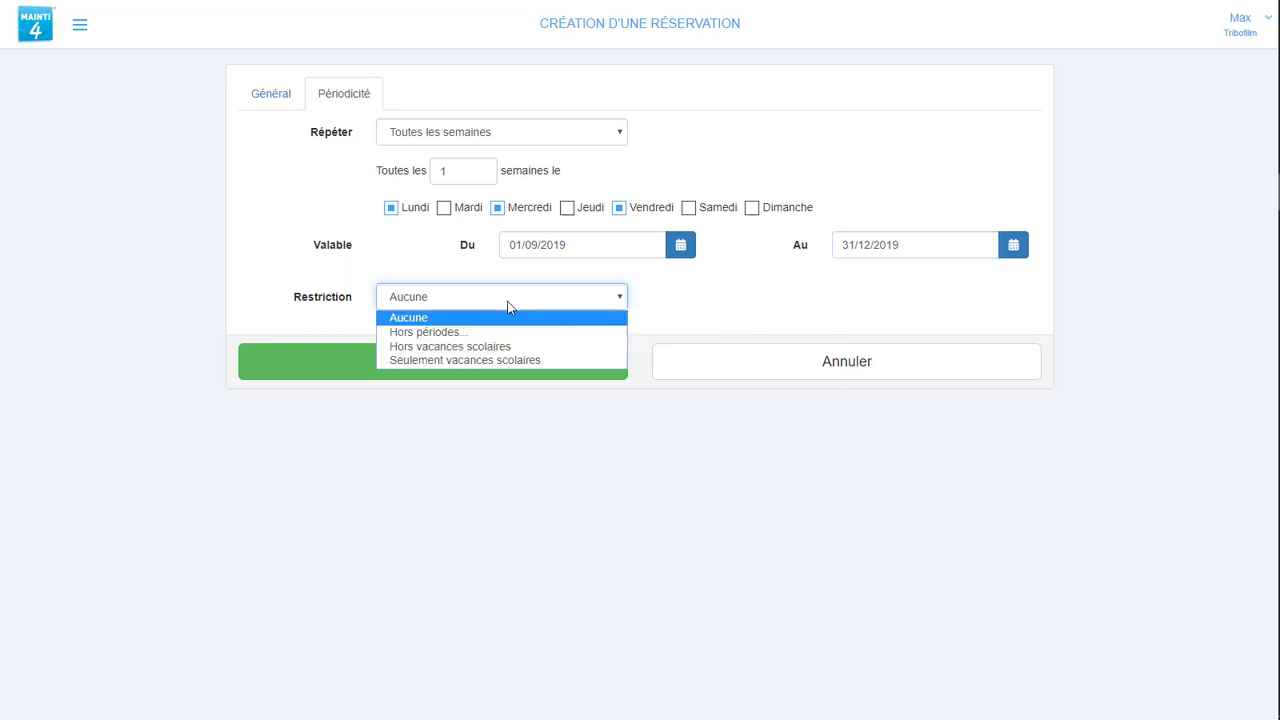
pyautogui.click(466, 334)
pyautogui.click(409, 343)
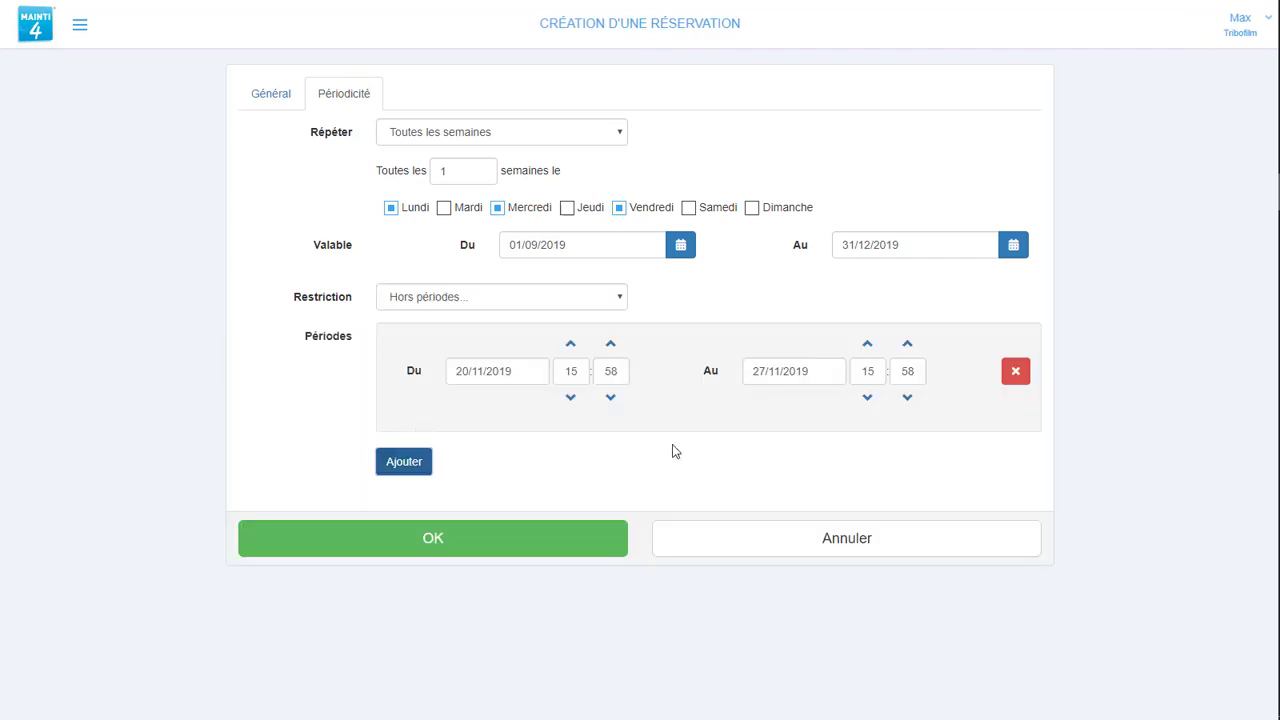
pyautogui.click(1015, 371)
# - Restrict the periodic reservation to "Hors vacances scolaires" and save it, accepting the overlap with an existing reservation
pyautogui.click(607, 304)
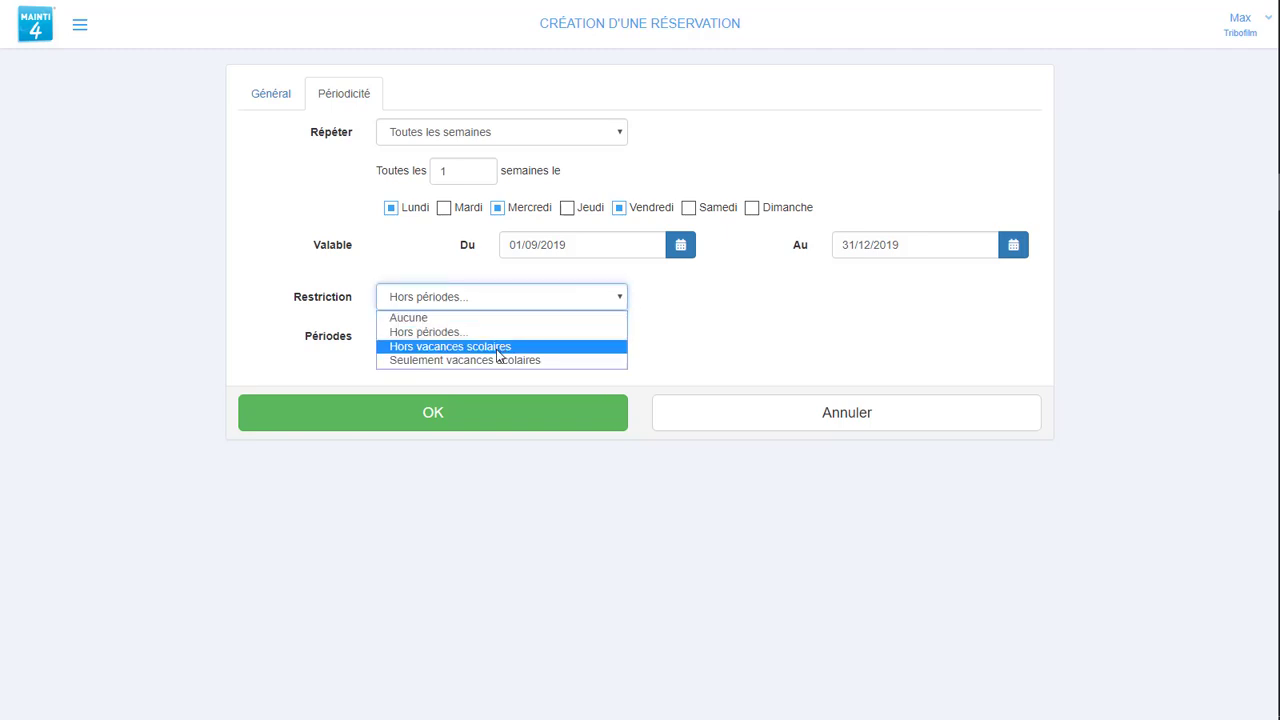
pyautogui.click(498, 347)
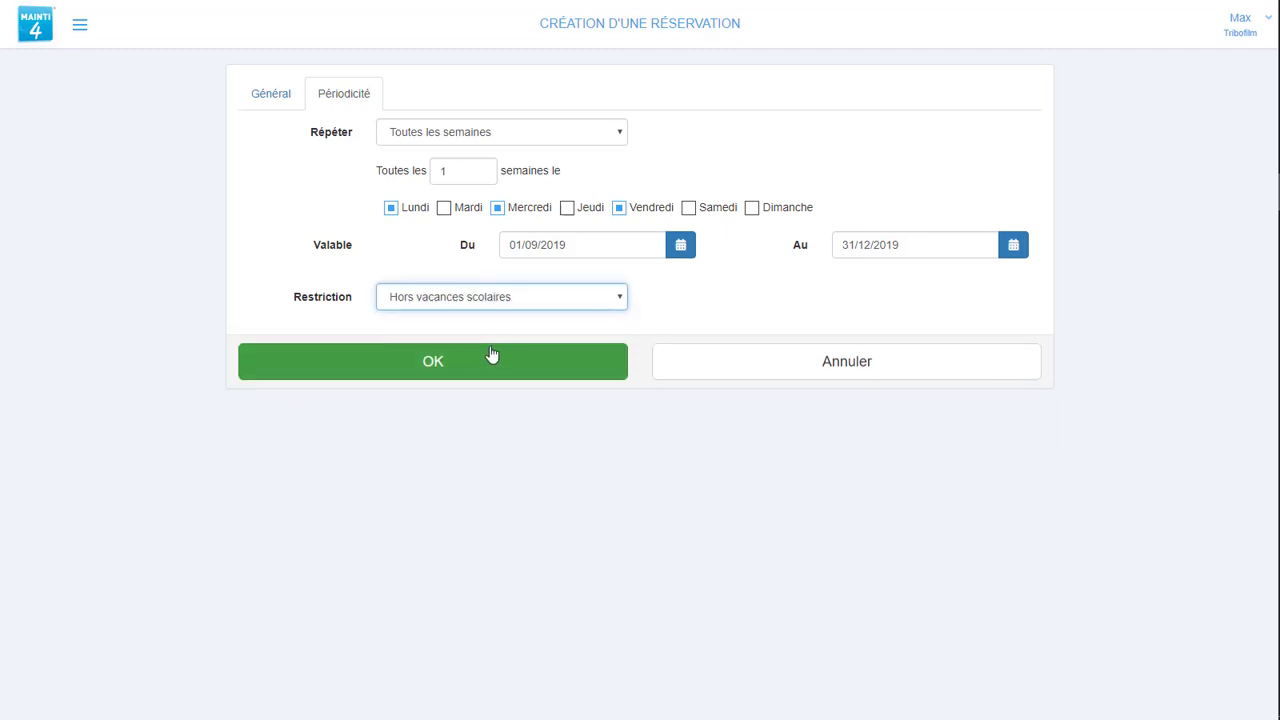
pyautogui.click(484, 363)
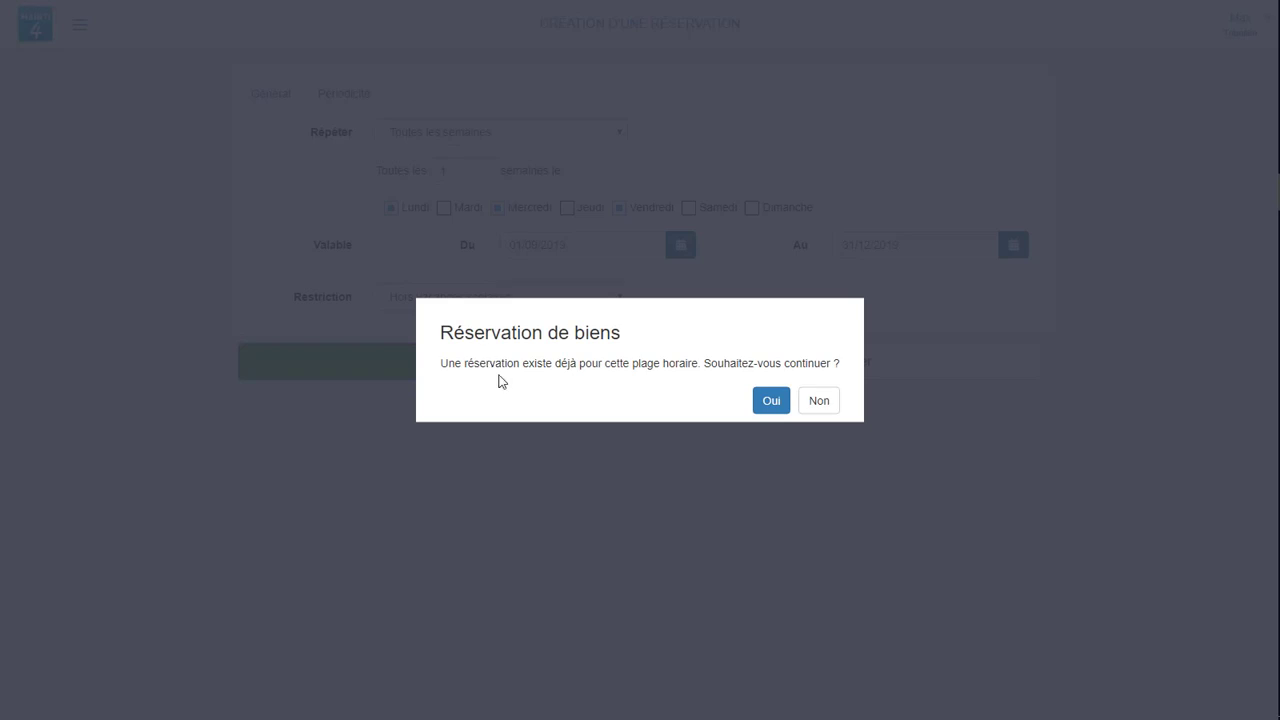
pyautogui.click(771, 401)
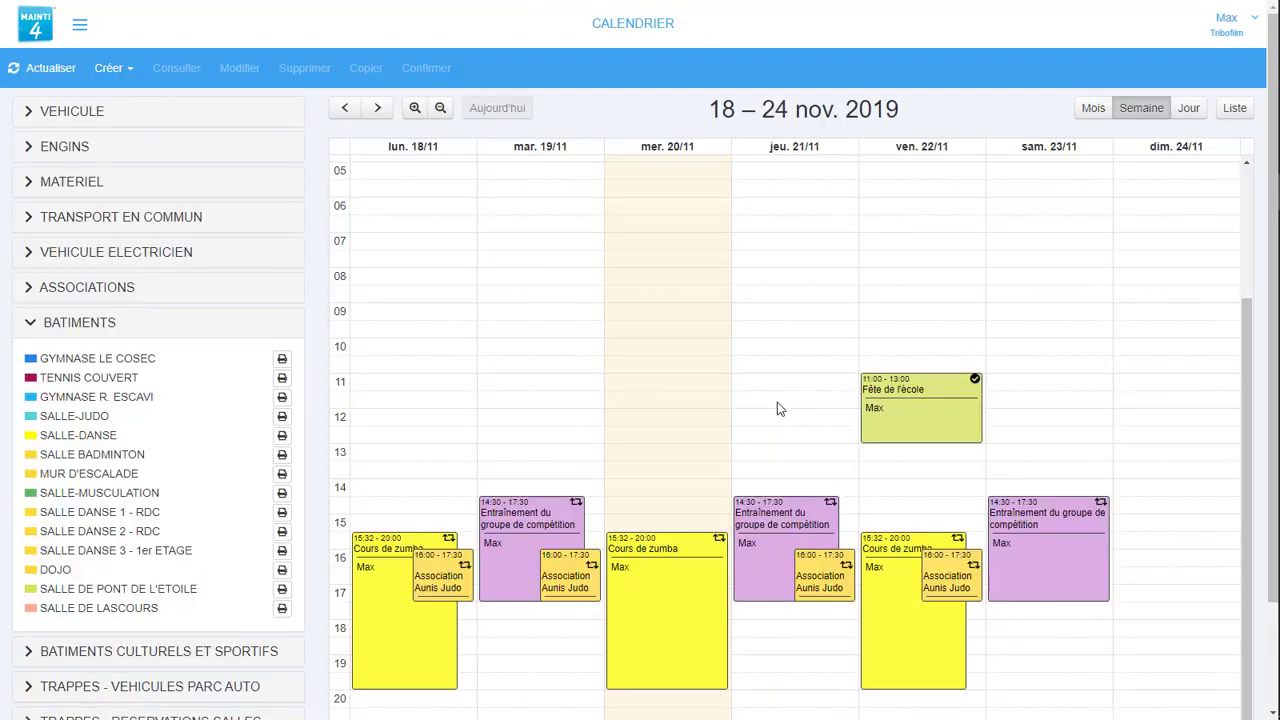
# - Check the Monday, Wednesday and Friday zumba classes in the week of 18–24 November 2019
pyautogui.scroll(-1, 773, 410)
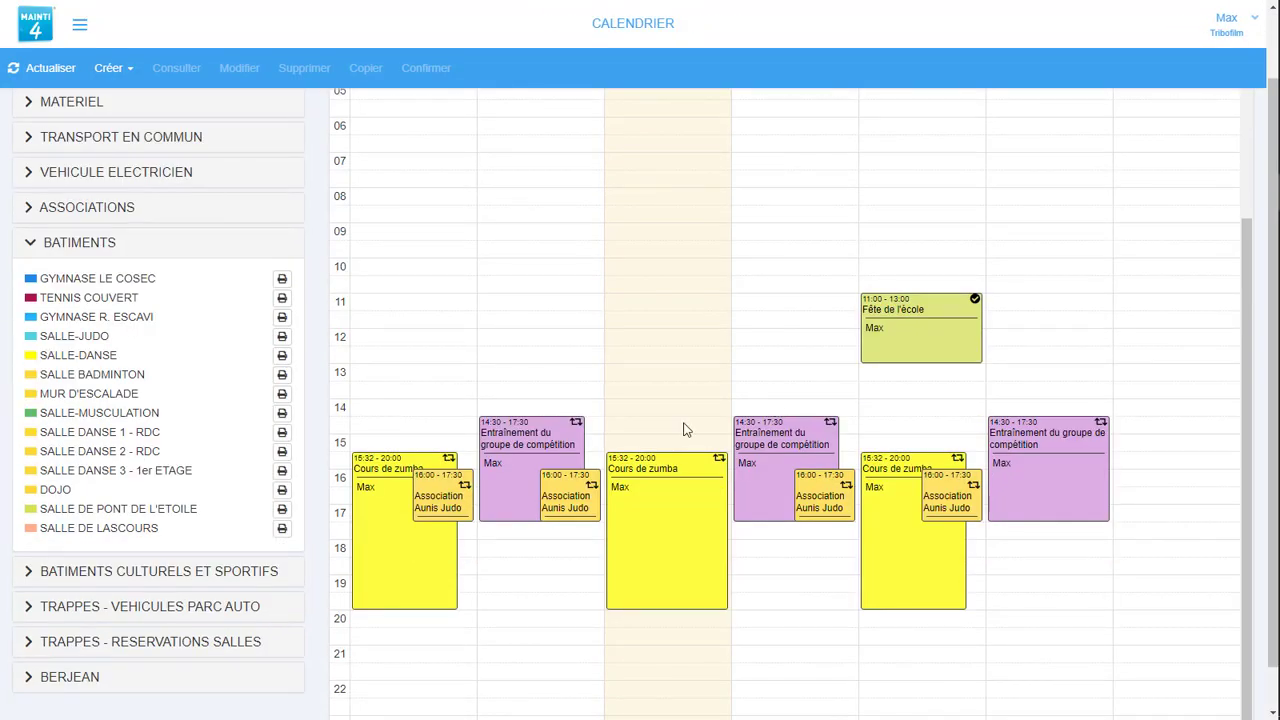
pyautogui.click(382, 524)
pyautogui.click(642, 529)
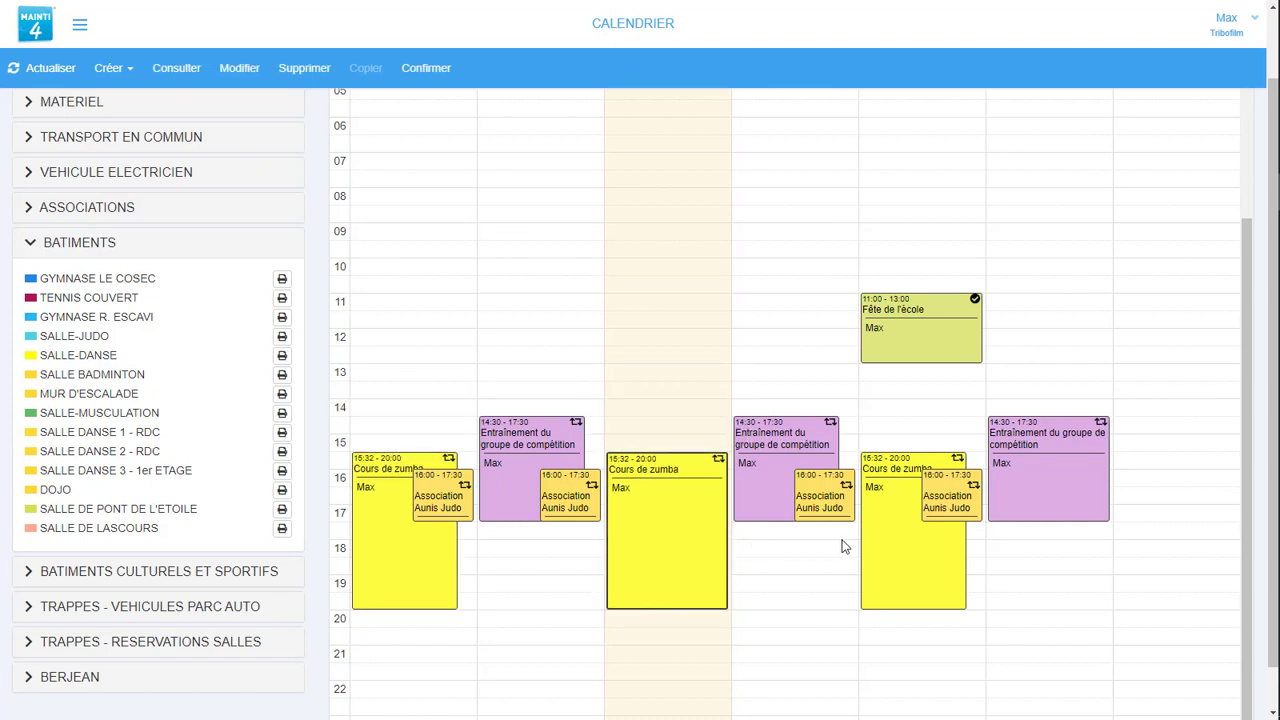
pyautogui.click(883, 549)
pyautogui.scroll(1, 883, 549)
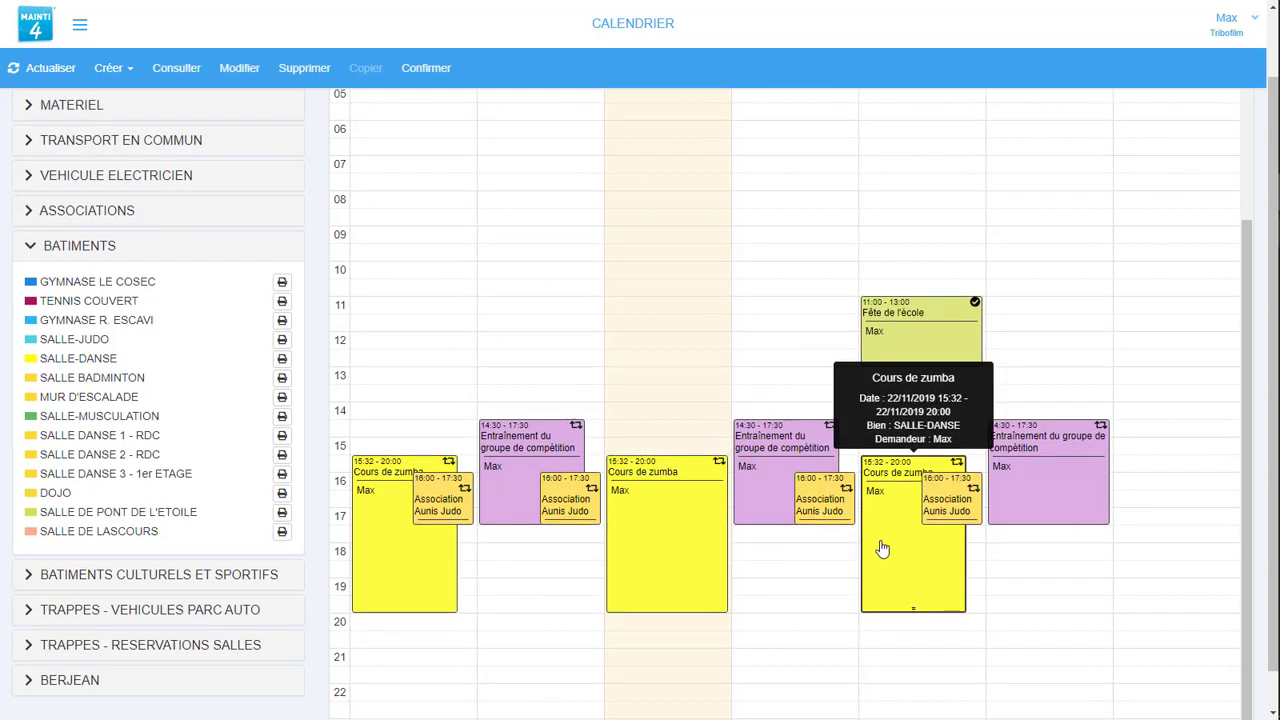
pyautogui.moveTo(1275, 378); pyautogui.dragTo(1275, 318)
# - Review the zumba classes by month for November, October and September 2019, and return to the current week's view
pyautogui.click(1092, 108)
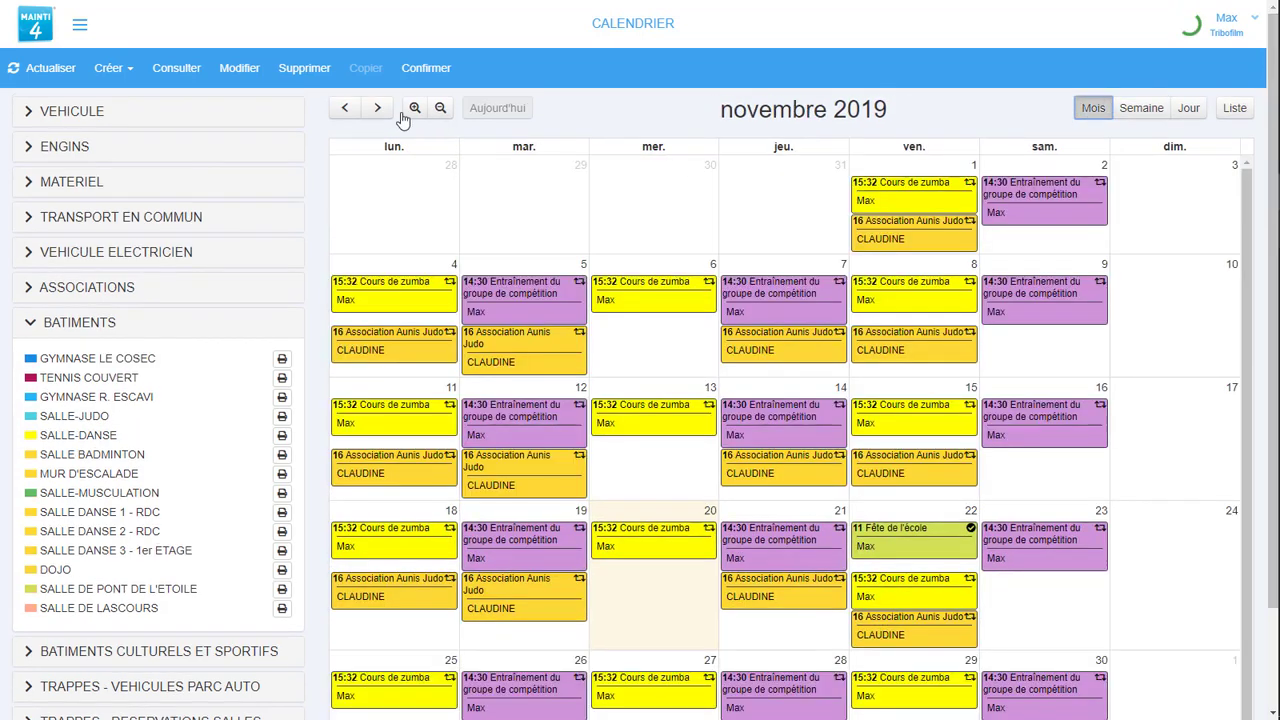
pyautogui.click(344, 109)
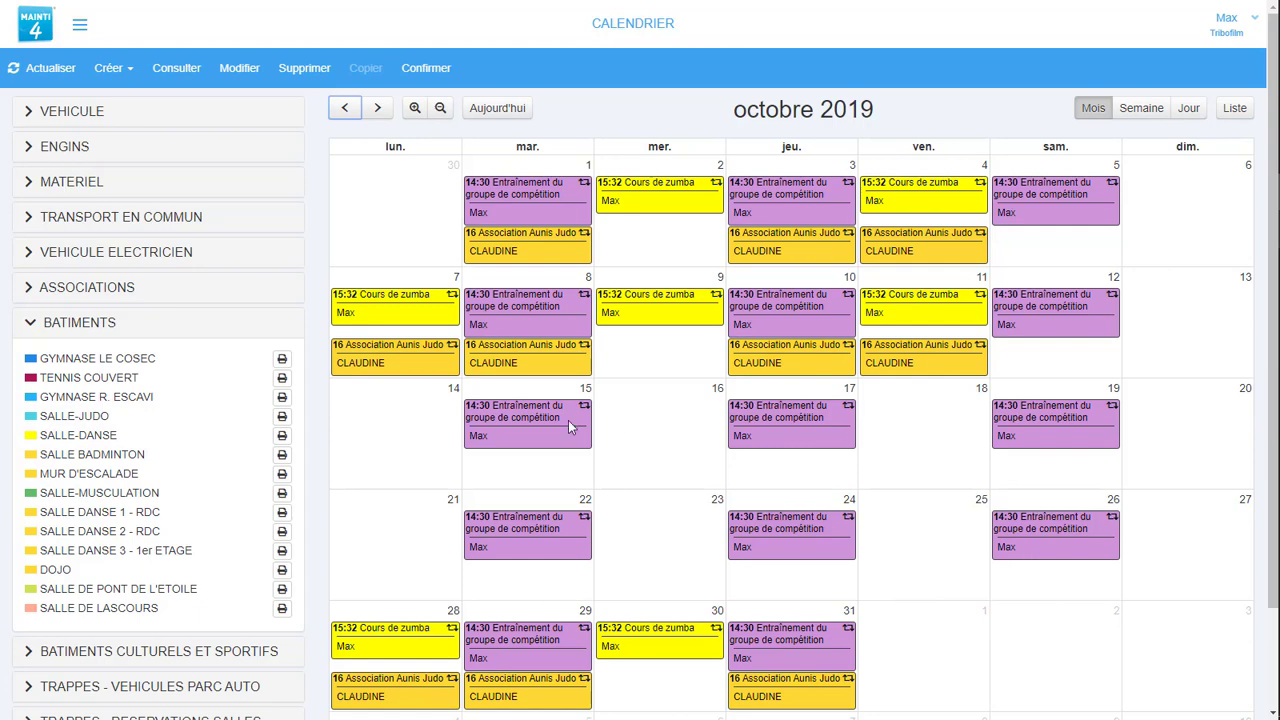
pyautogui.click(345, 110)
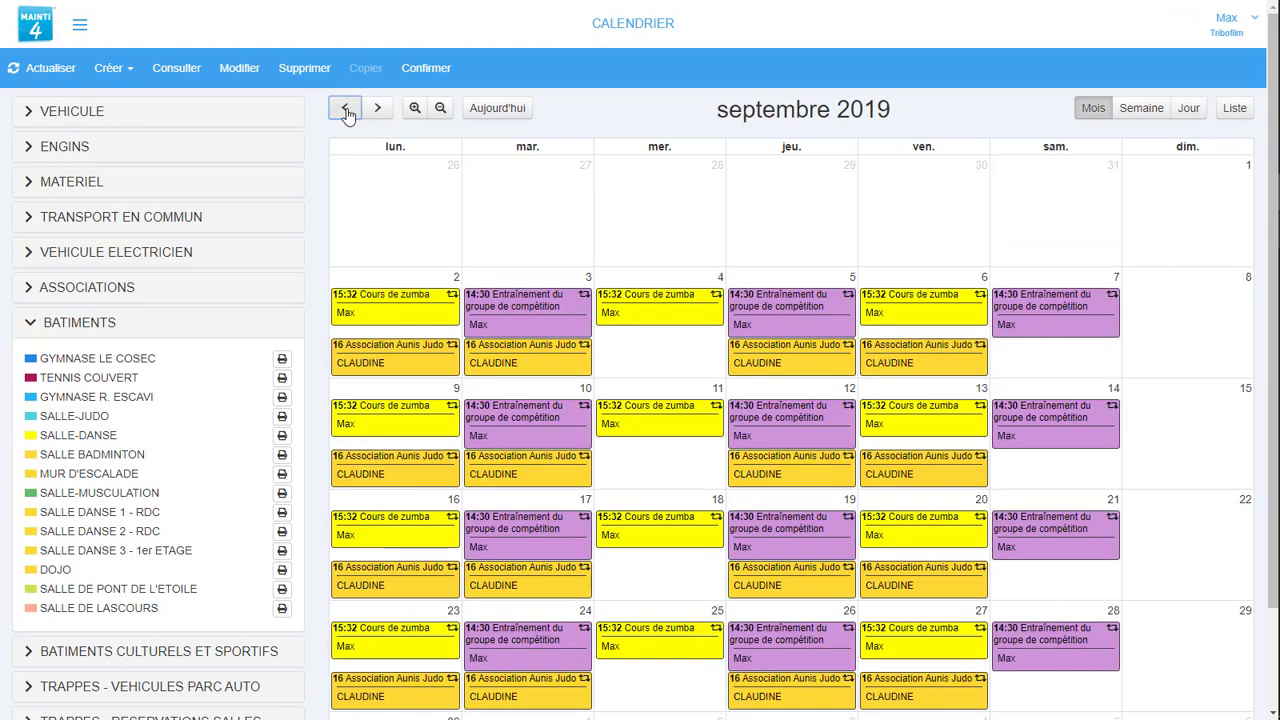
pyautogui.click(500, 110)
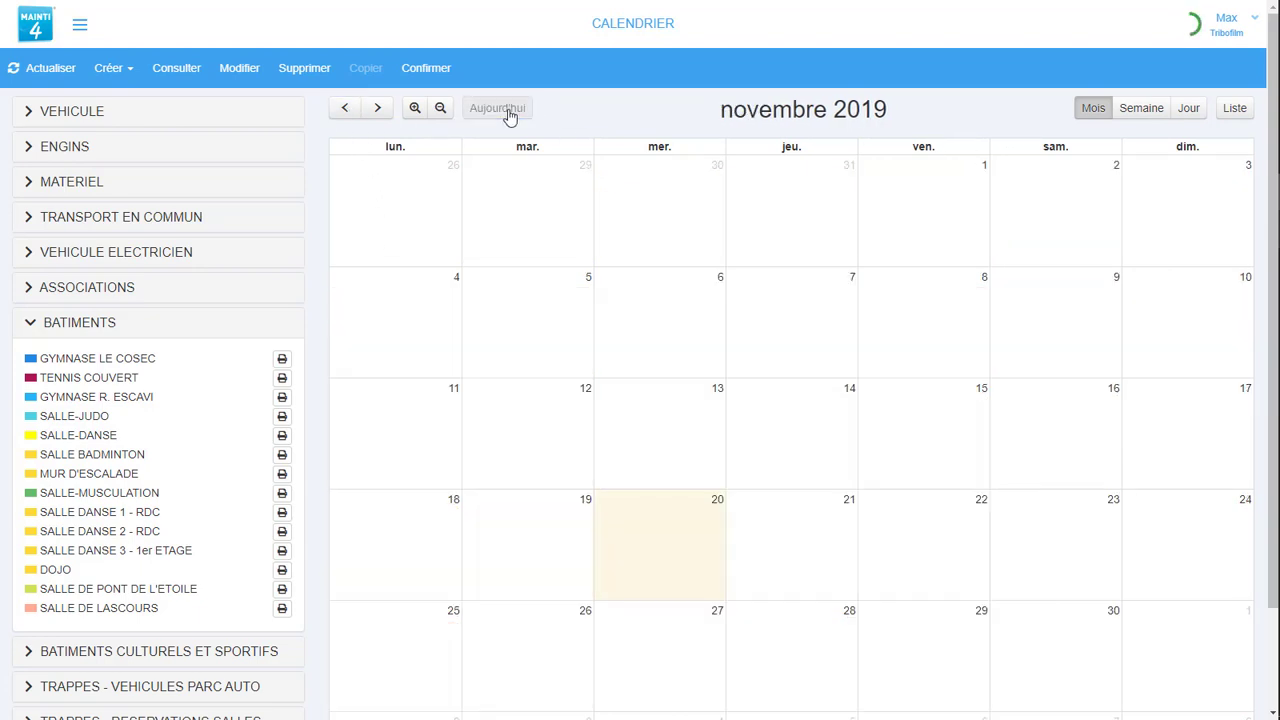
pyautogui.click(1142, 110)
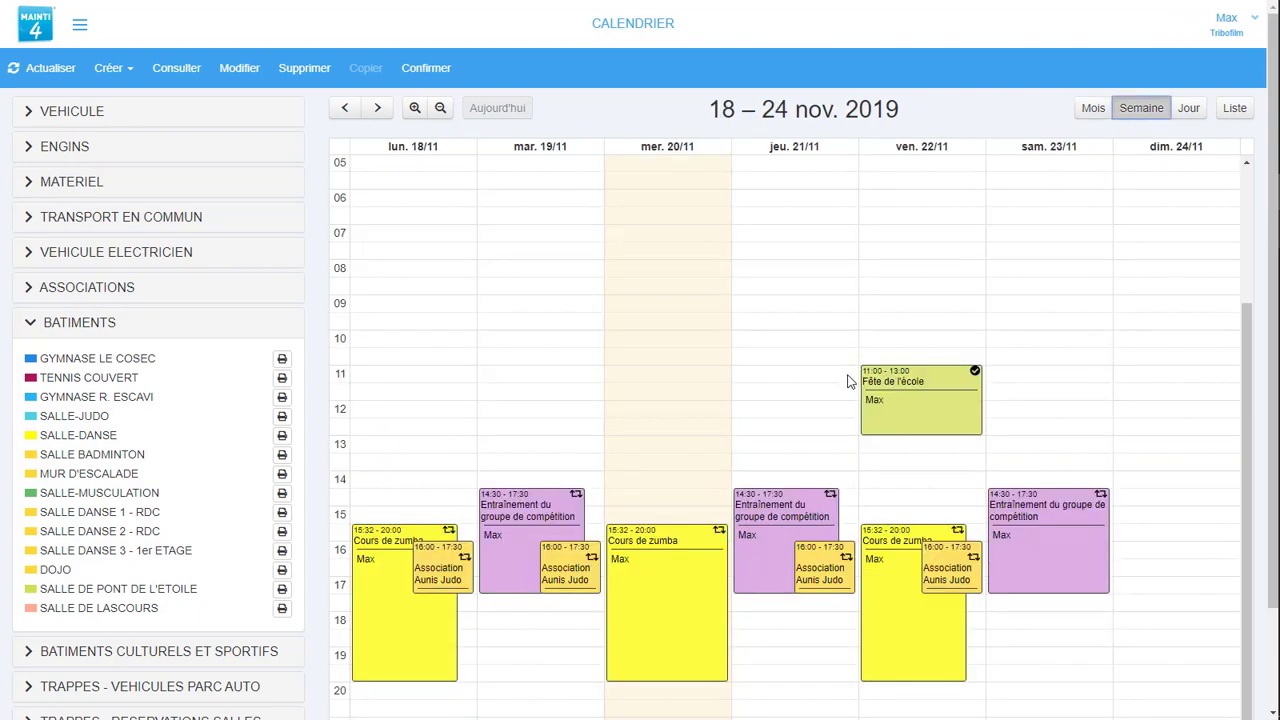
pyautogui.click(887, 603)
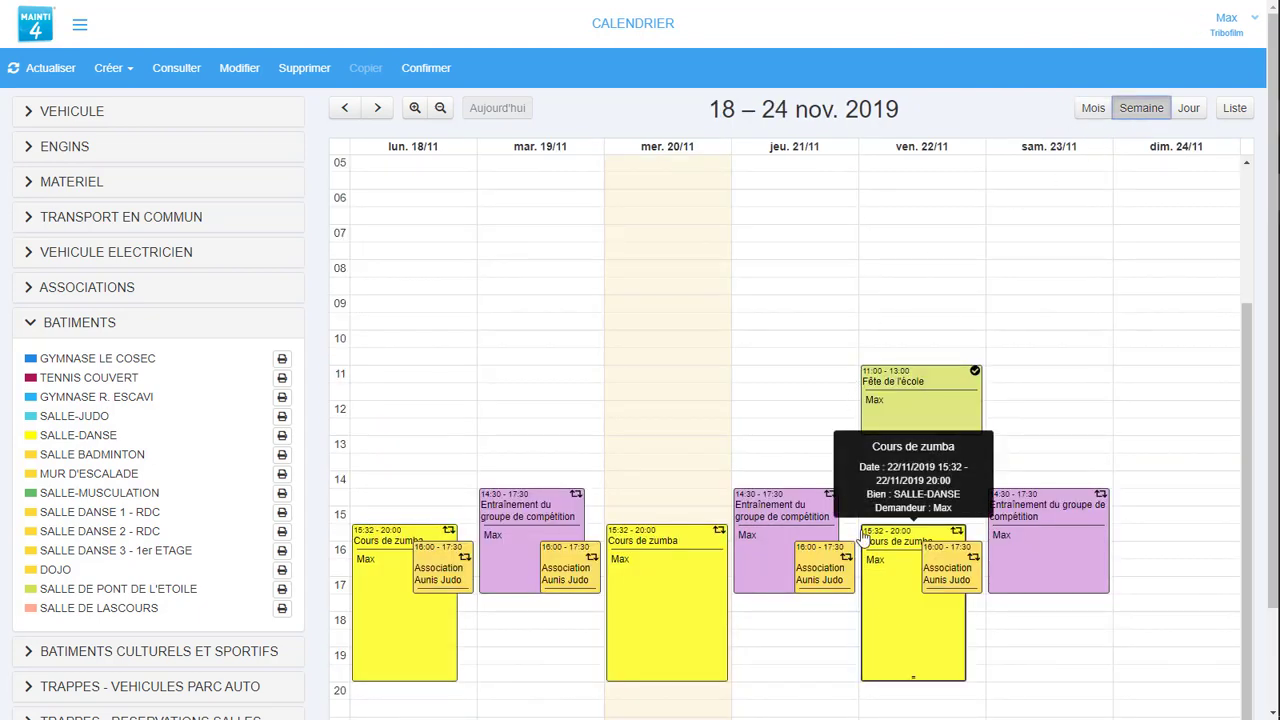
pyautogui.click(238, 70)
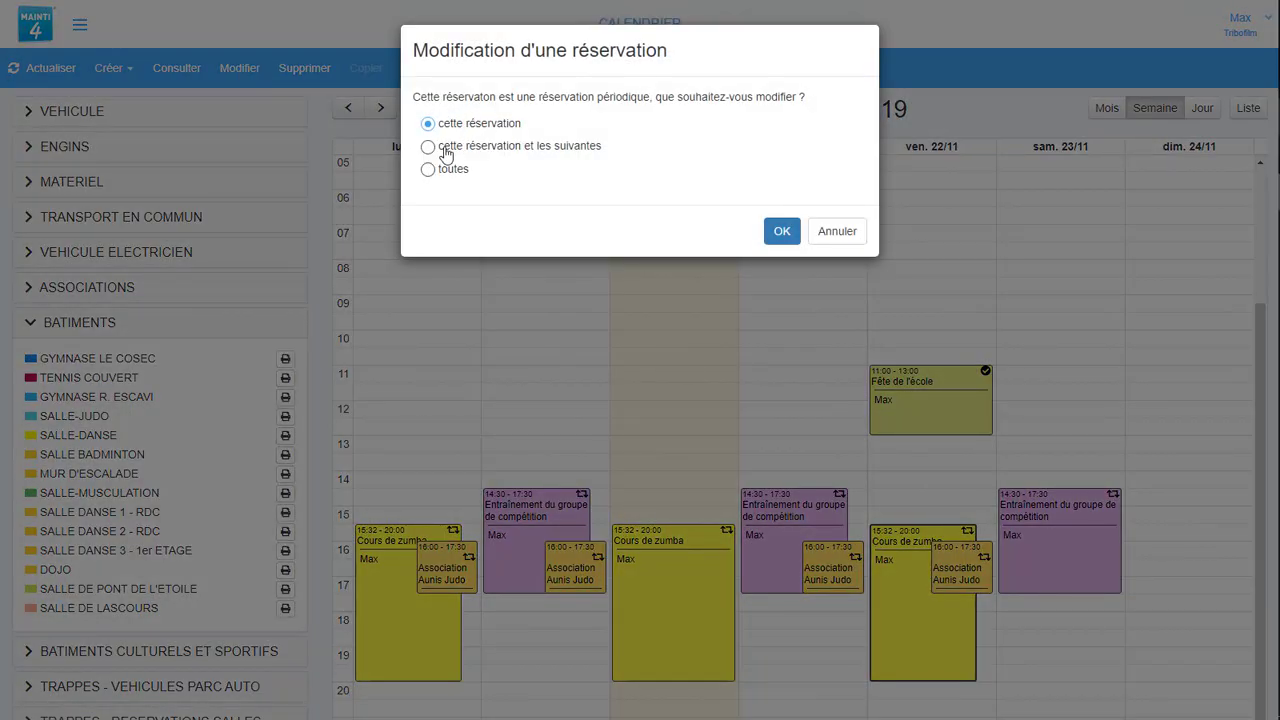
pyautogui.click(821, 238)
# - Open only the single "Cours de zumba" occurrence on Wednesday 11 December 2019 for modification
pyautogui.click(377, 108)
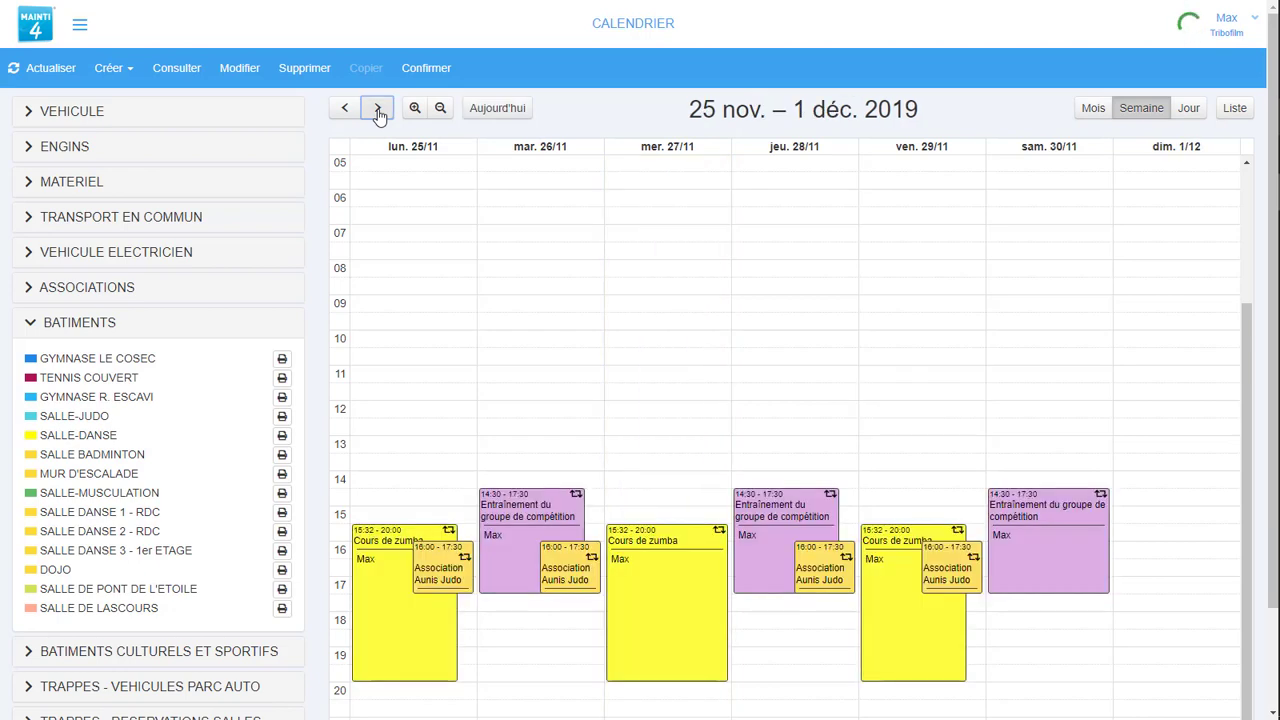
pyautogui.click(377, 108)
pyautogui.click(377, 108)
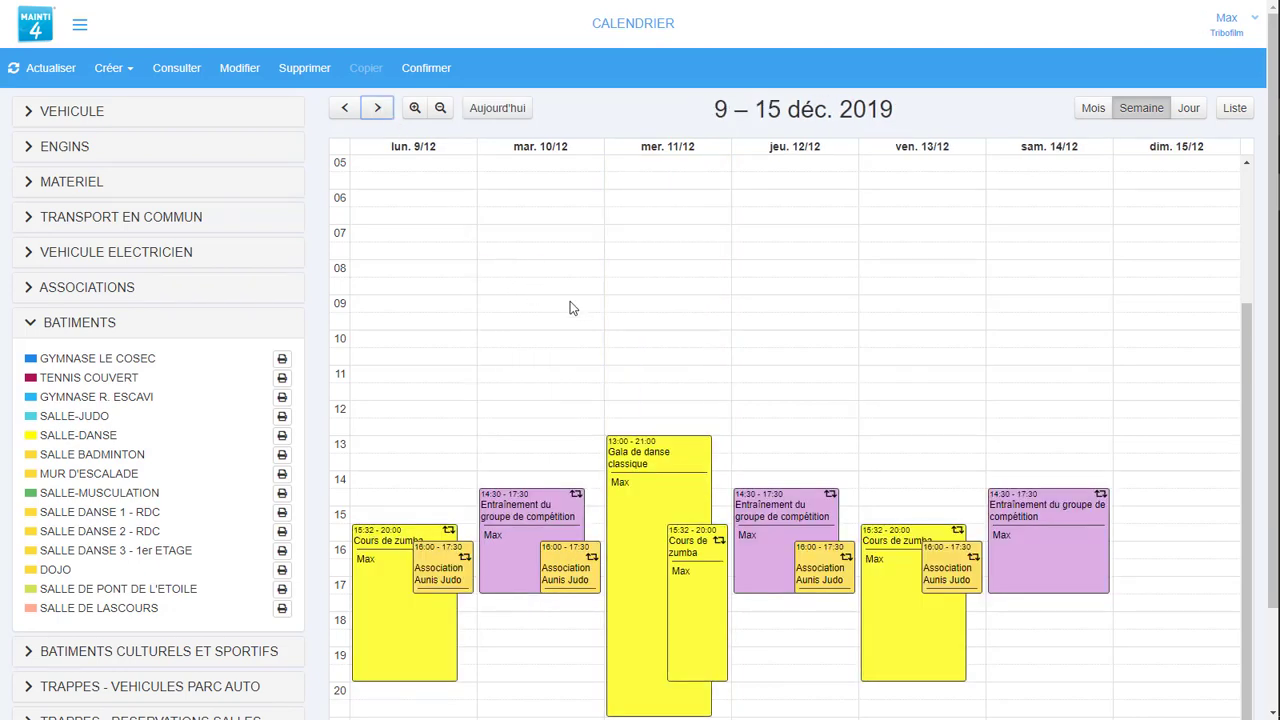
pyautogui.moveTo(651, 500)
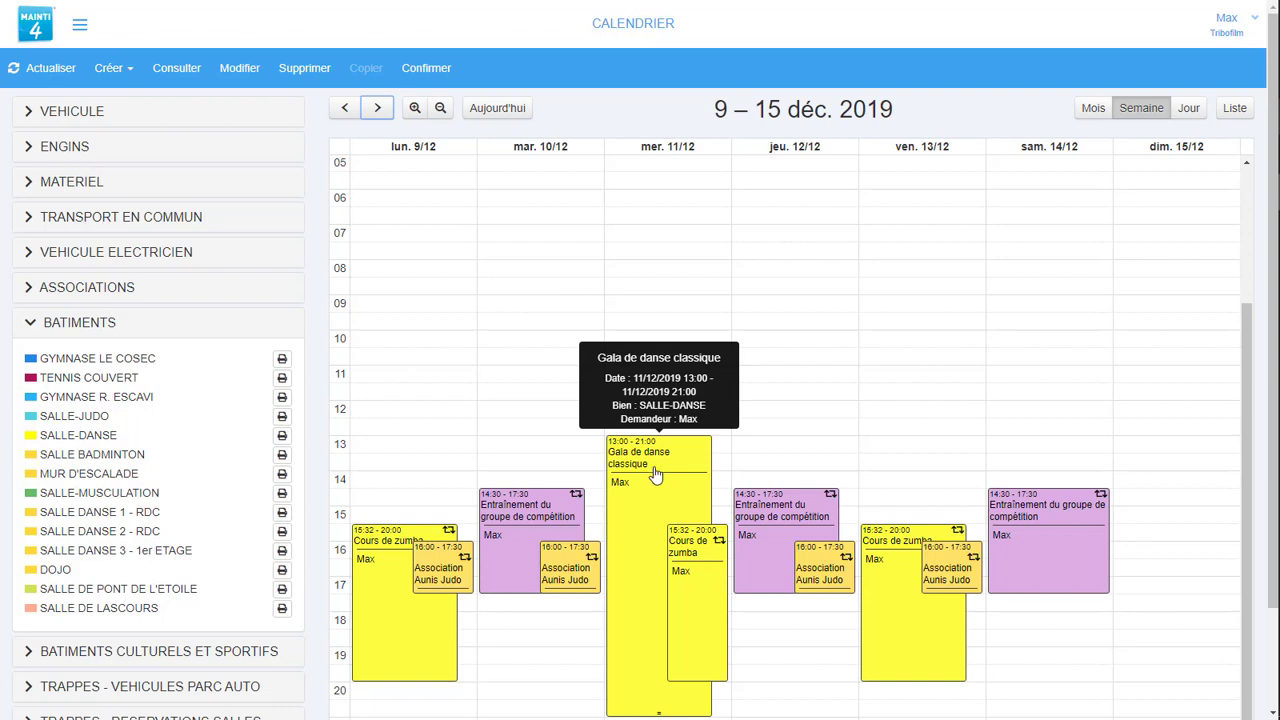
pyautogui.click(681, 568)
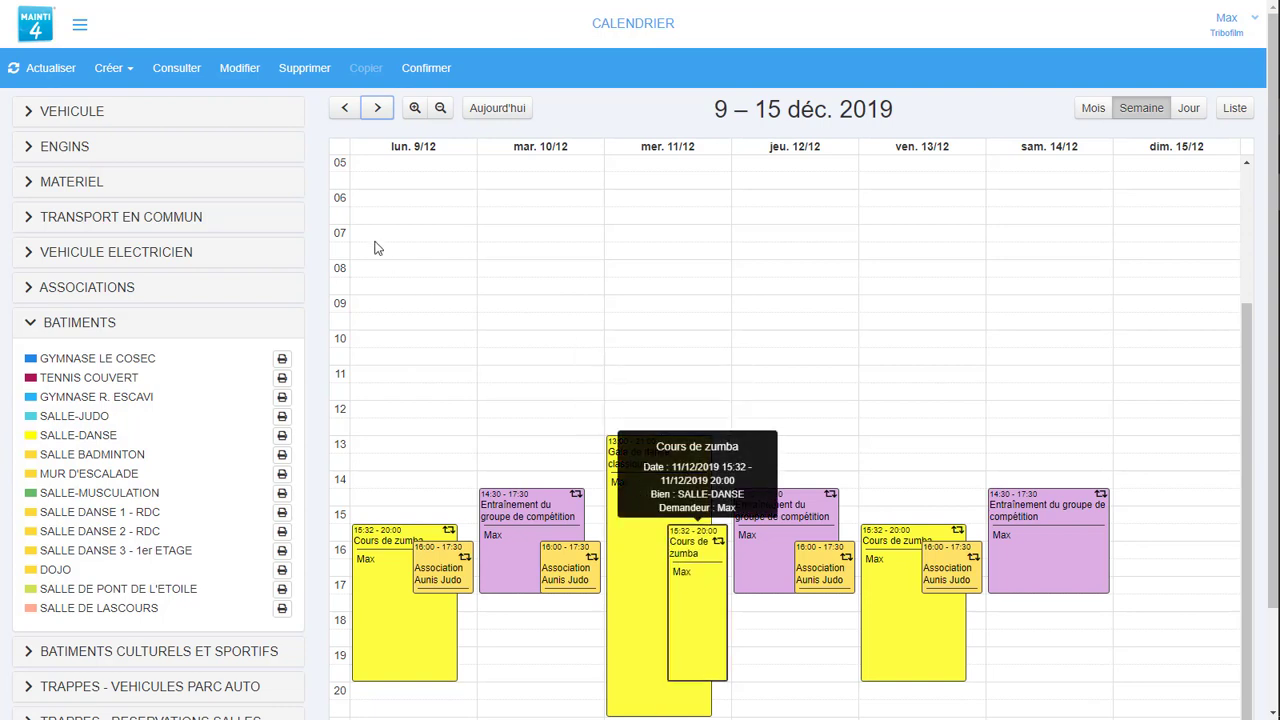
pyautogui.click(243, 74)
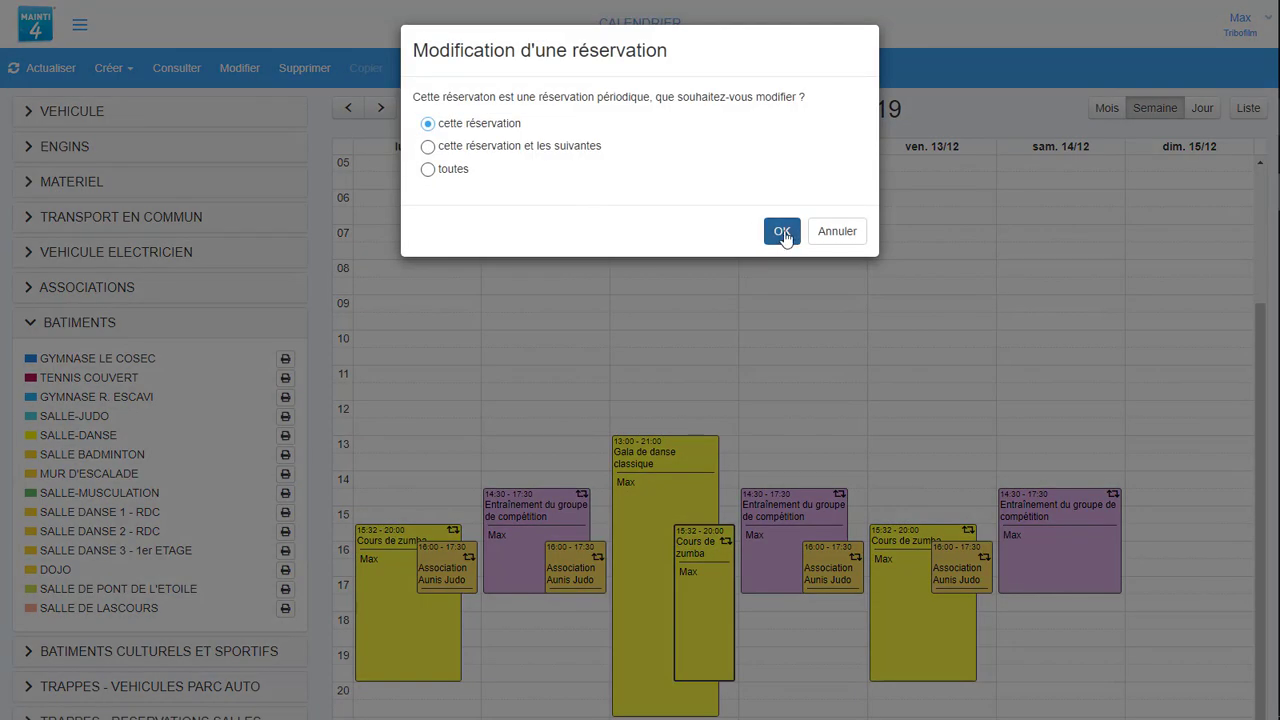
pyautogui.click(782, 232)
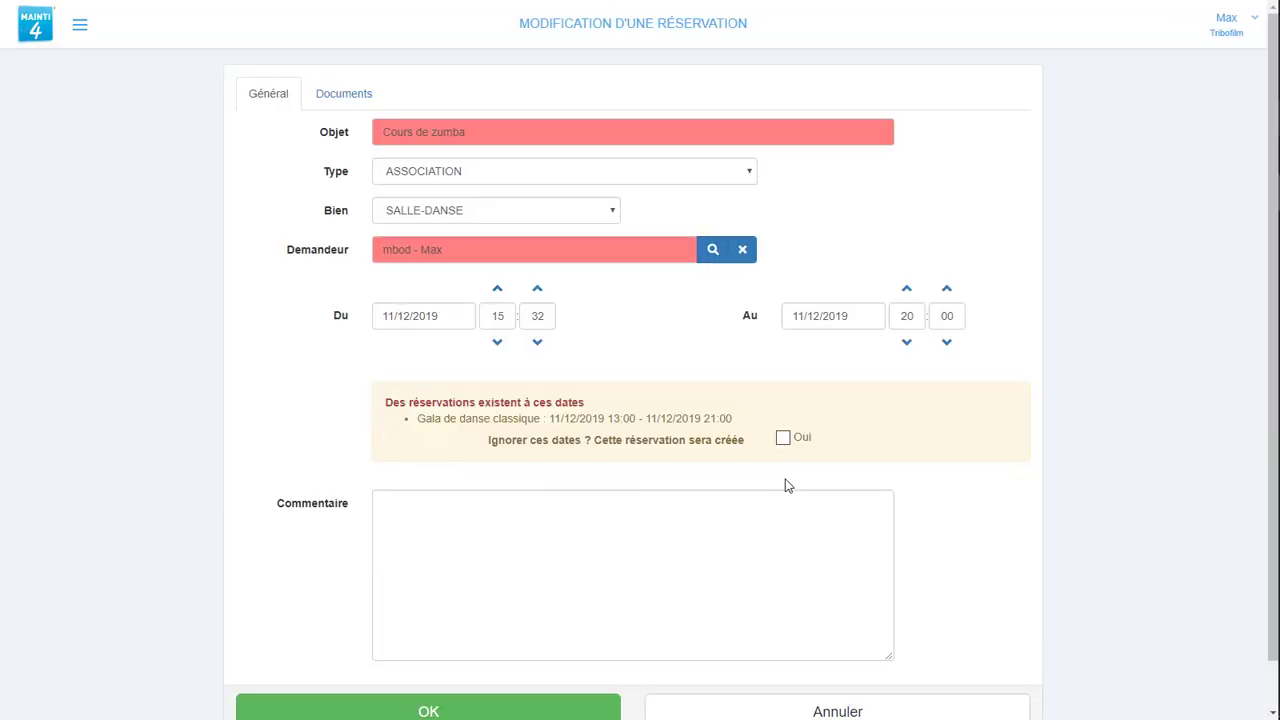
# - Move this zumba class to 12/12/2019 for both its start and end dates and save the modification
pyautogui.click(414, 314)
pyautogui.click(475, 432)
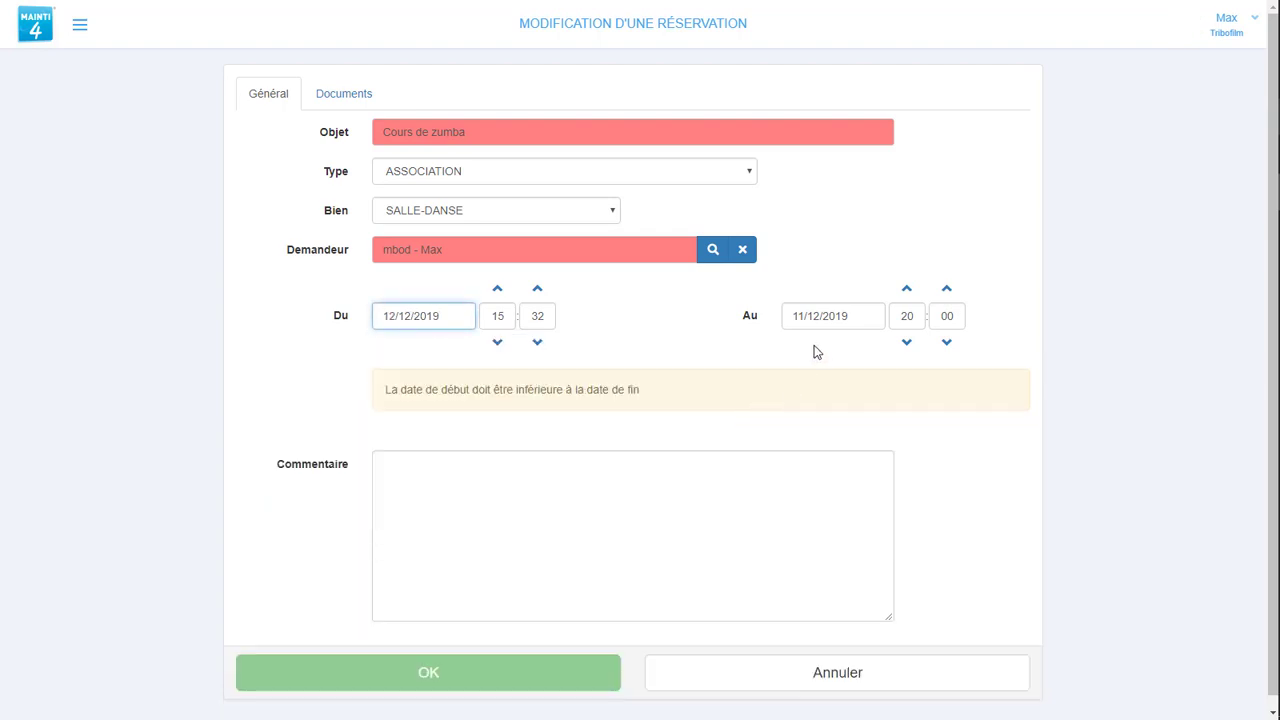
pyautogui.click(825, 320)
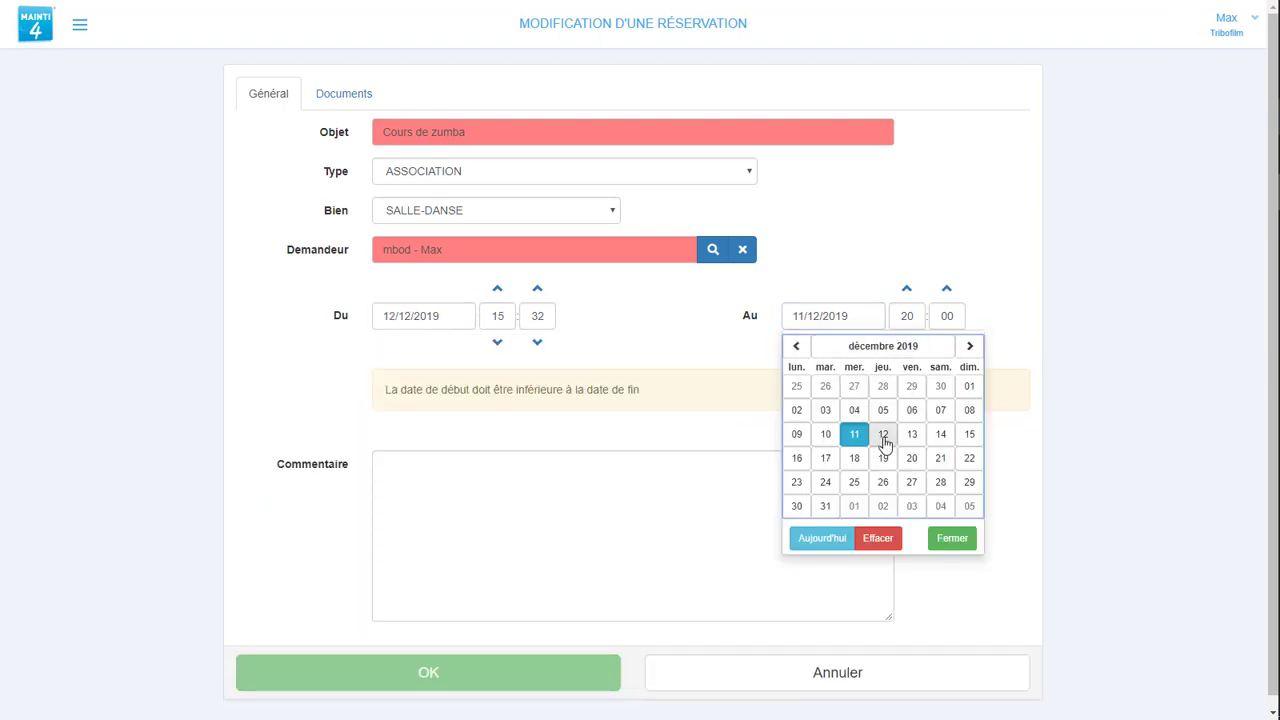
pyautogui.click(884, 440)
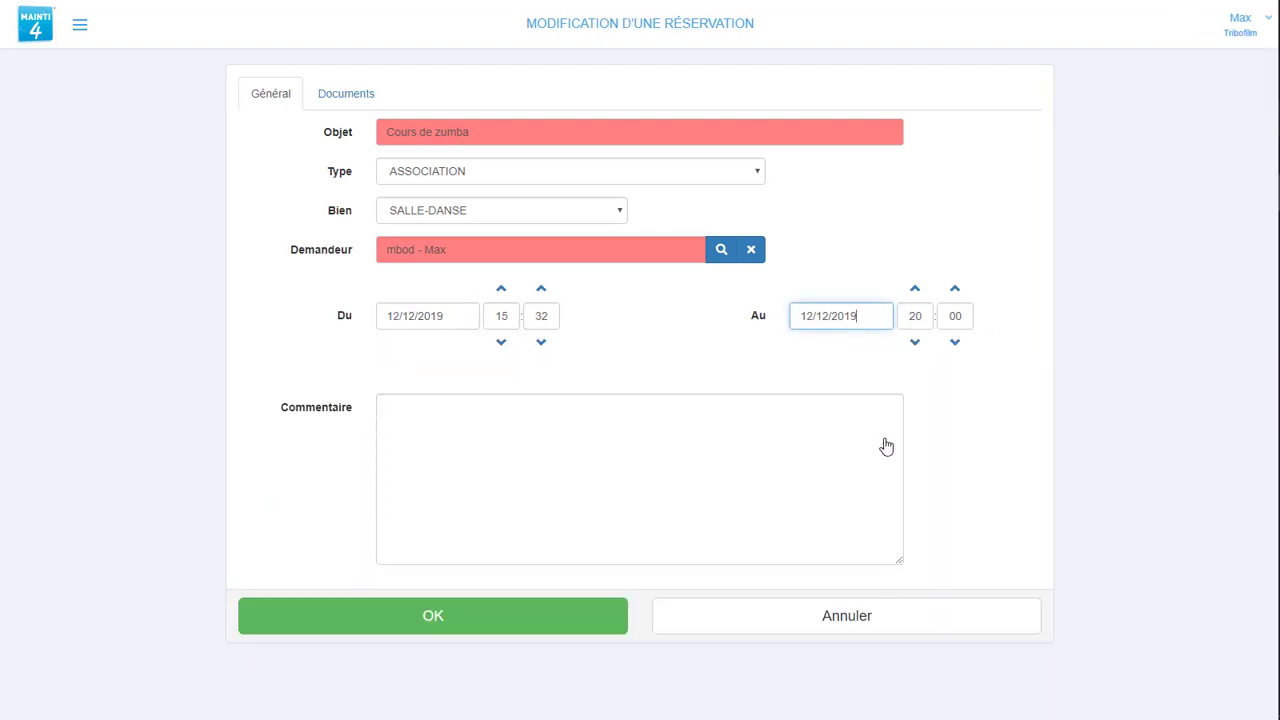
pyautogui.click(453, 621)
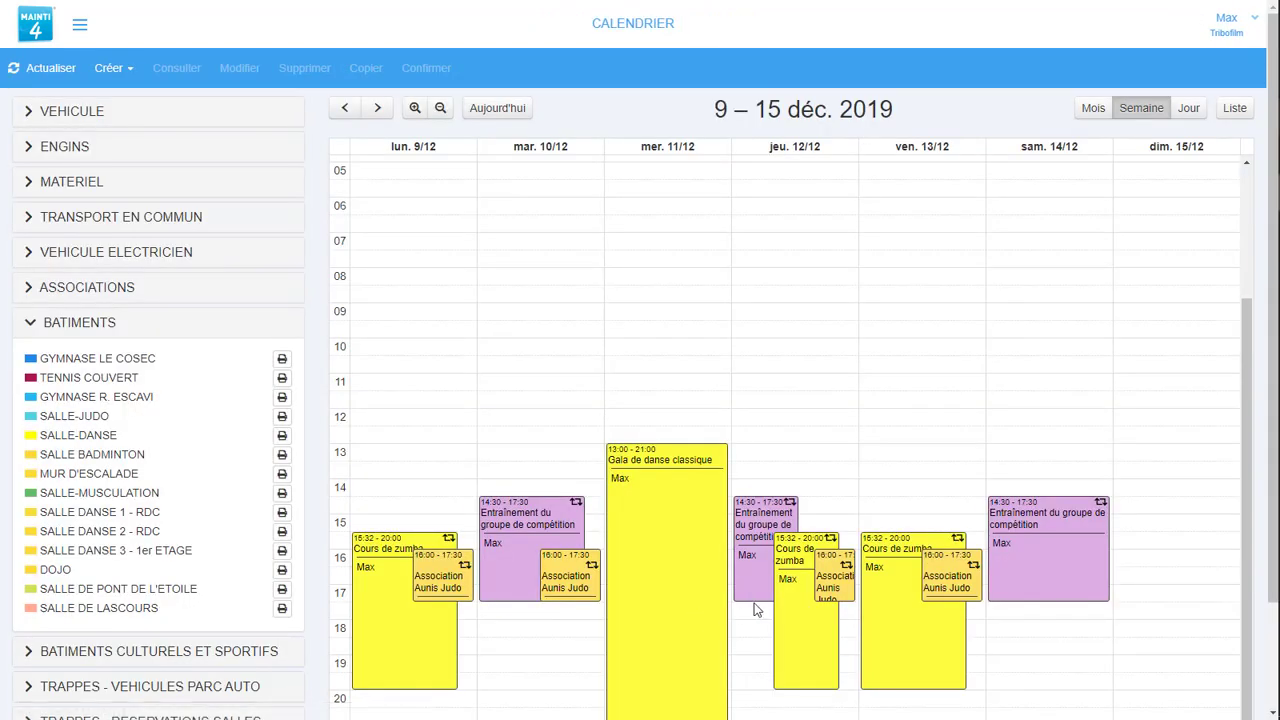
# - Change the asset type of the DACIA DUSTER in the asset tree to Bien and save it
pyautogui.click(36, 33)
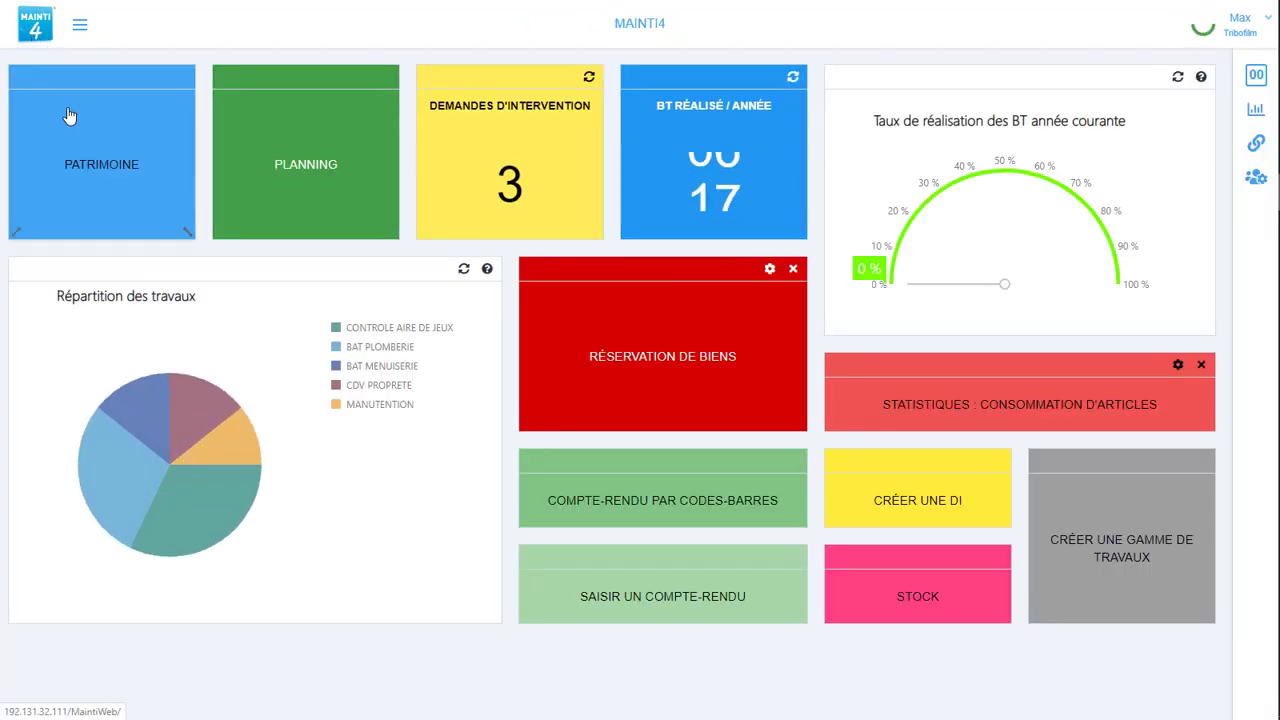
pyautogui.click(133, 202)
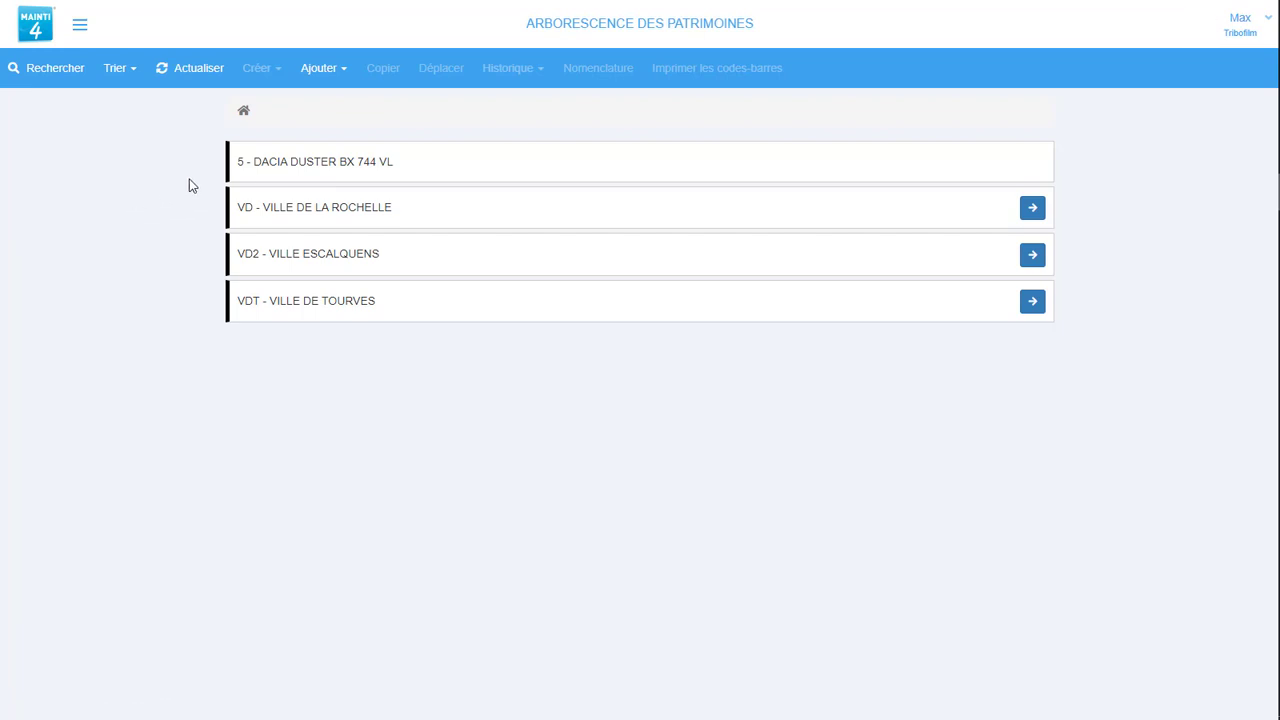
pyautogui.click(537, 167)
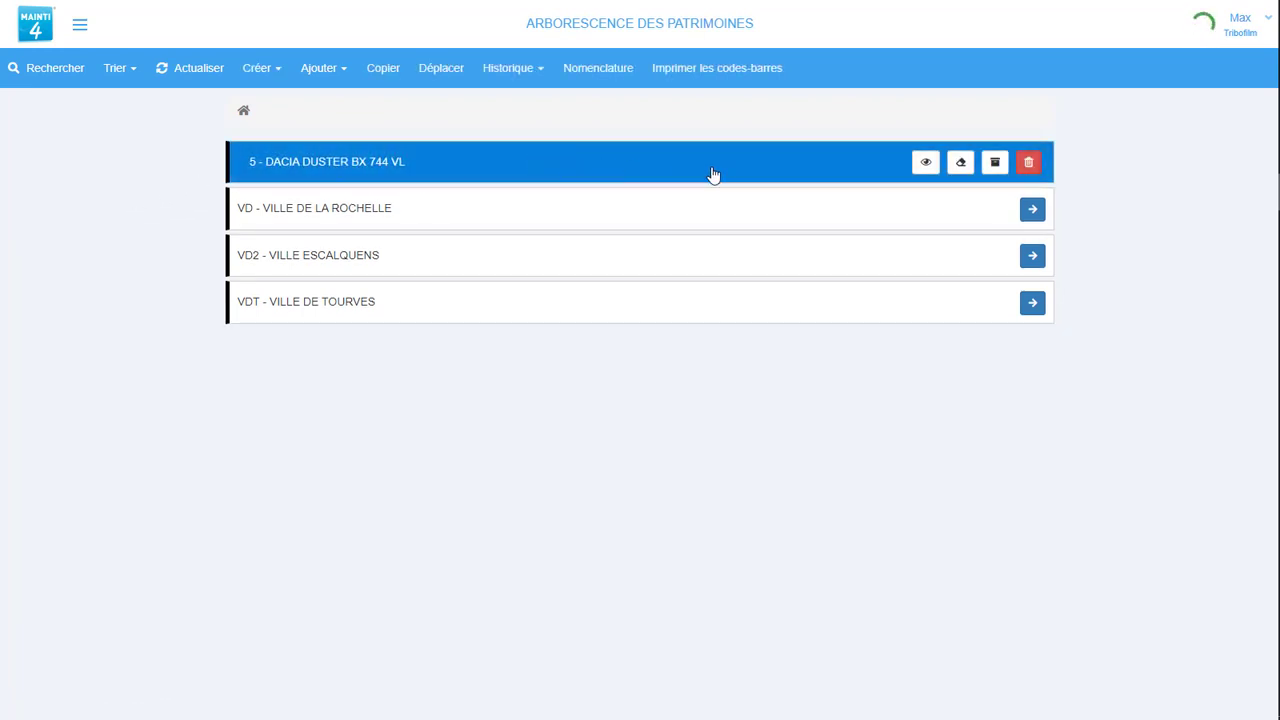
pyautogui.click(957, 166)
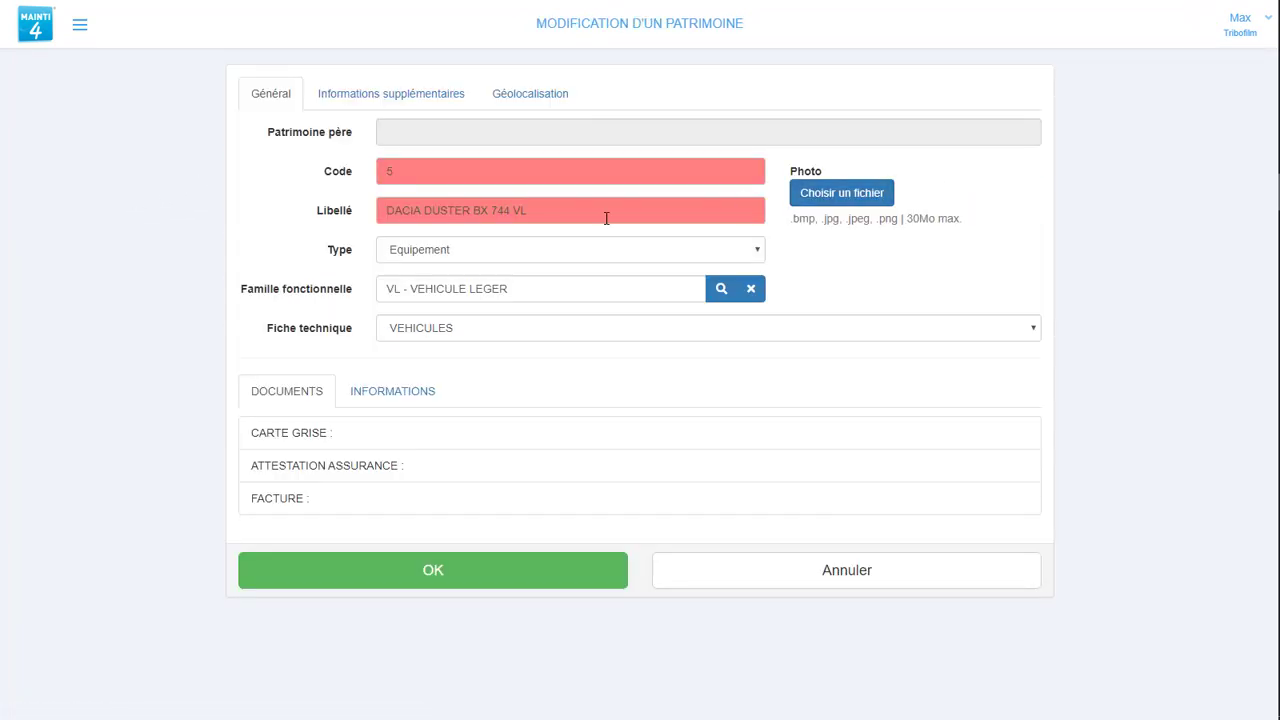
pyautogui.click(501, 256)
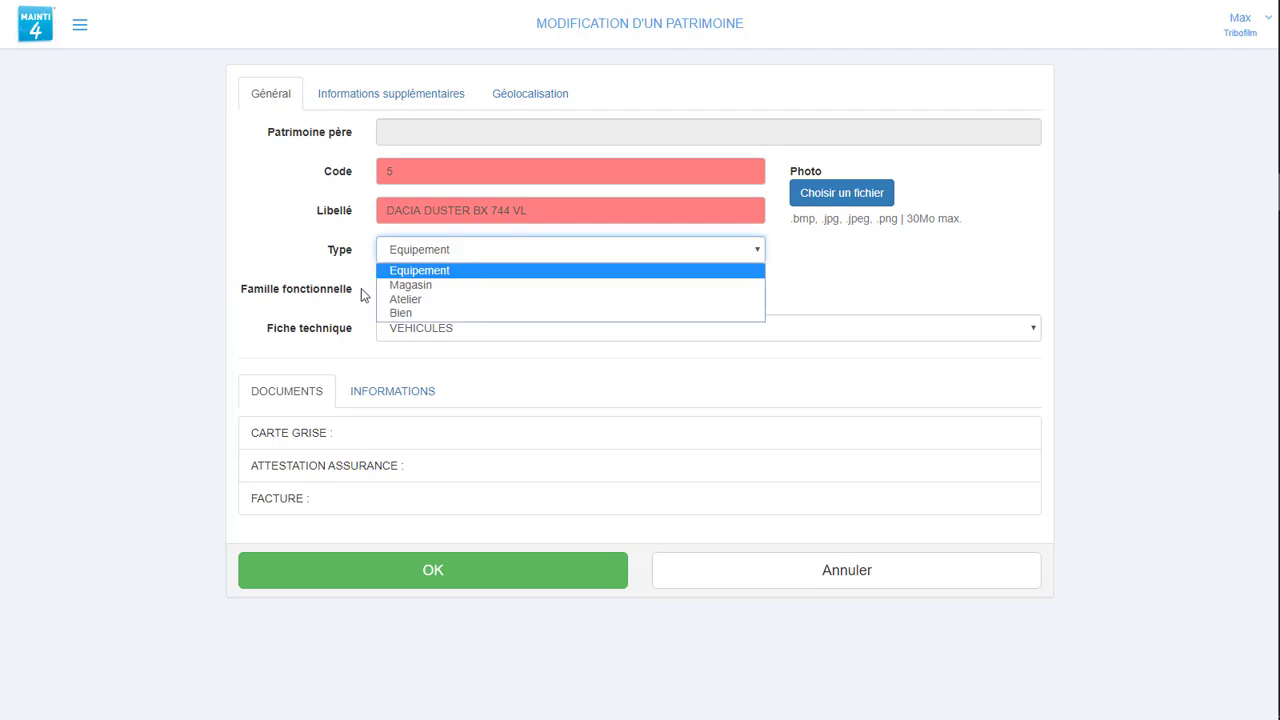
pyautogui.click(403, 314)
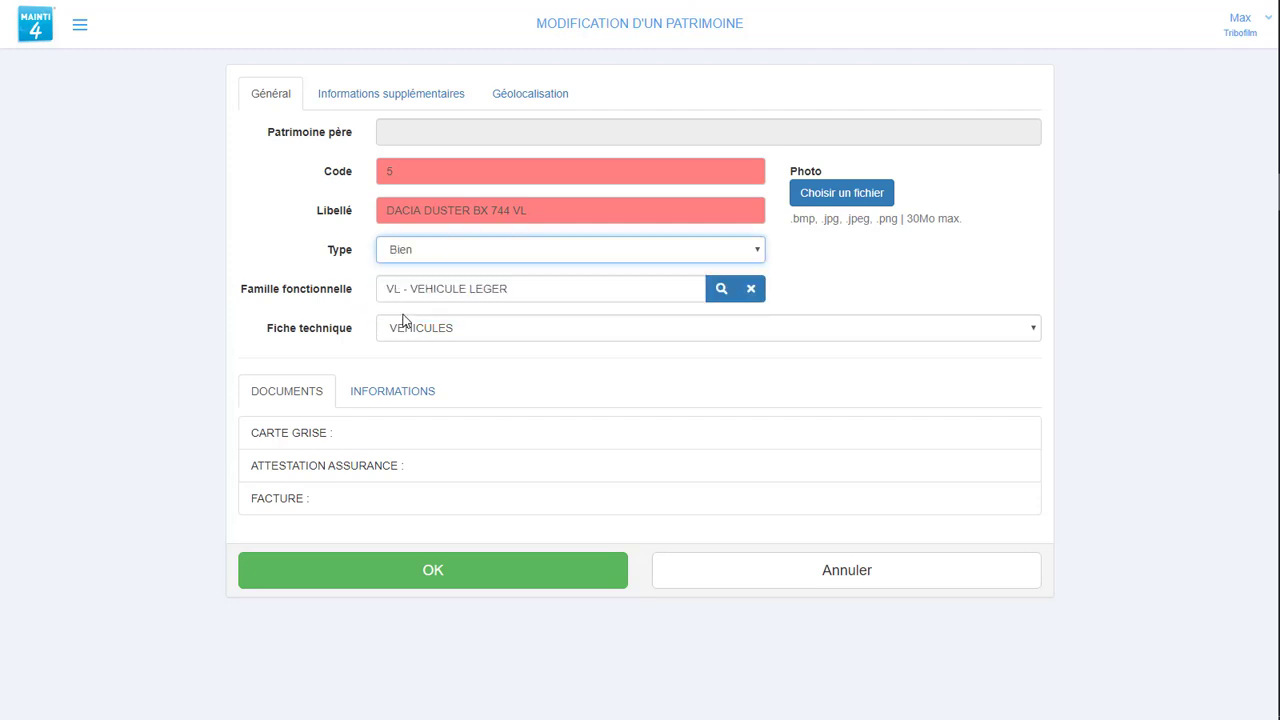
pyautogui.click(402, 572)
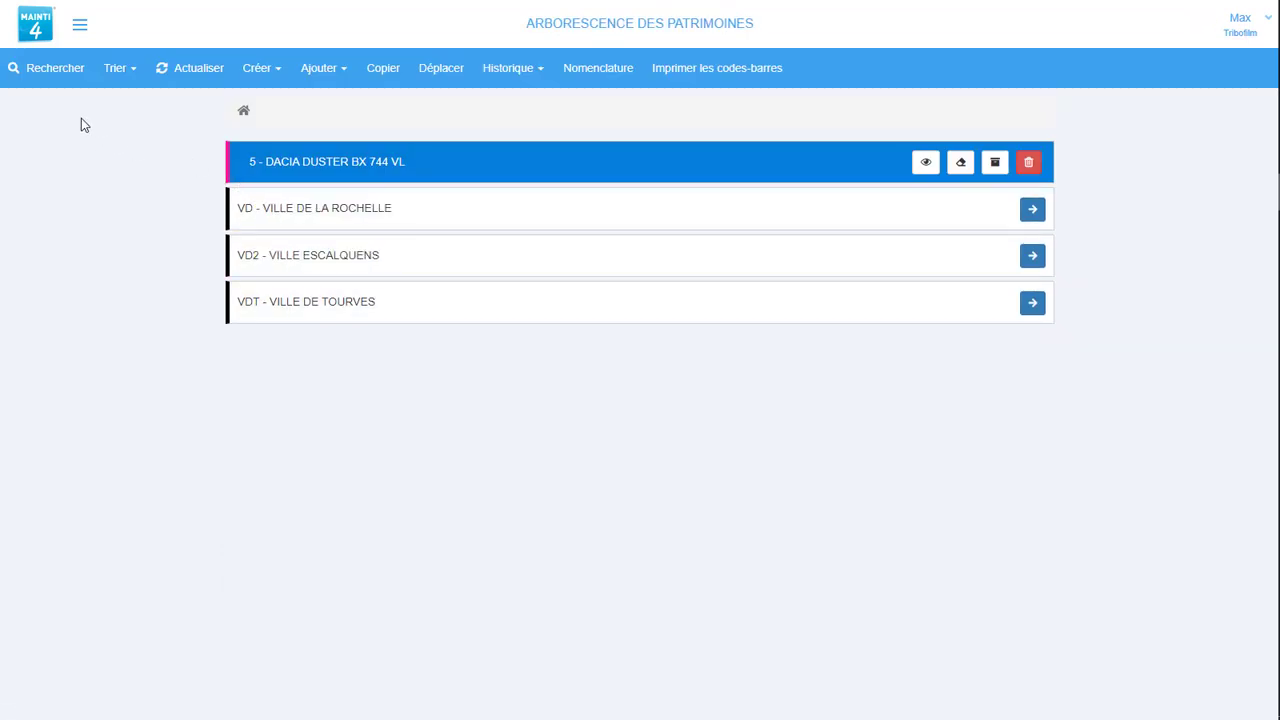
# - Review the list of user types for asset reservation and its blank creation form, and cancel the creation
pyautogui.click(34, 36)
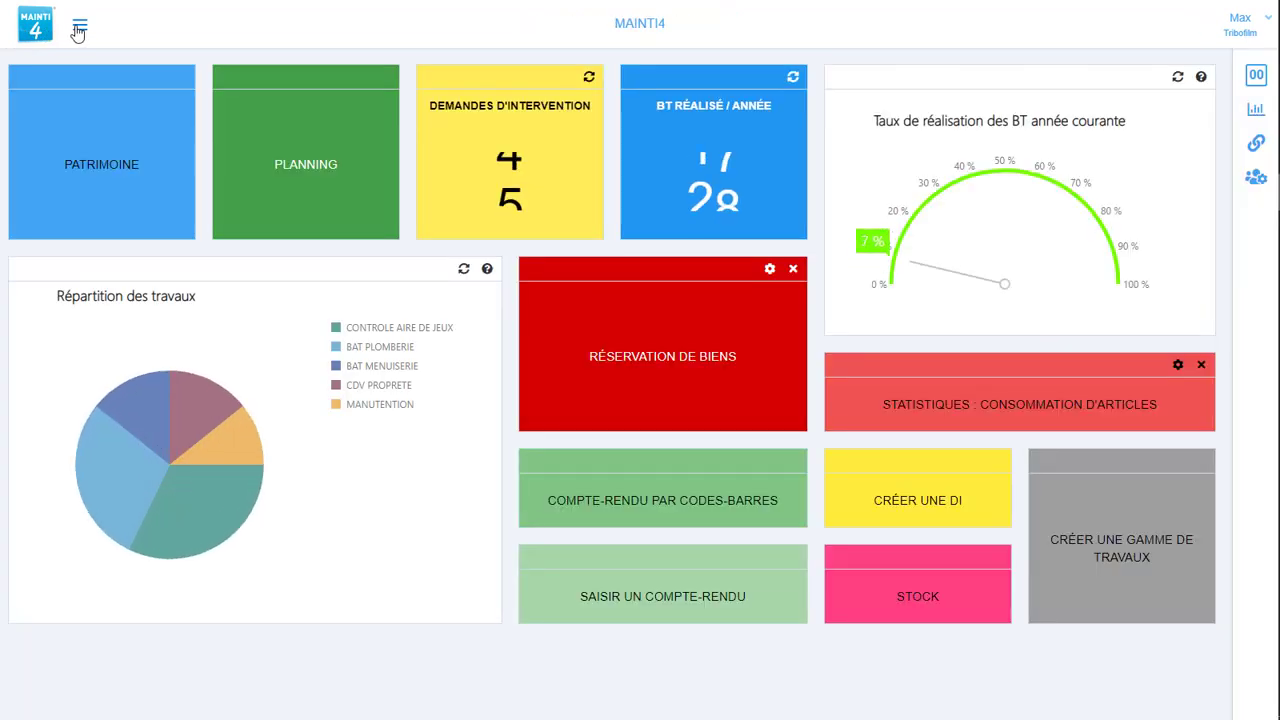
pyautogui.click(79, 30)
pyautogui.click(71, 376)
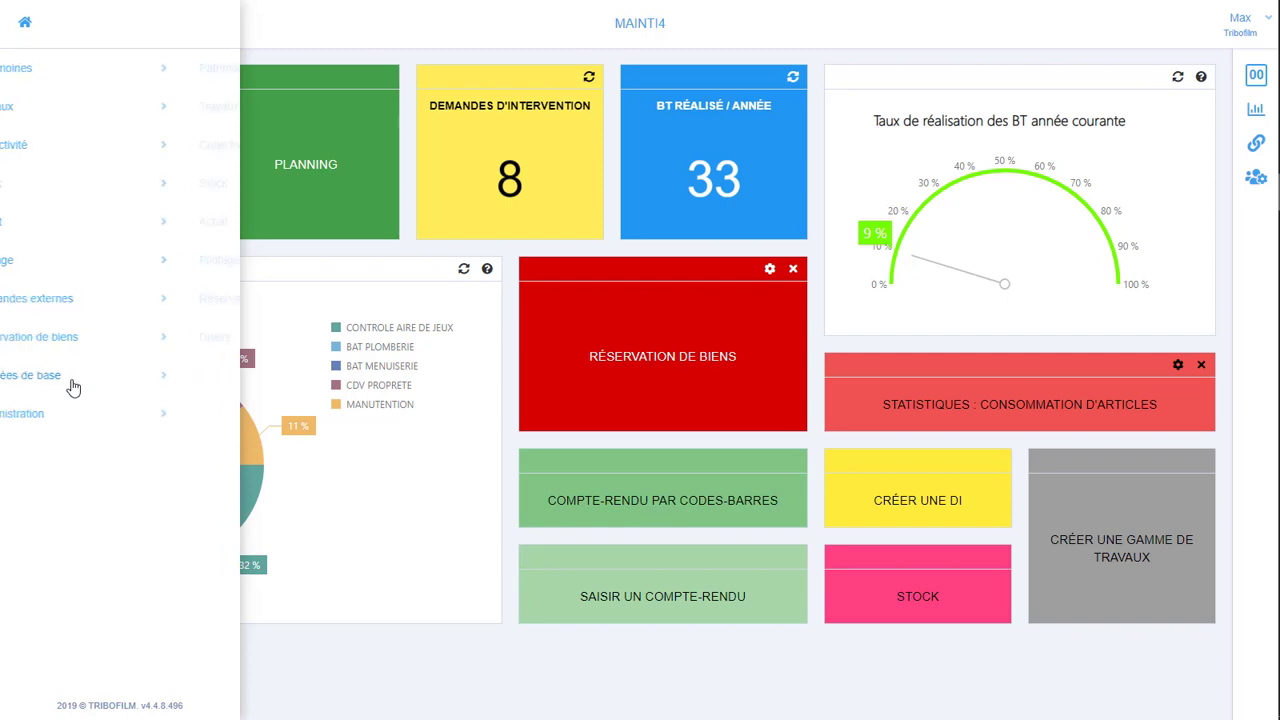
pyautogui.click(71, 301)
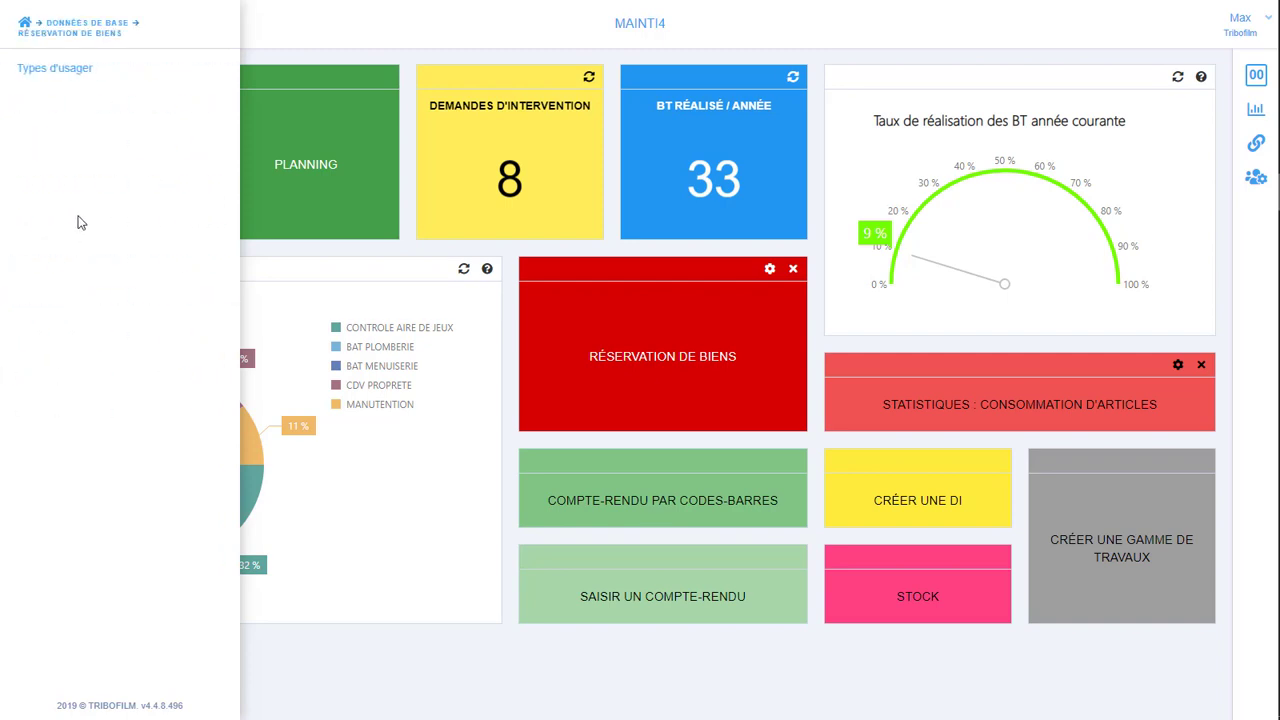
pyautogui.click(75, 72)
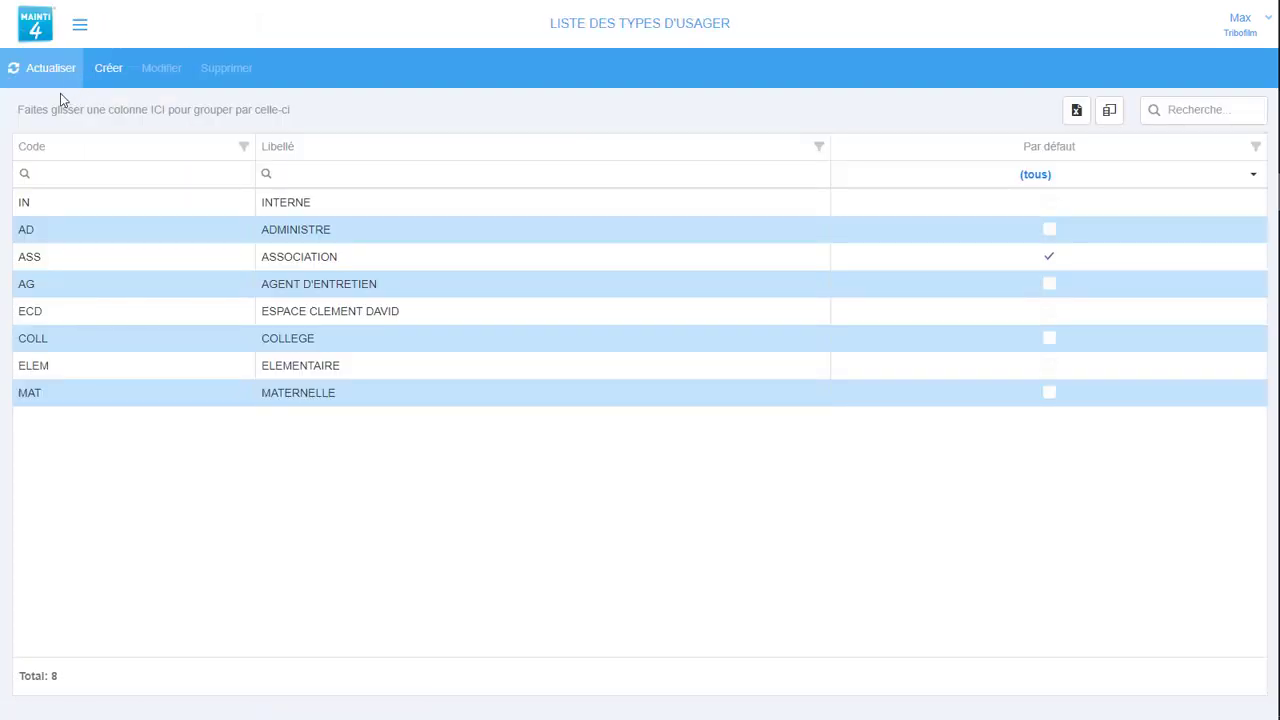
pyautogui.click(109, 70)
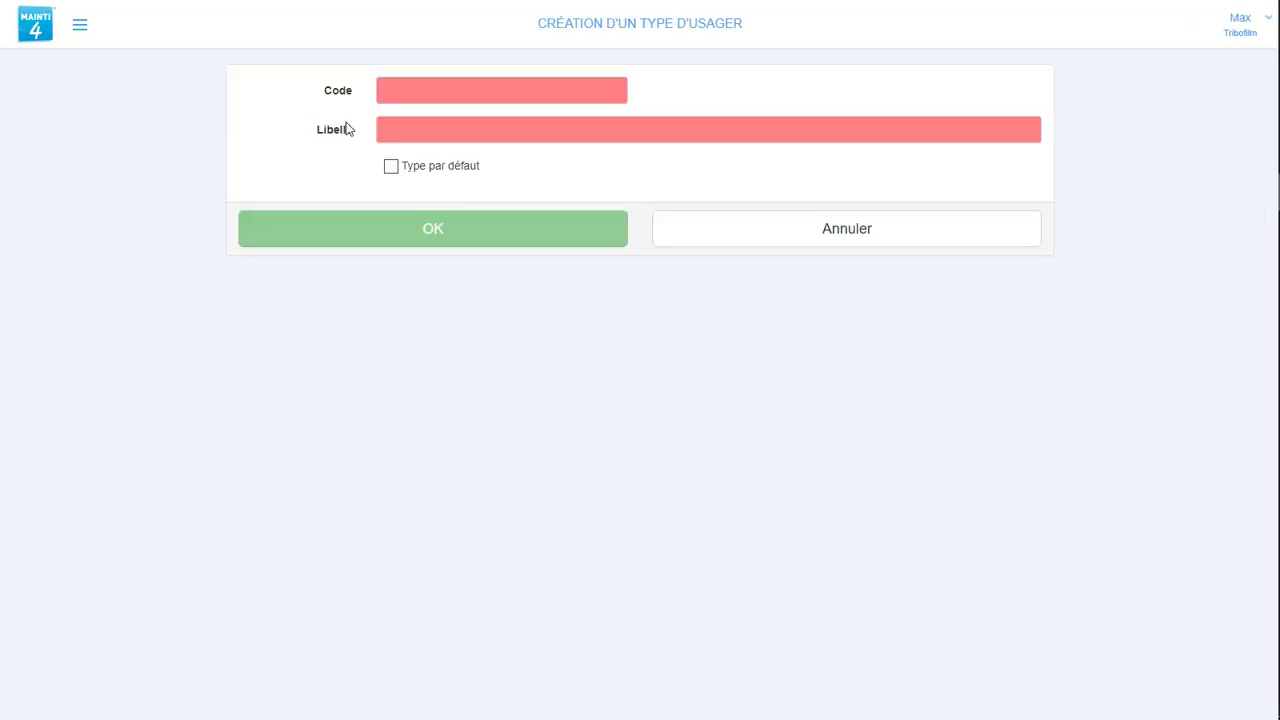
pyautogui.click(734, 234)
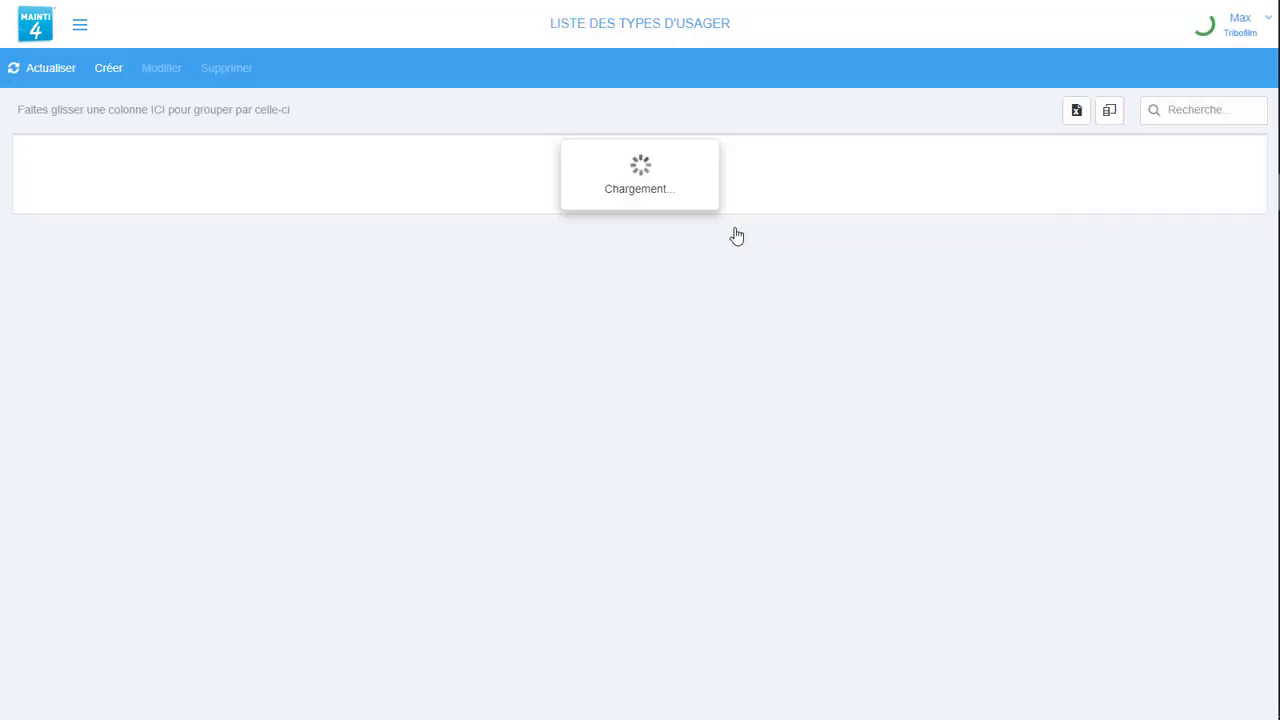
# - Open the VEHICULE view from the asset reservation views for modification
pyautogui.click(77, 28)
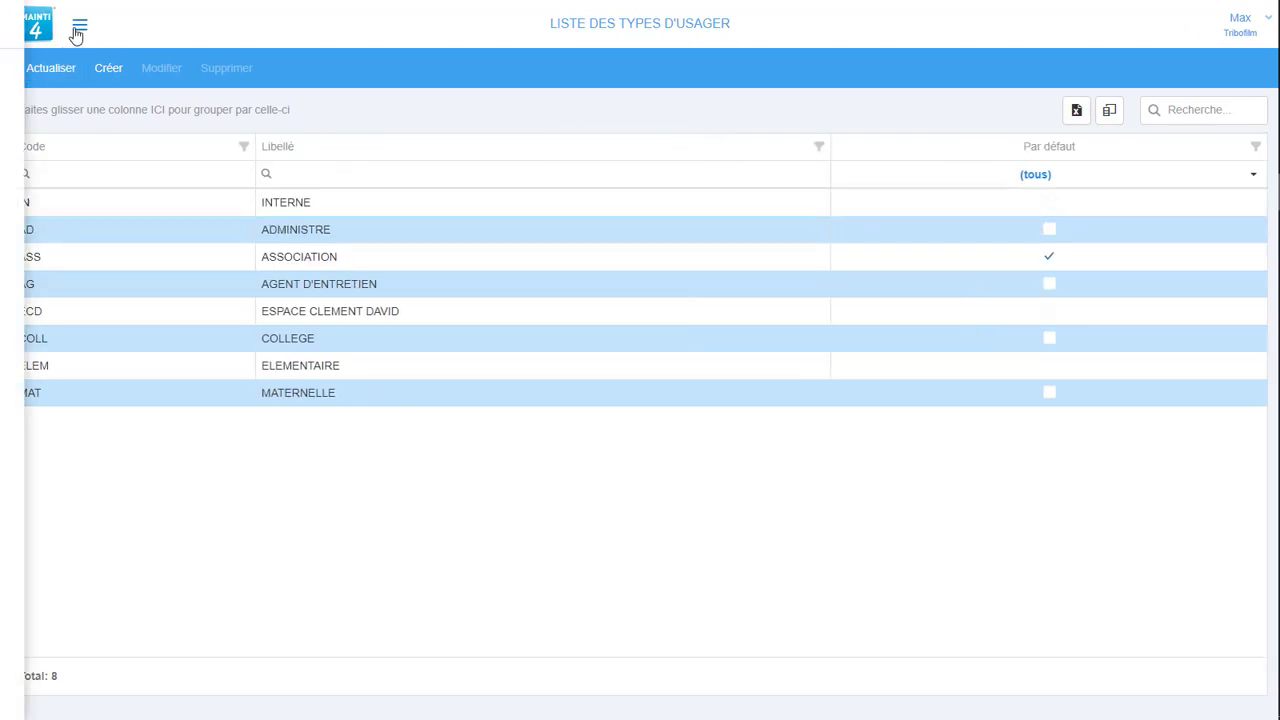
pyautogui.click(28, 28)
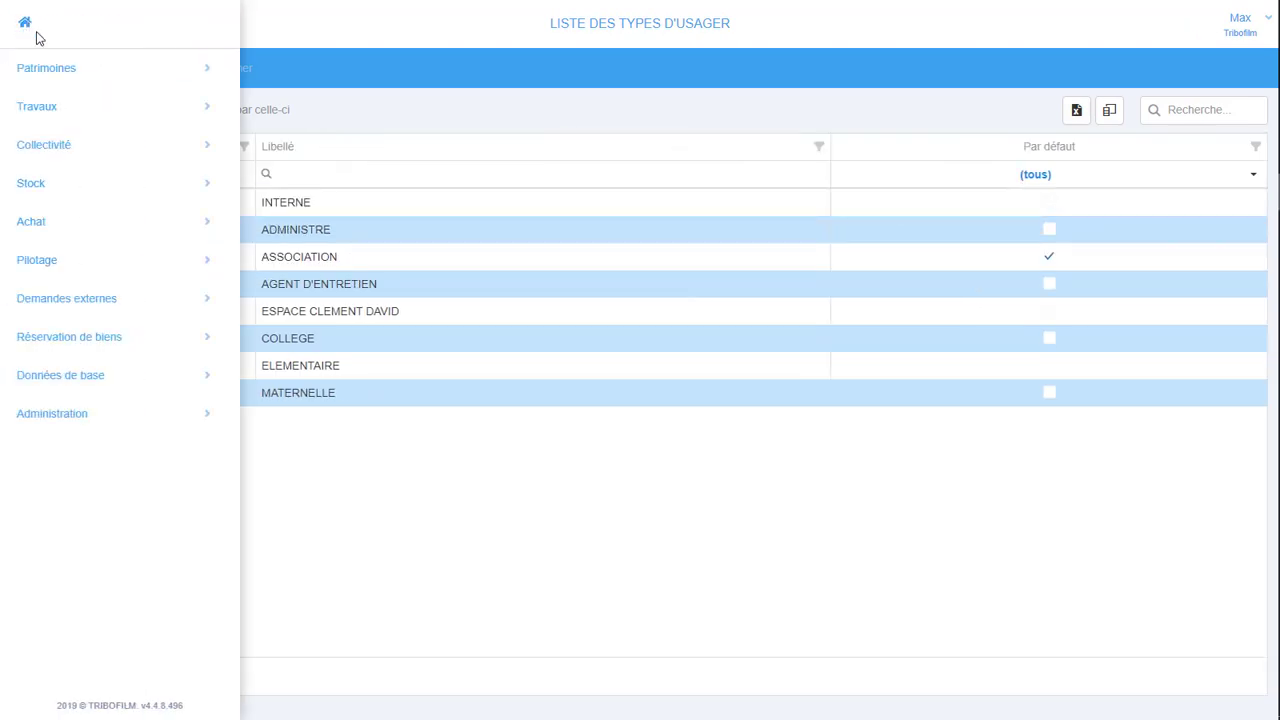
pyautogui.click(72, 341)
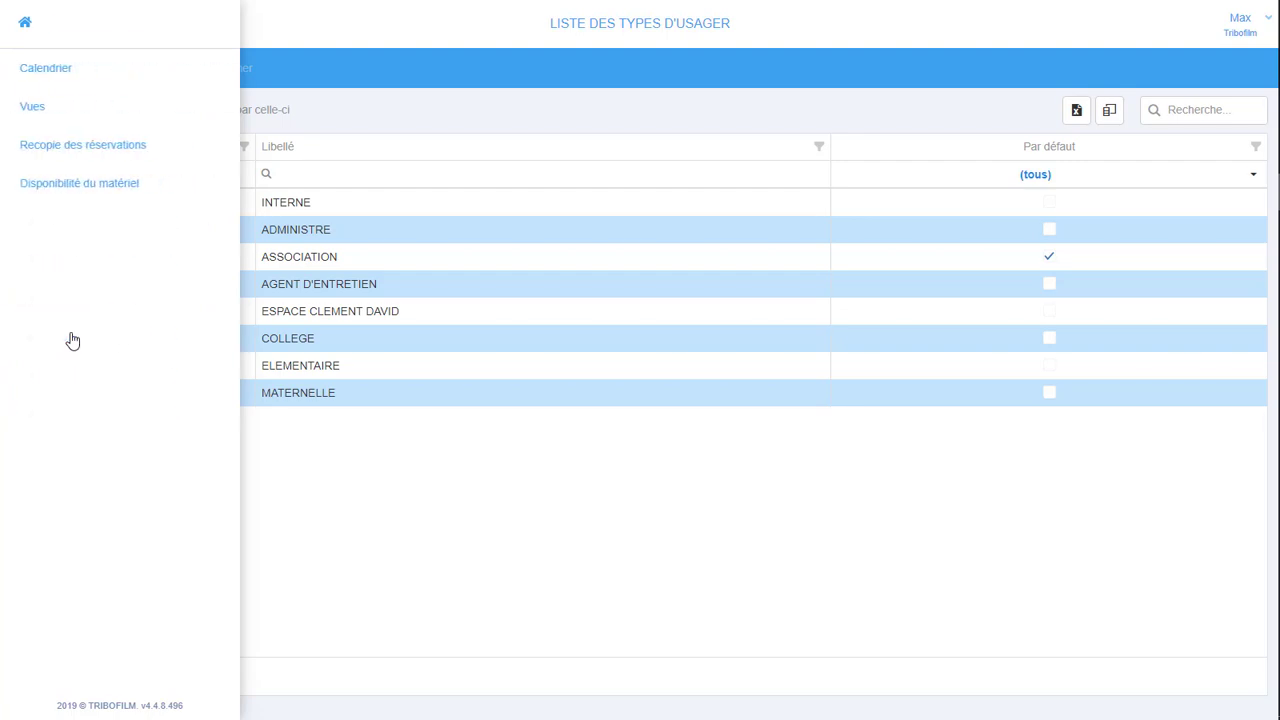
pyautogui.click(33, 110)
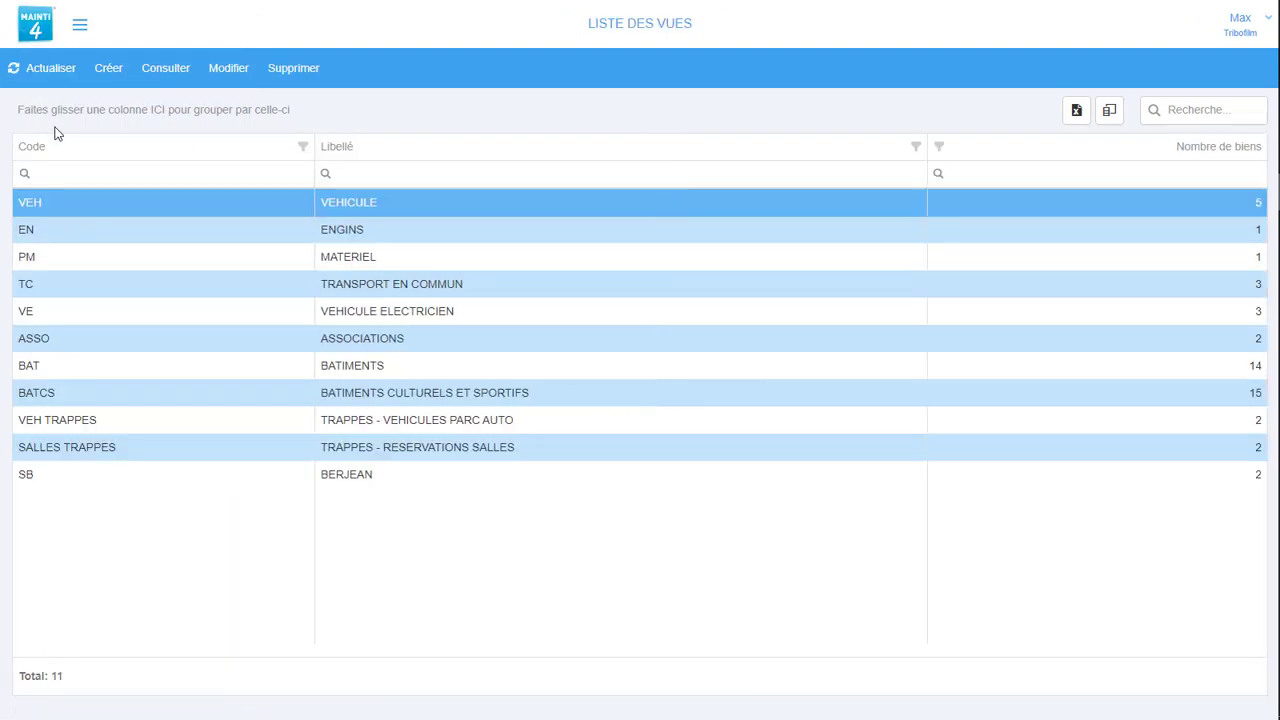
pyautogui.click(227, 69)
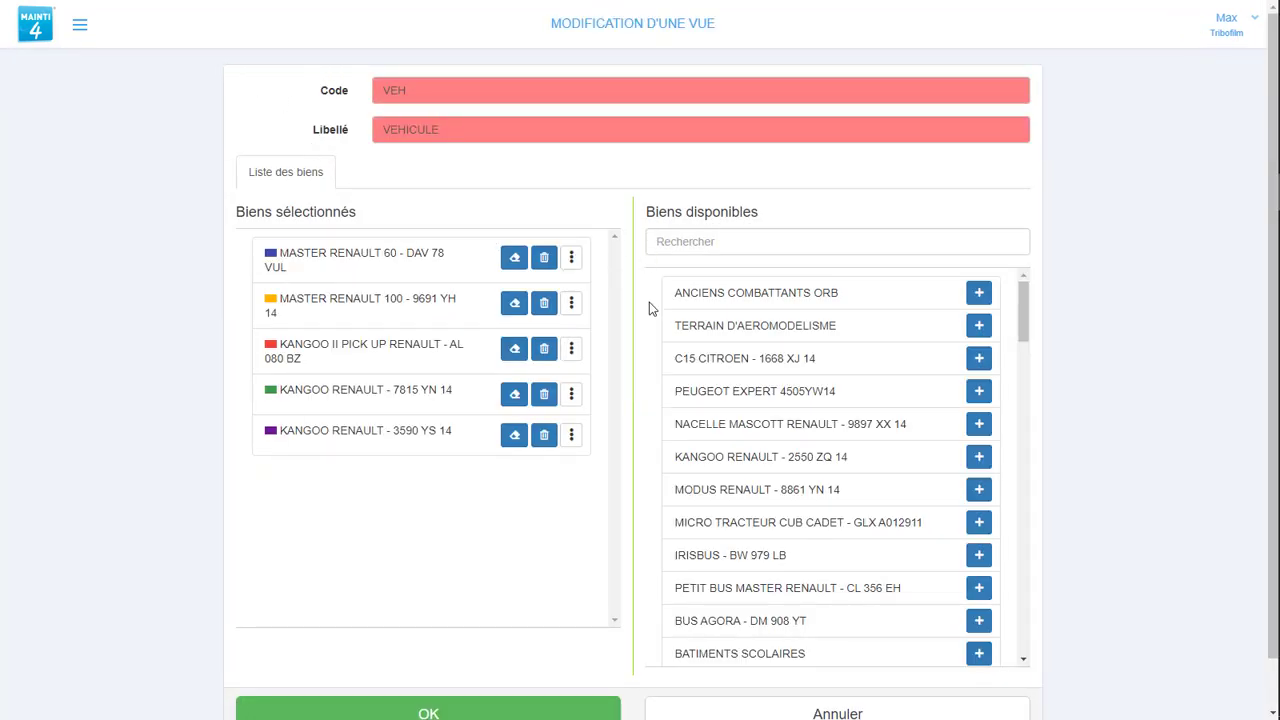
# - Search the available assets for "da" and add the DACIA DUSTER to the VEHICULE view with a teal green colour
pyautogui.click(766, 242)
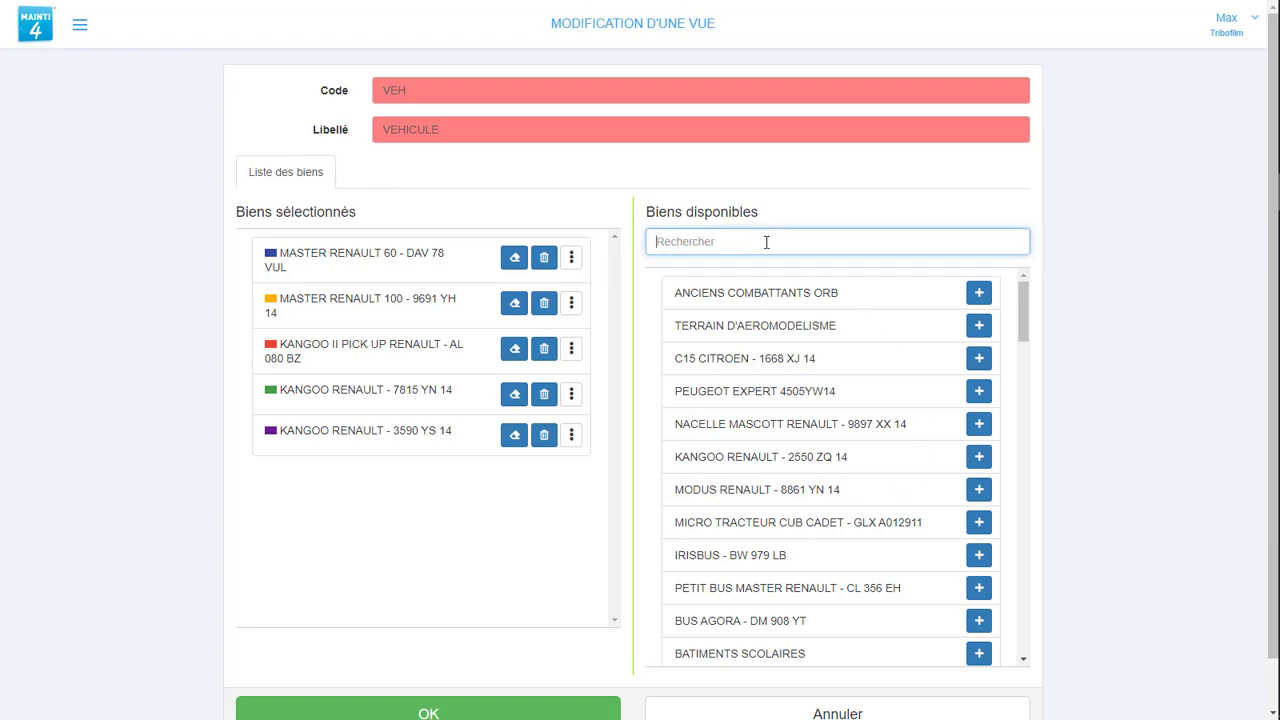
pyautogui.write('mas')
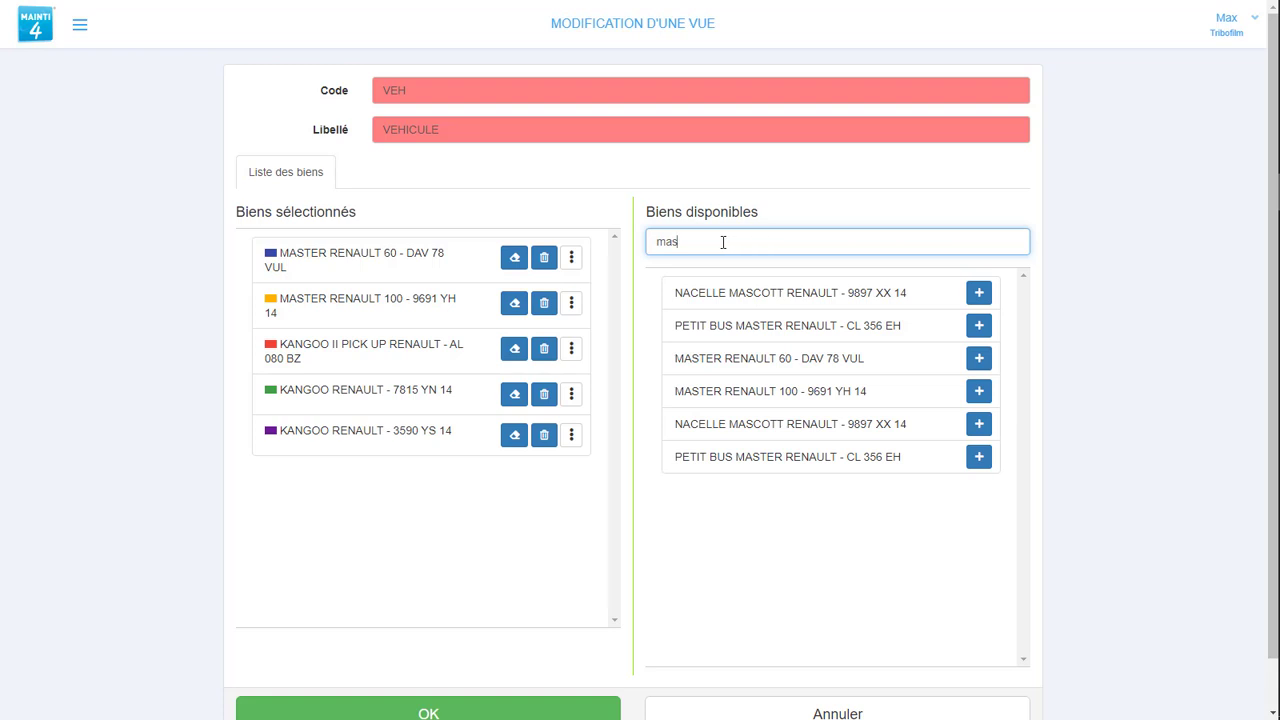
pyautogui.moveTo(723, 242); pyautogui.dragTo(619, 248)
pyautogui.write('da')
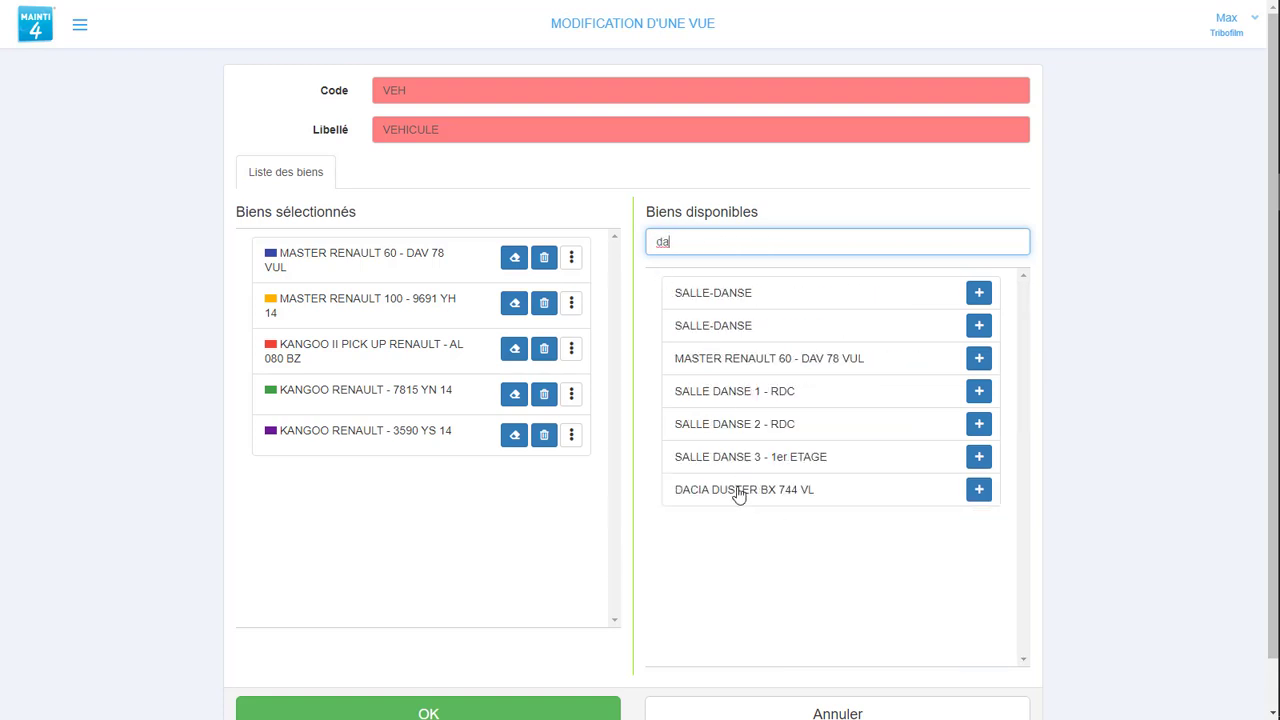
pyautogui.click(979, 489)
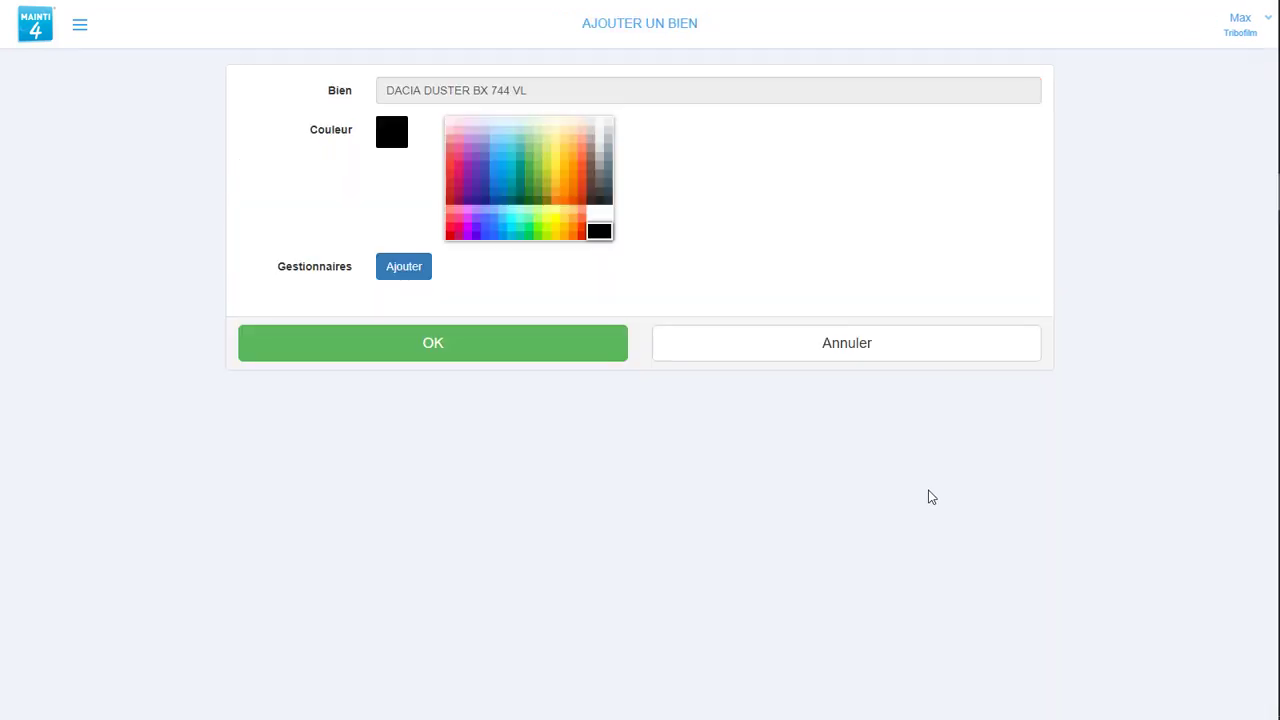
pyautogui.click(520, 177)
pyautogui.click(451, 350)
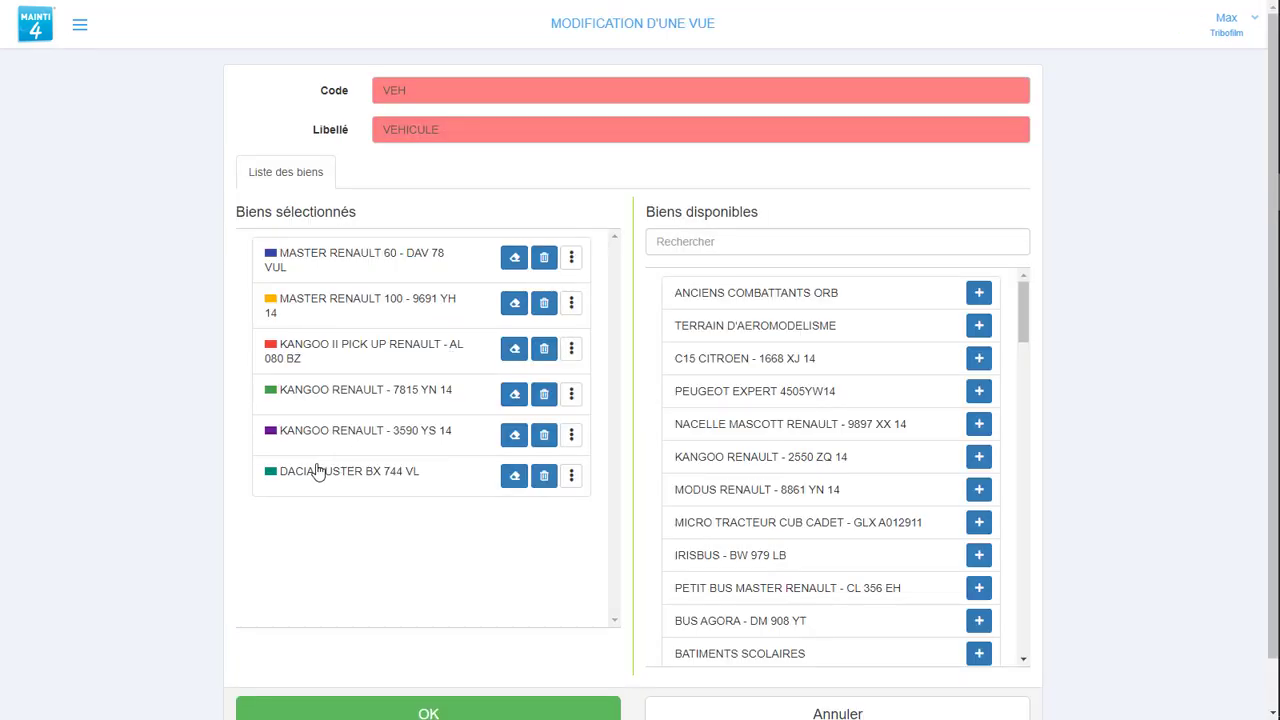
# - Move the DACIA DUSTER up two places in the view's selected assets and save the view
pyautogui.click(571, 476)
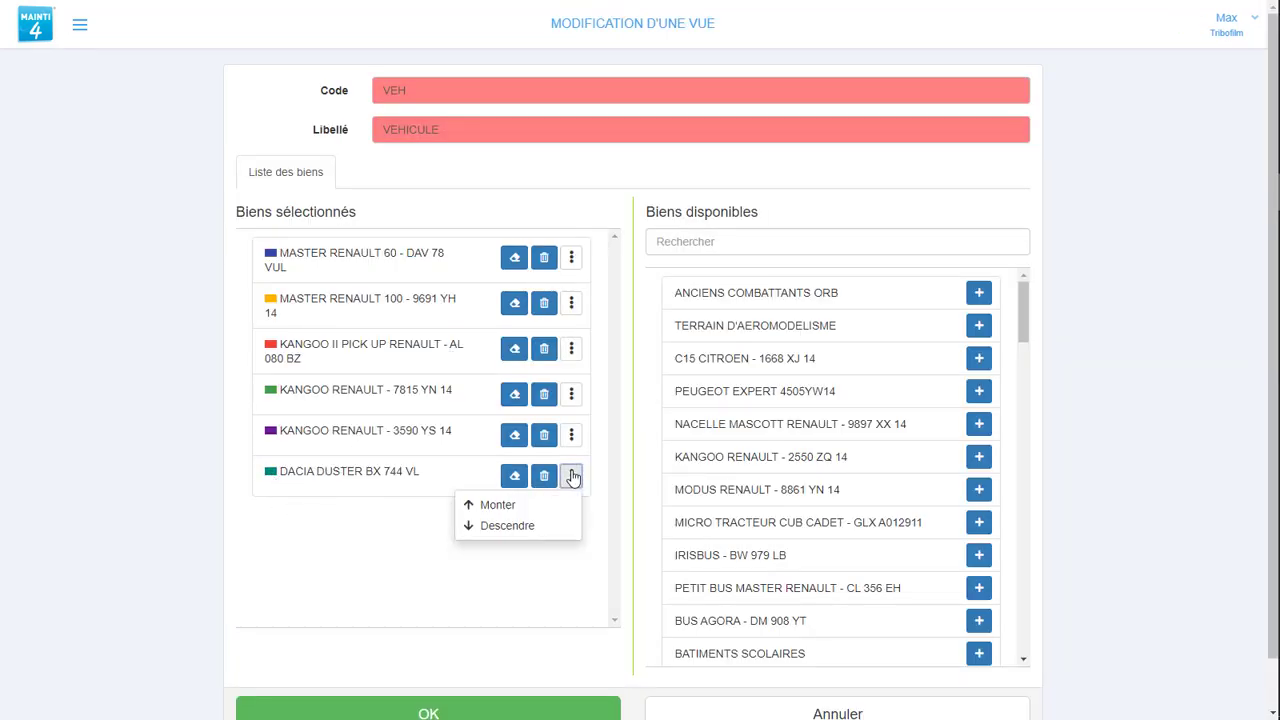
pyautogui.click(530, 505)
pyautogui.click(571, 435)
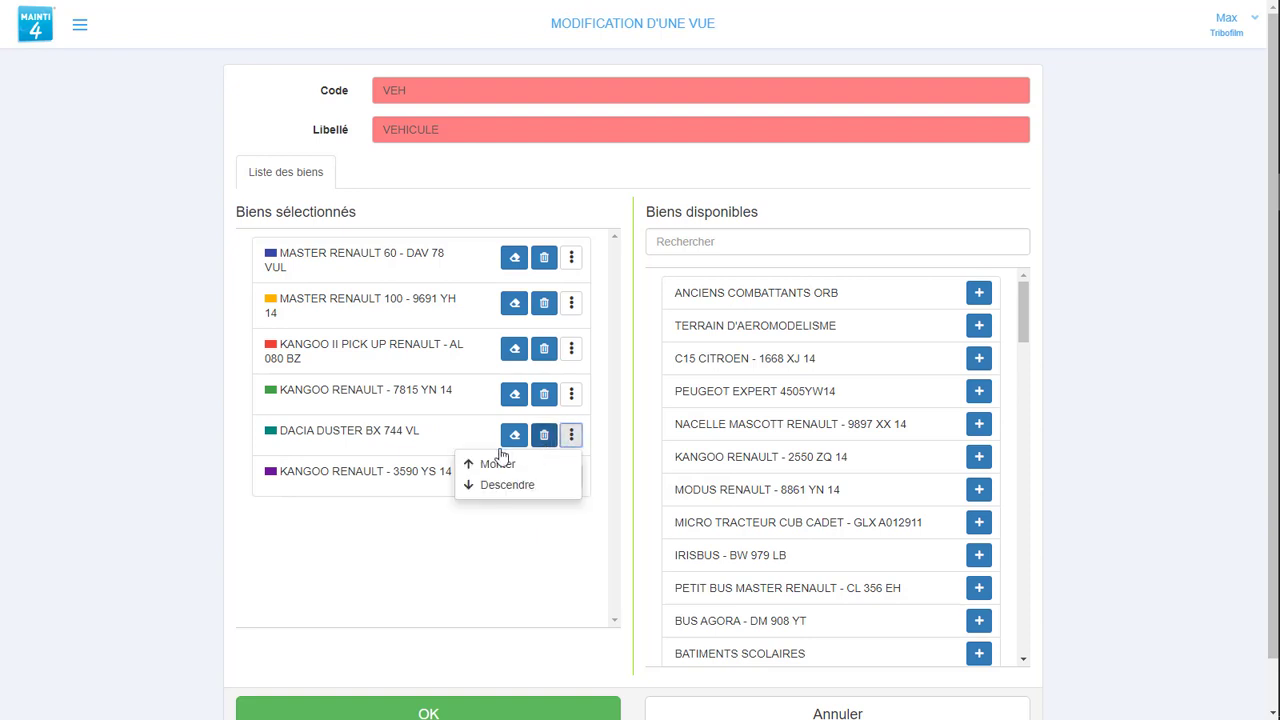
pyautogui.click(498, 463)
pyautogui.scroll(-2, 476, 560)
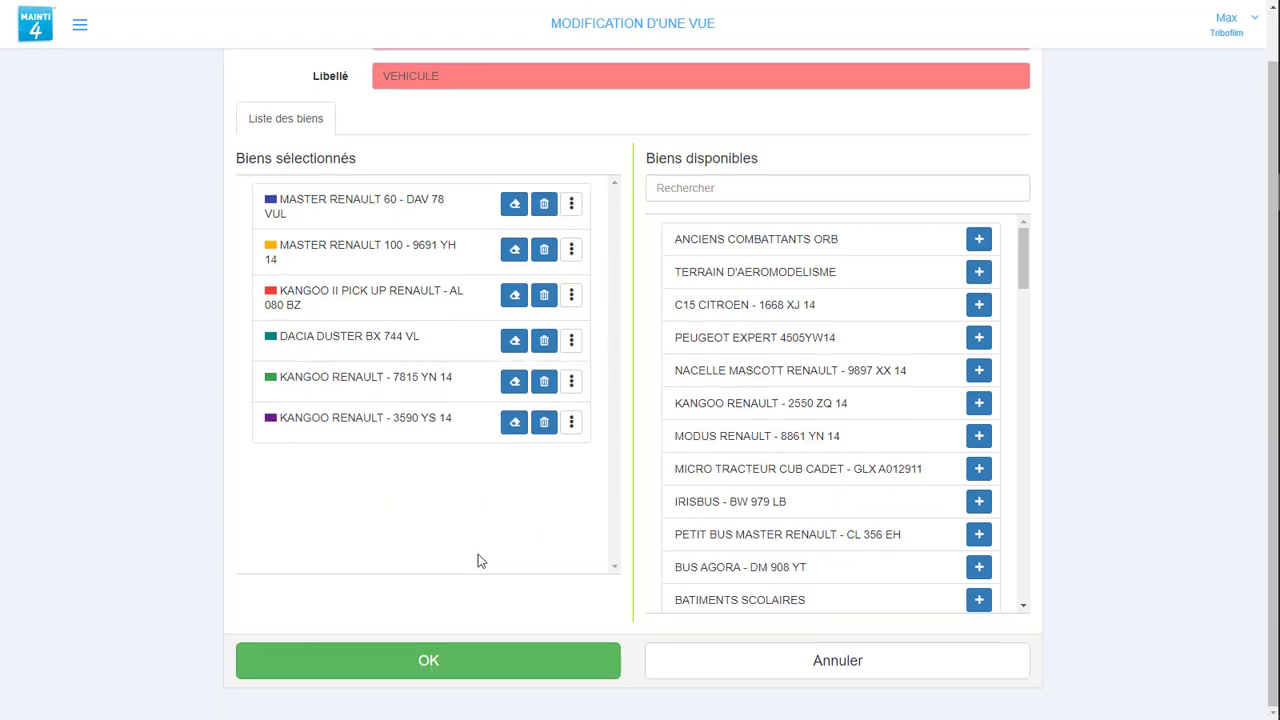
pyautogui.click(455, 661)
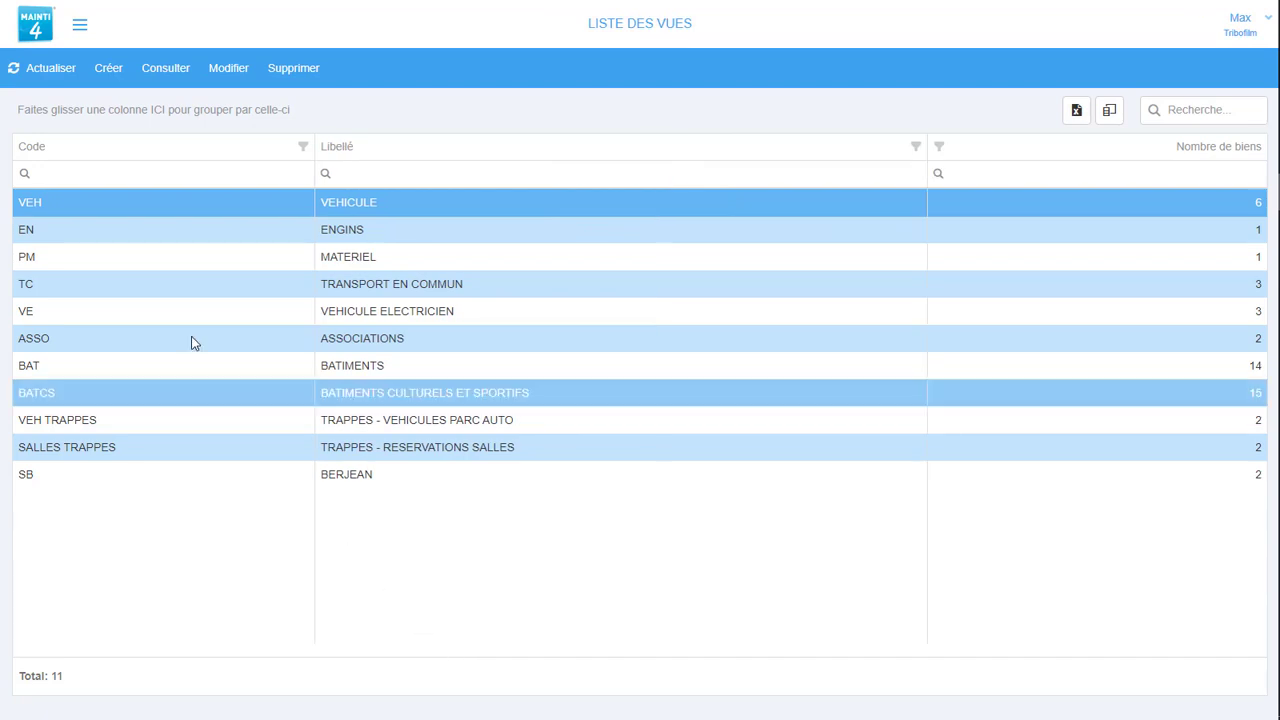
# - Return to the reservation calendar and check the assets listed in the VEHICULE group
pyautogui.click(80, 32)
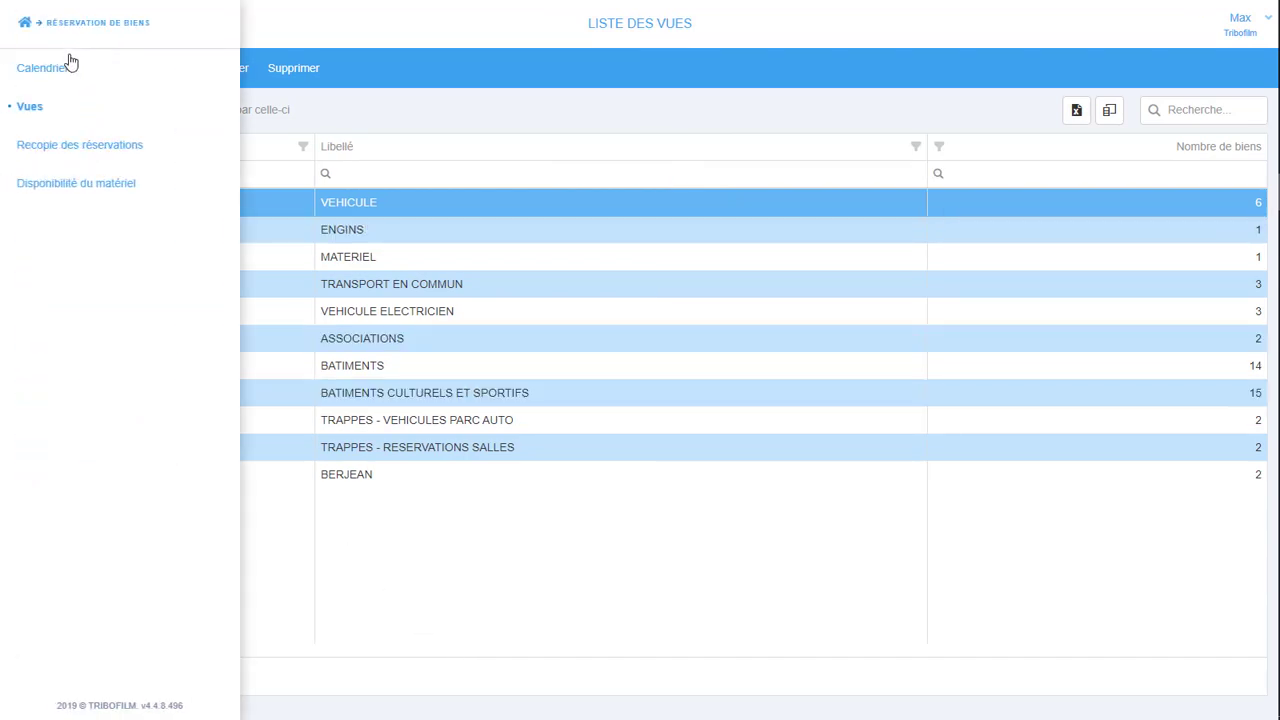
pyautogui.click(43, 68)
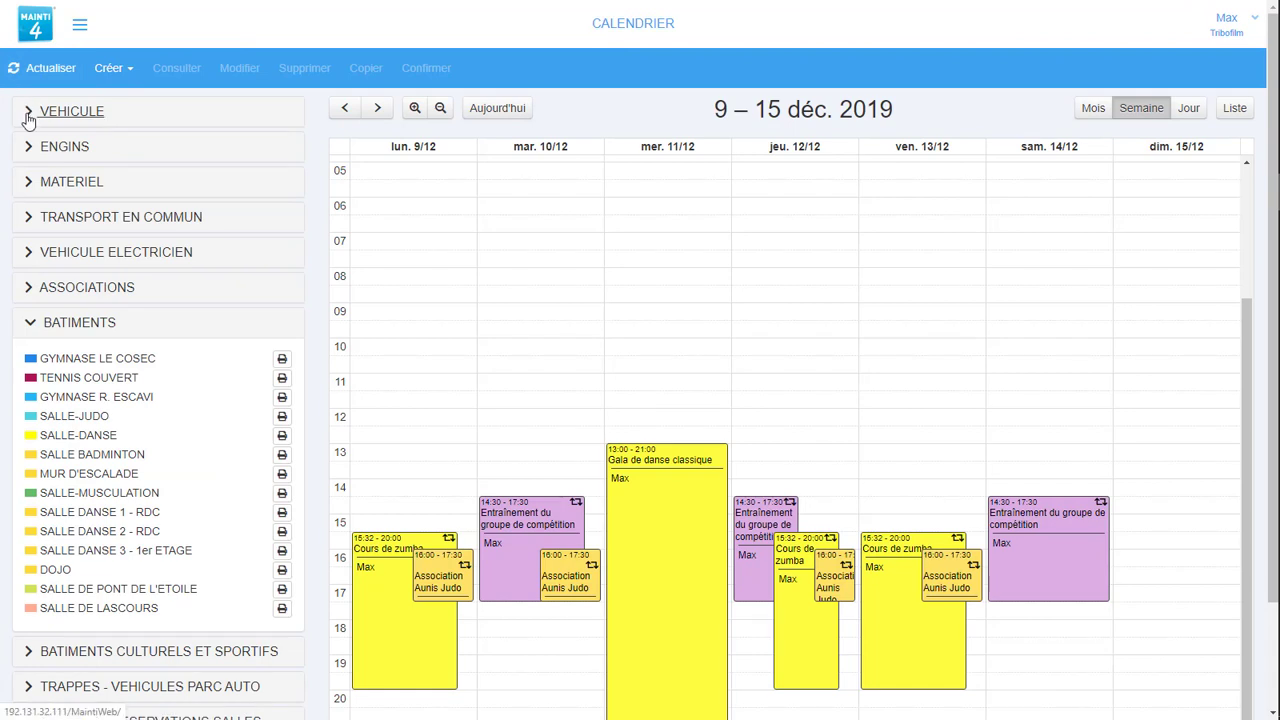
pyautogui.click(29, 114)
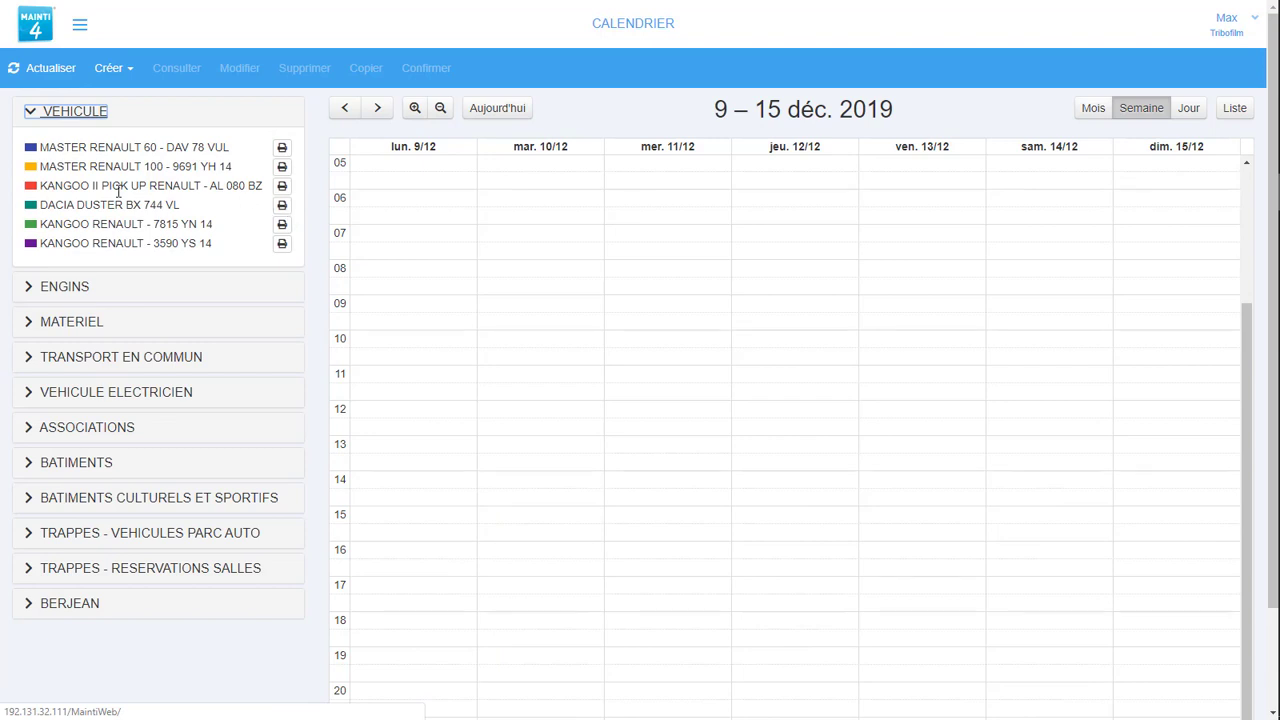
# - Print the planning of SALLE-DANSE in the BATIMENTS group to PDF for the week of 9–15 December 2019 and return to the home page
pyautogui.click(79, 466)
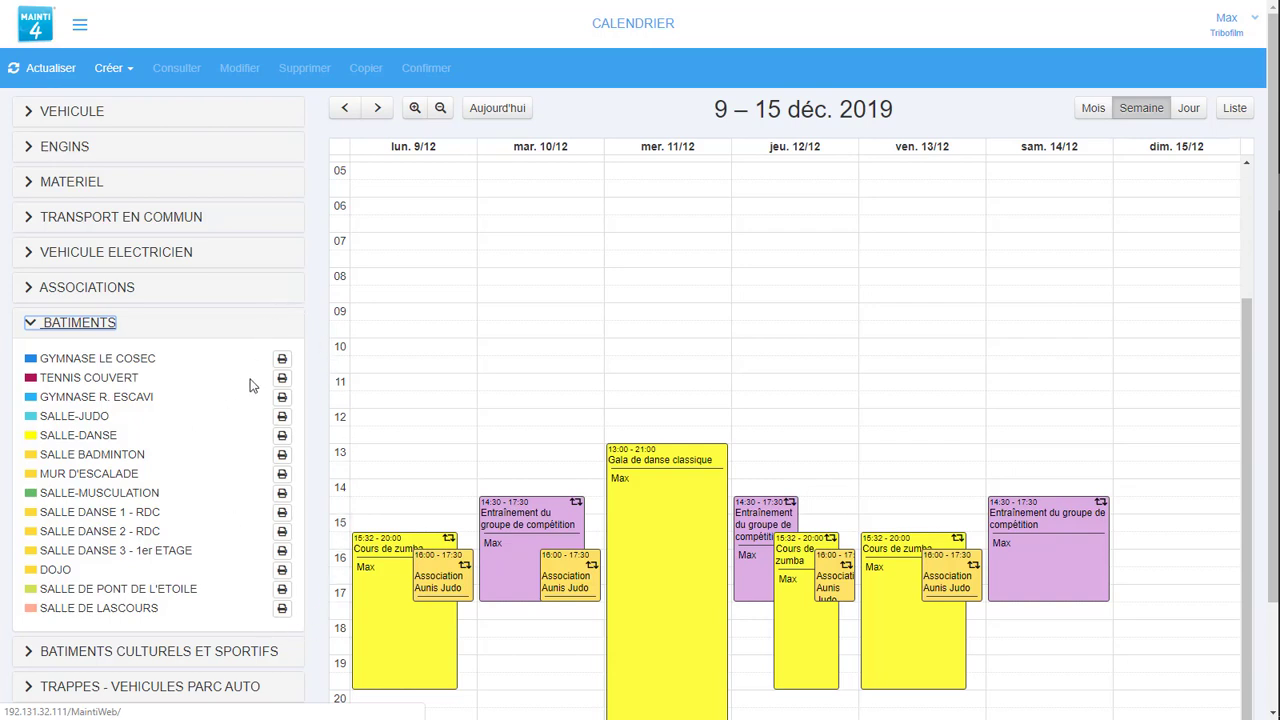
pyautogui.click(282, 438)
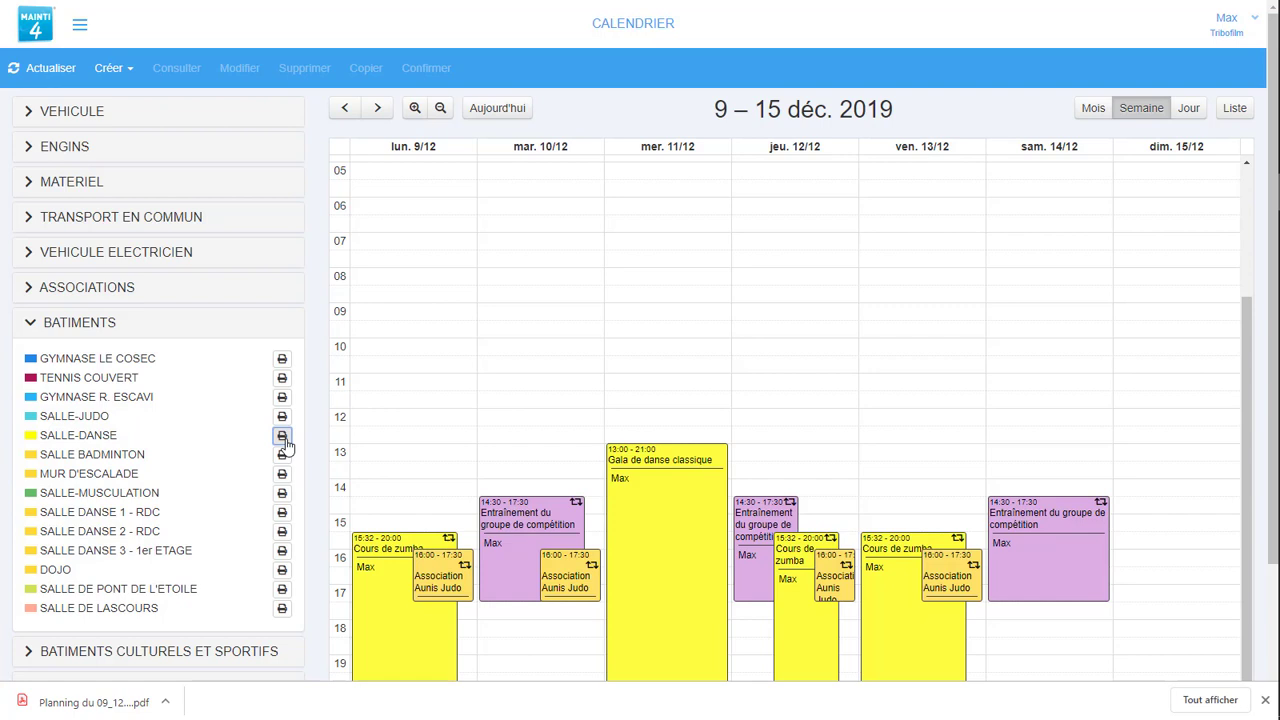
pyautogui.click(44, 27)
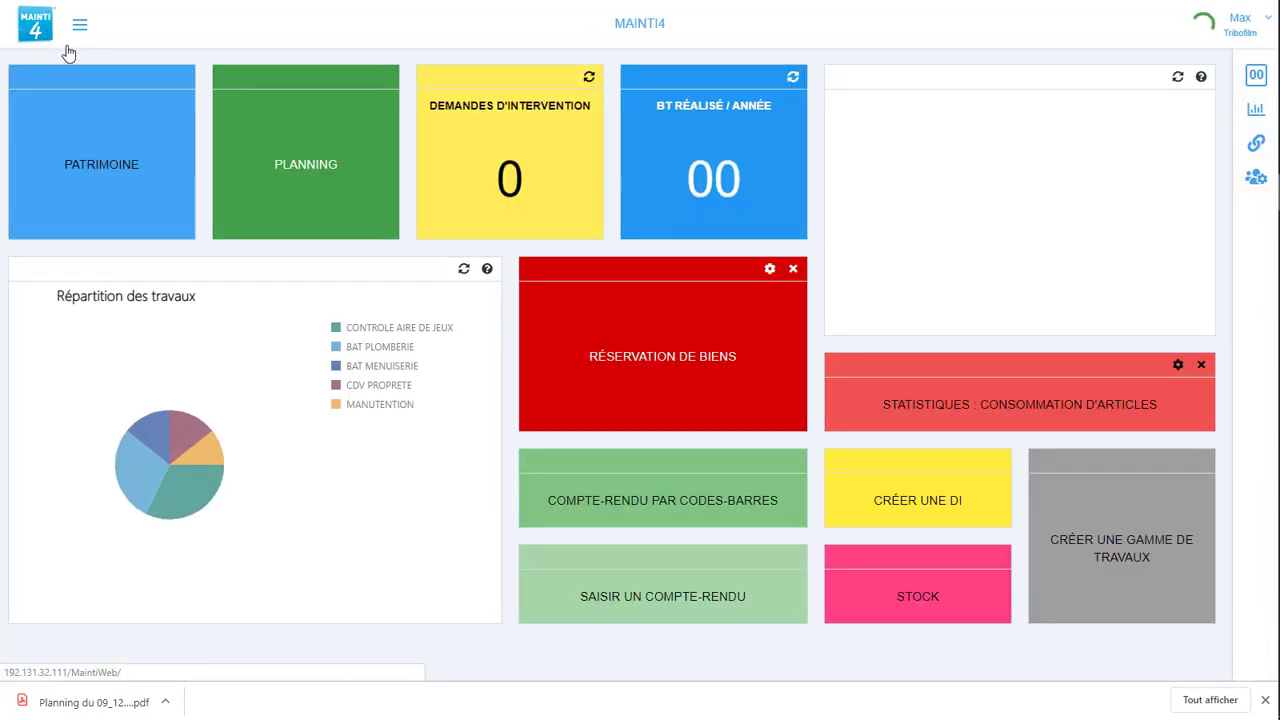